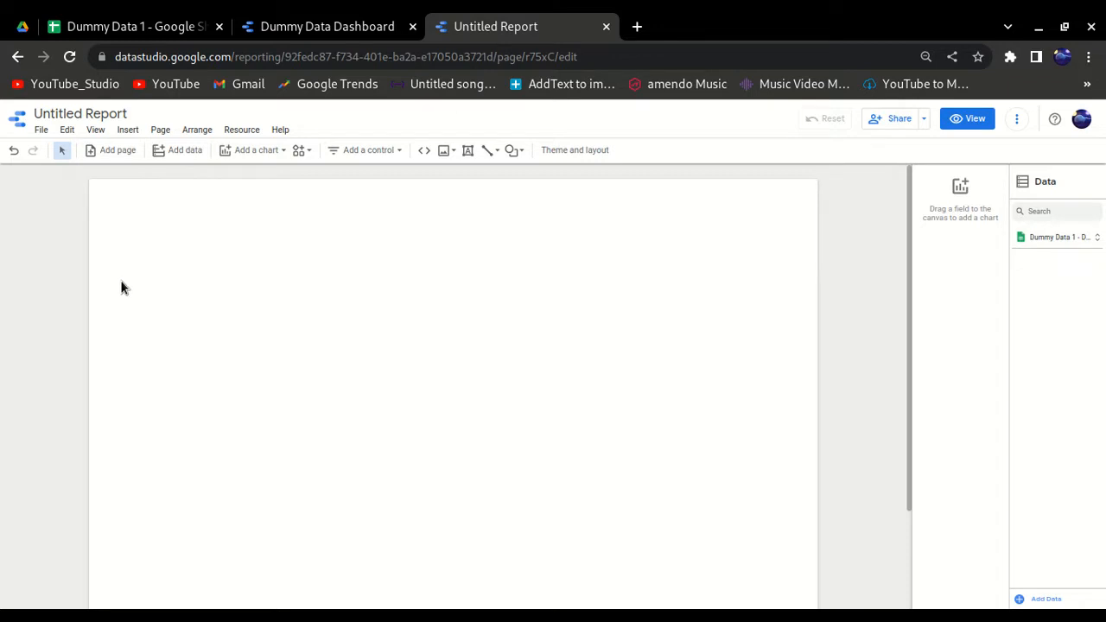
- Insert a wide column chart across the report canvas and shift it slightly down and to the left
{"action": "left_click", "coordinate": [130, 131]}
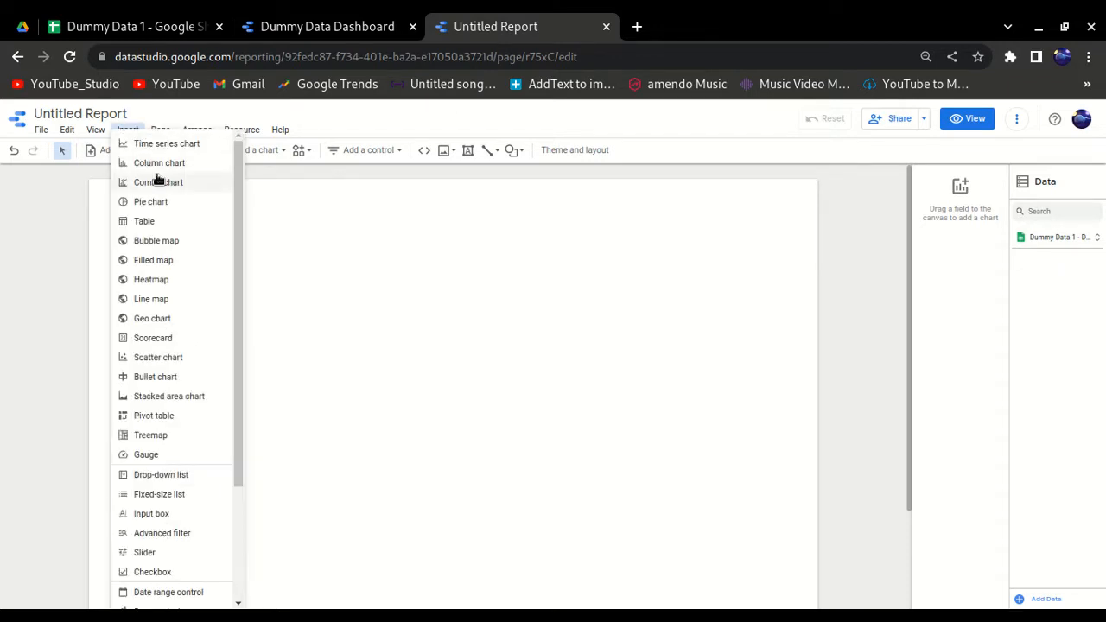
{"action": "left_click", "coordinate": [164, 163]}
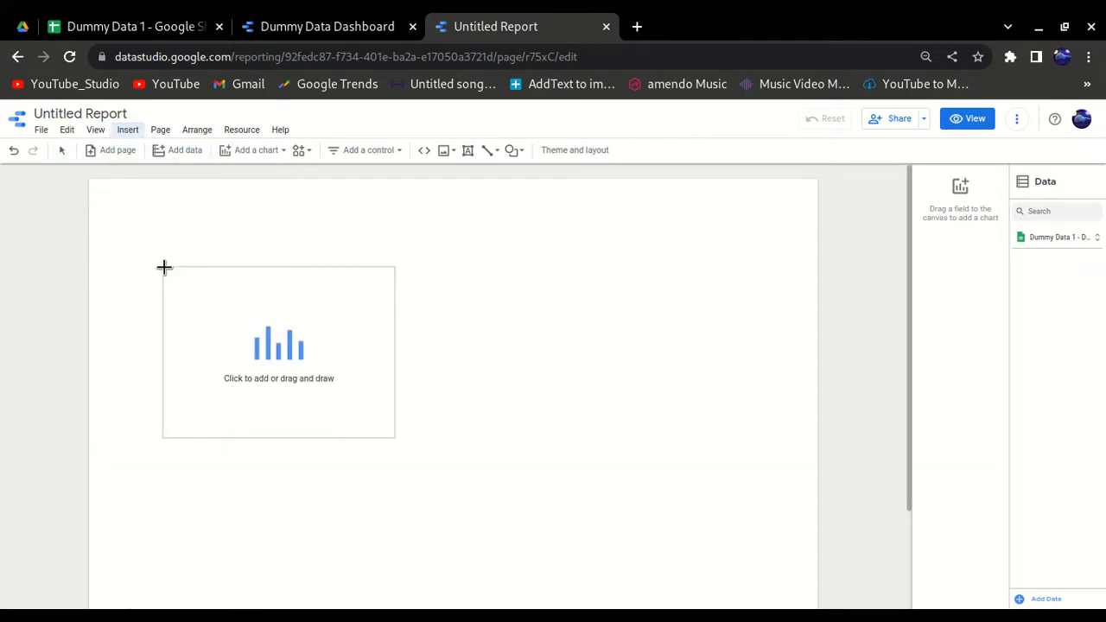
{"action": "mouse_move", "coordinate": [164, 267]}
{"action": "left_mouse_down"}
{"action": "mouse_move", "coordinate": [408, 450]}
{"action": "mouse_move", "coordinate": [752, 430]}
{"action": "left_mouse_up"}
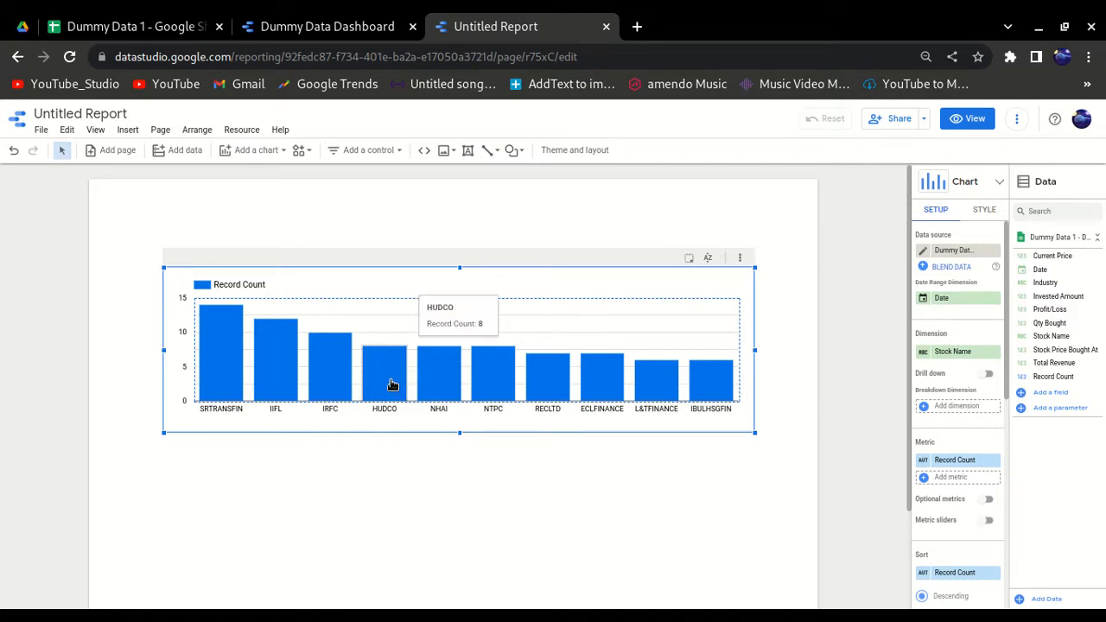
{"action": "left_click_drag", "start_coordinate": [479, 425], "coordinate": [468, 452]}
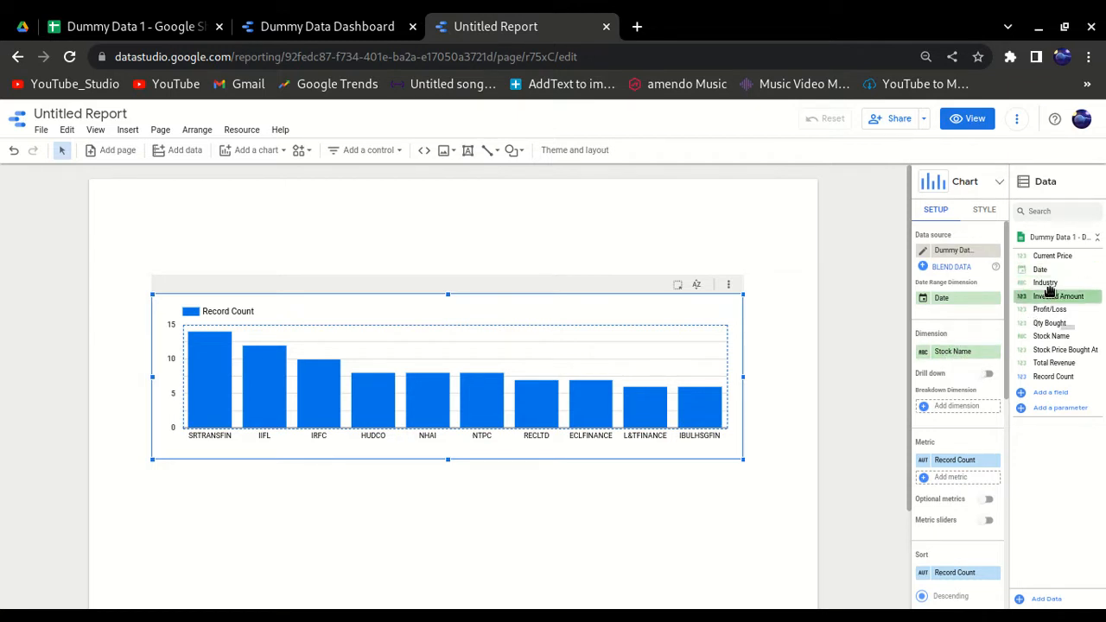
- Change the column chart's dimension to Industry
{"action": "mouse_move", "coordinate": [1053, 283]}
{"action": "left_mouse_down"}
{"action": "mouse_move", "coordinate": [1068, 355]}
{"action": "mouse_move", "coordinate": [982, 389]}
{"action": "mouse_move", "coordinate": [958, 357]}
{"action": "mouse_move", "coordinate": [1054, 282]}
{"action": "left_mouse_up"}
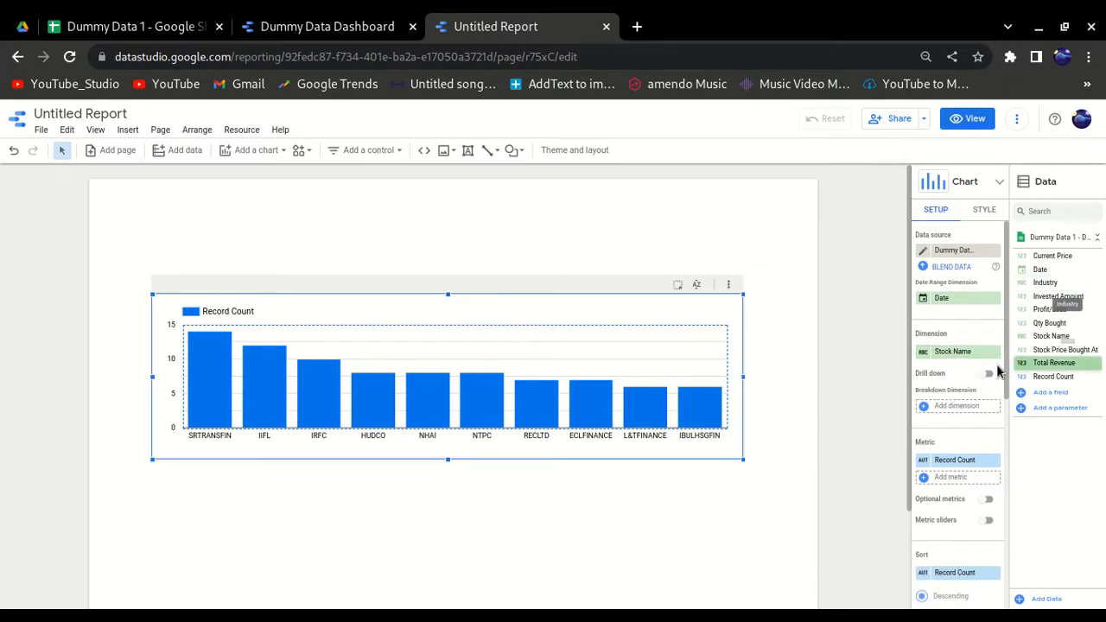
{"action": "left_click", "coordinate": [954, 352]}
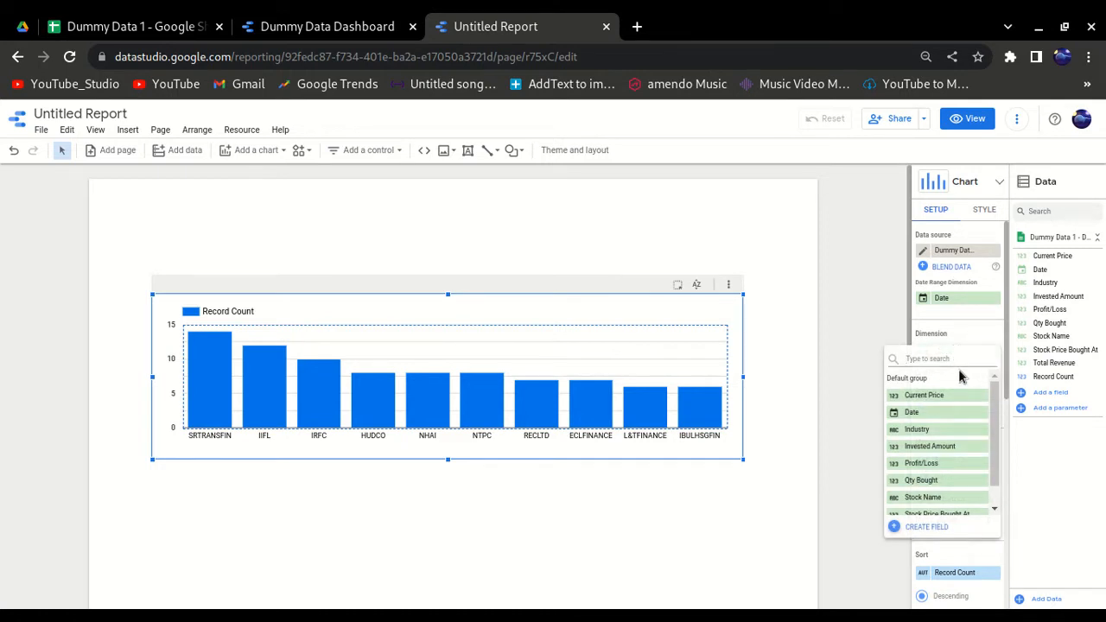
{"action": "type", "text": "indu"}
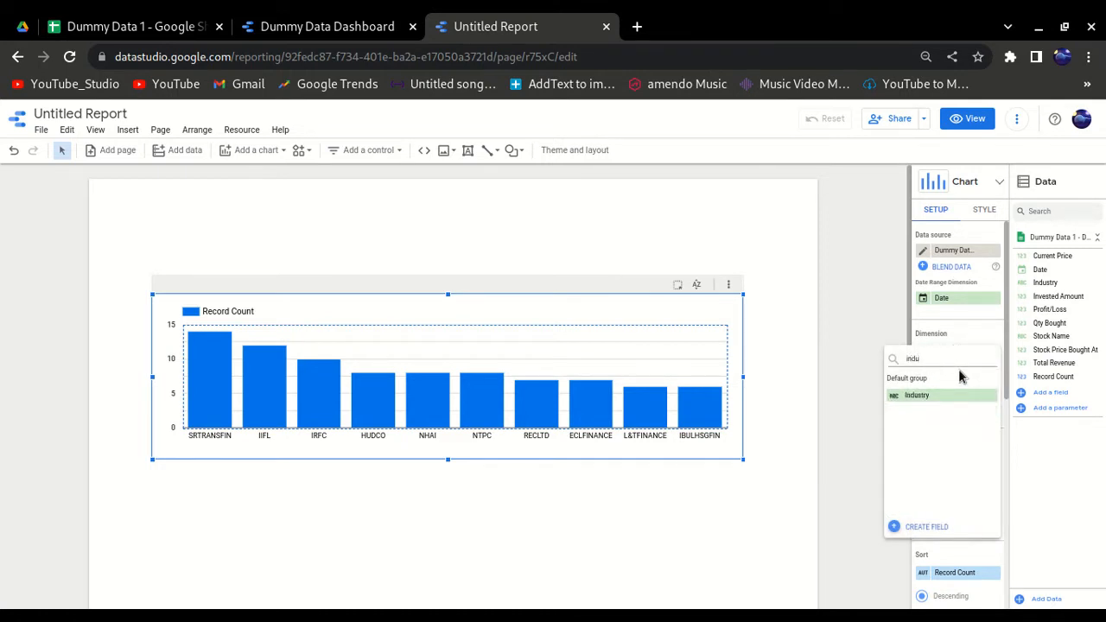
{"action": "left_click", "coordinate": [940, 393]}
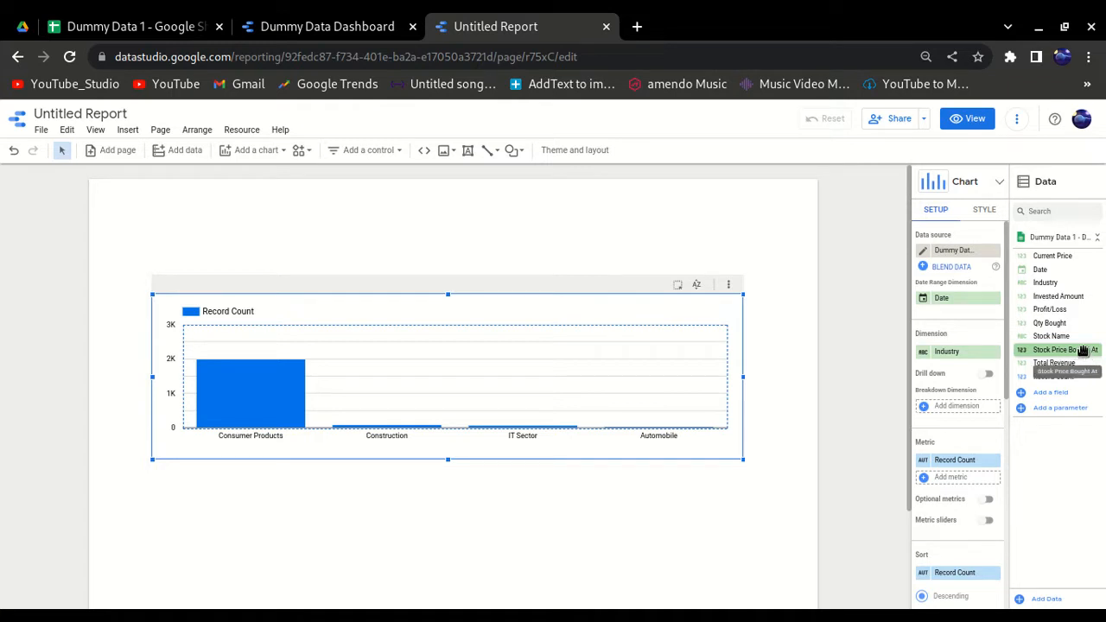
- Replace the Record Count metric with Stock Price Bought At and aggregate it as Average
{"action": "left_click_drag", "start_coordinate": [1083, 350], "coordinate": [988, 465]}
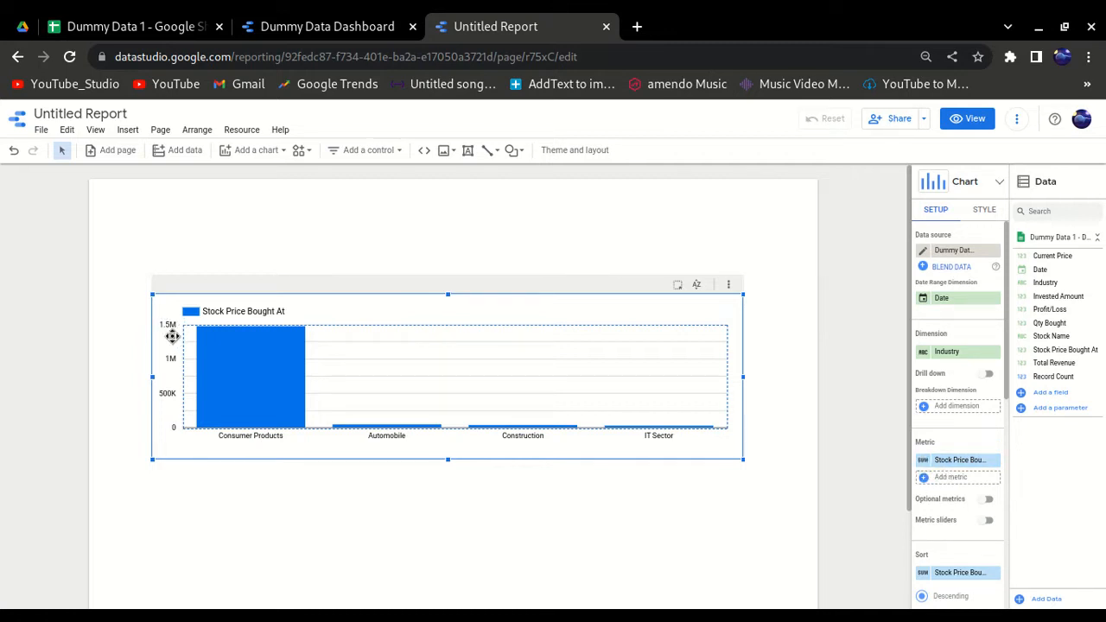
{"action": "left_click", "coordinate": [923, 464]}
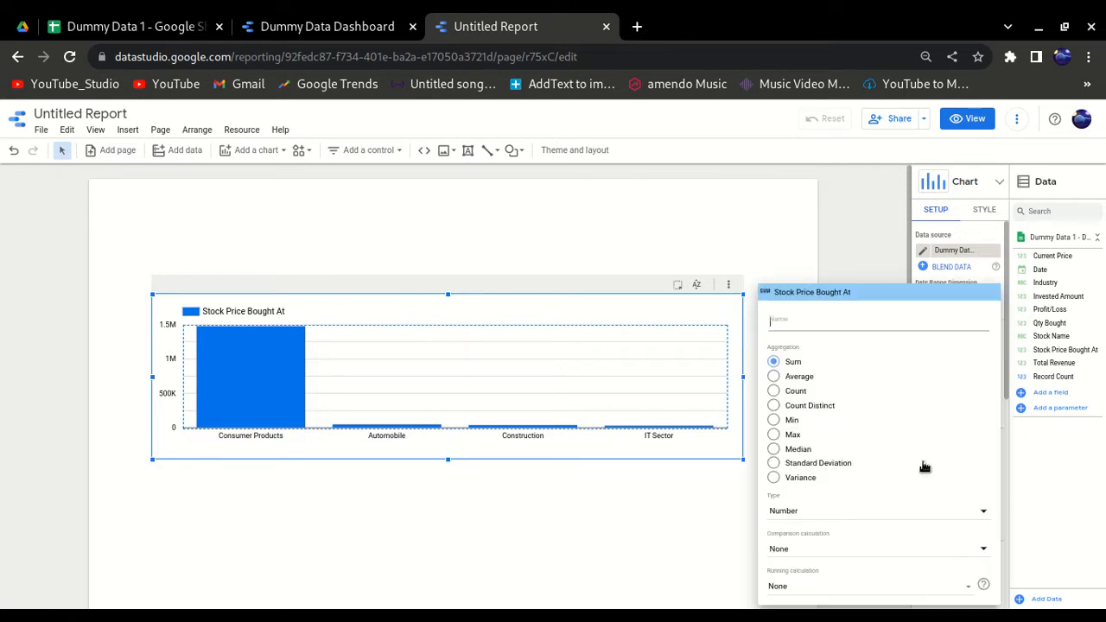
{"action": "left_click", "coordinate": [774, 376]}
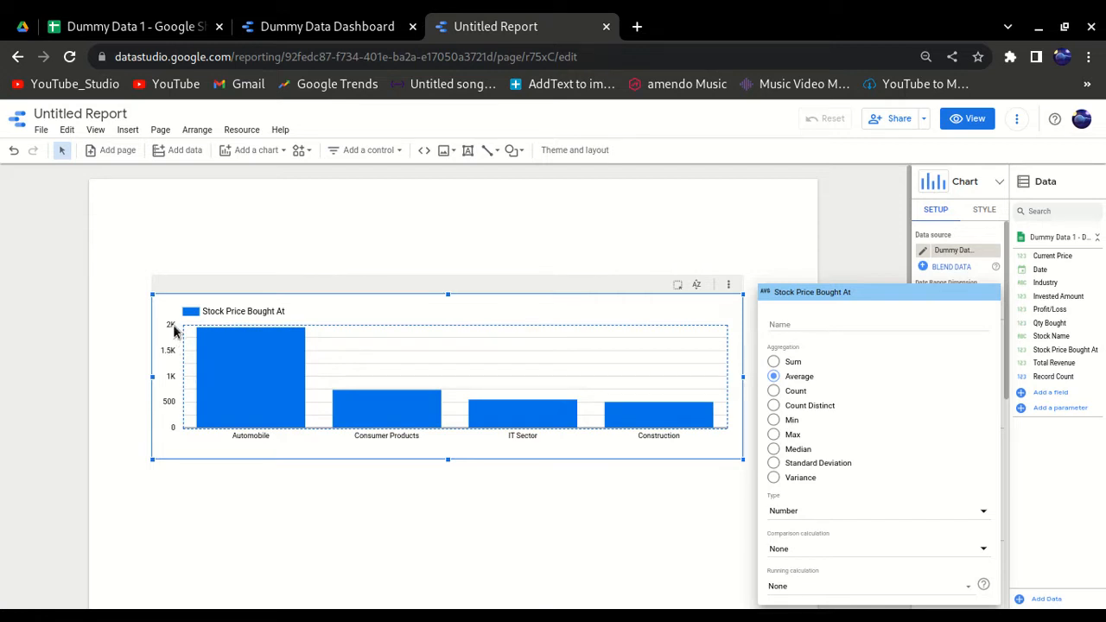
- Try other aggregations for the Stock Price Bought At metric, including Count and Min, and settle on Max
{"action": "left_click", "coordinate": [773, 361]}
{"action": "left_click", "coordinate": [773, 377]}
{"action": "left_click", "coordinate": [774, 406]}
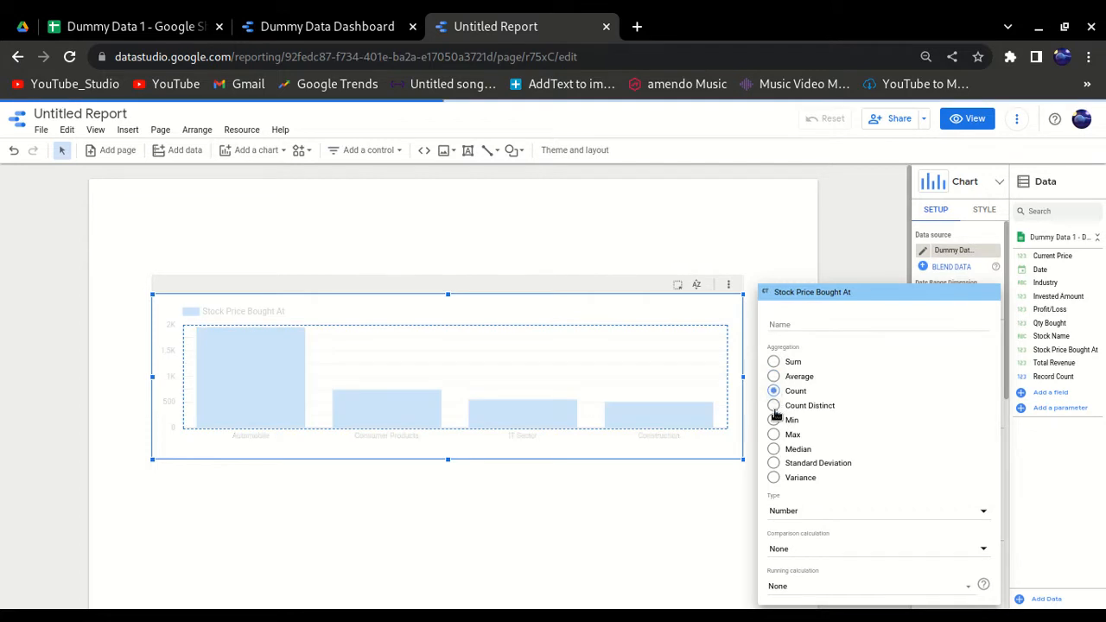
{"action": "left_click", "coordinate": [773, 421]}
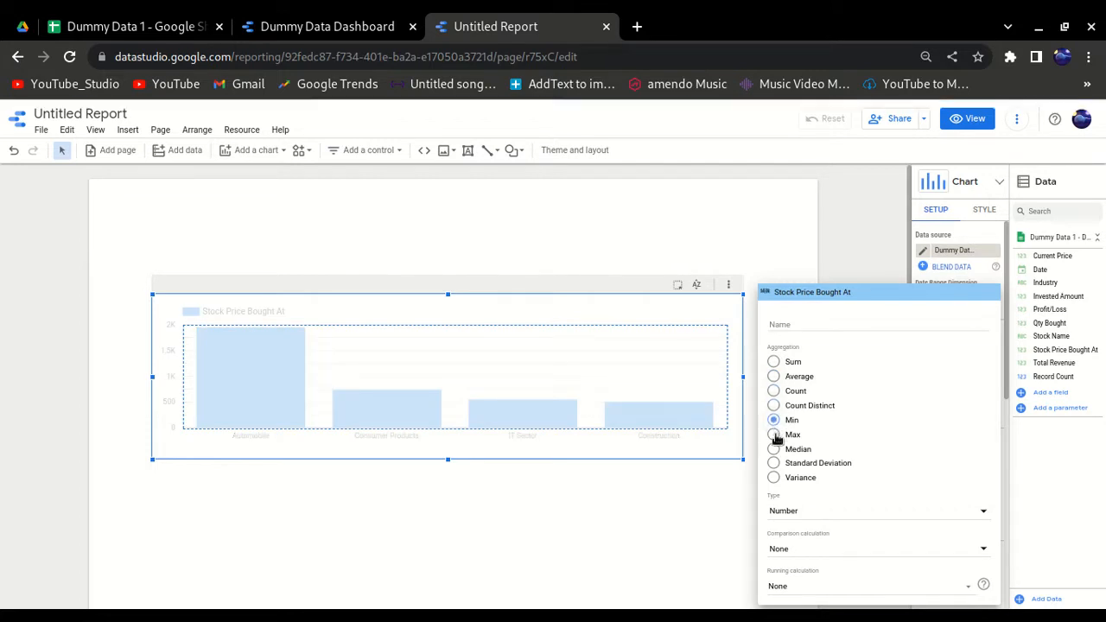
{"action": "left_click", "coordinate": [775, 435]}
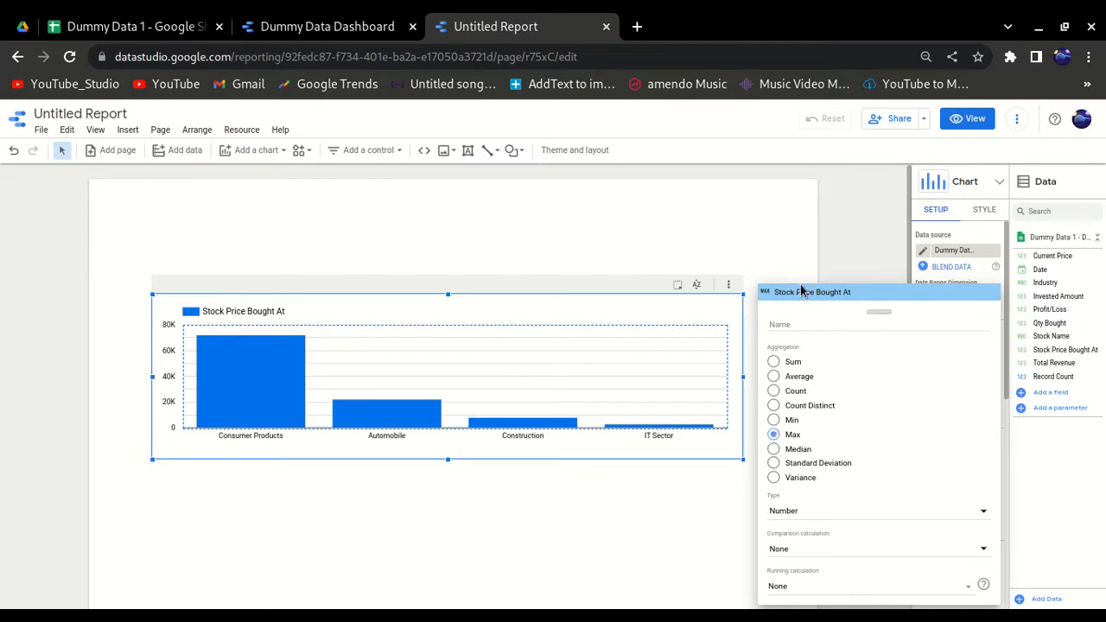
{"action": "left_click", "coordinate": [814, 248]}
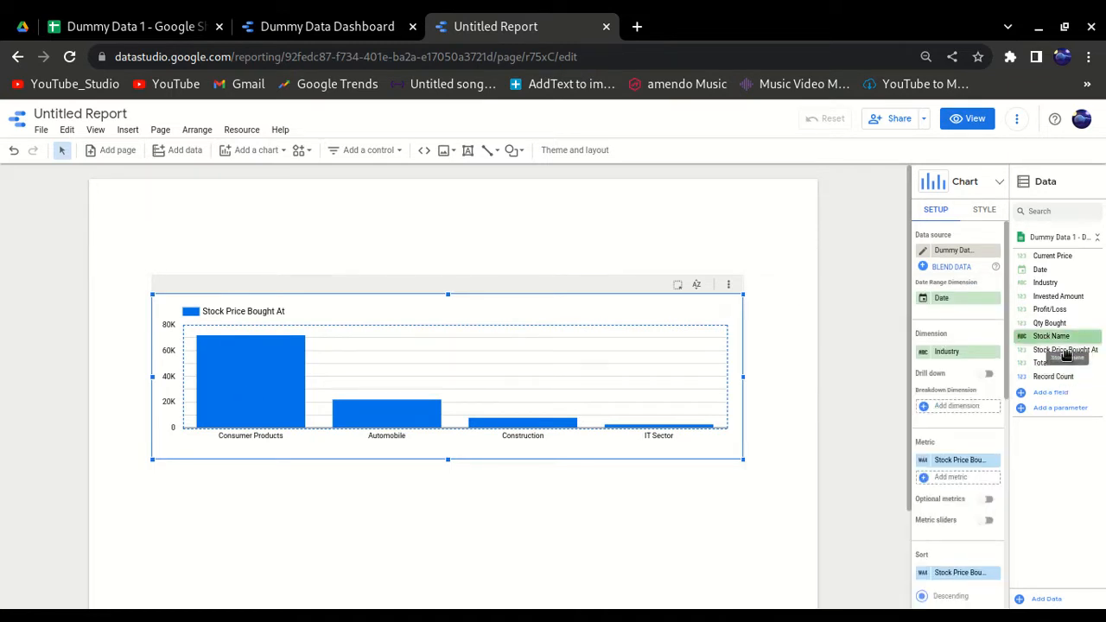
- Add Stock Price Bought At as a second metric aggregated as Min, compare it with the Max bars, and remove it
{"action": "left_click_drag", "start_coordinate": [1067, 350], "coordinate": [929, 477]}
{"action": "left_click", "coordinate": [926, 437]}
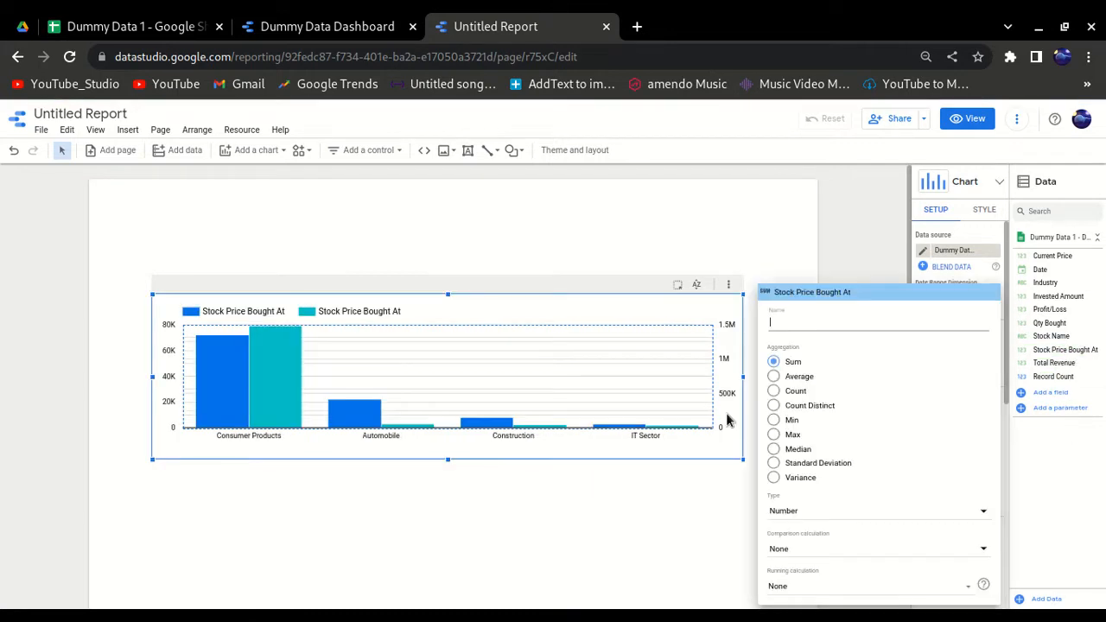
{"action": "left_click", "coordinate": [774, 421]}
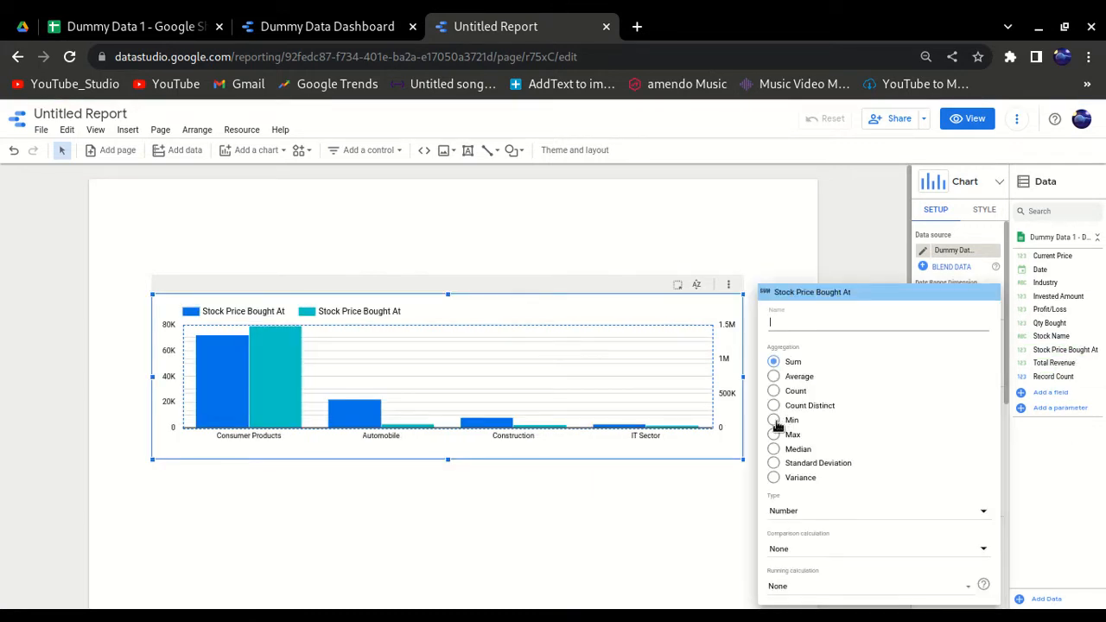
{"action": "left_click", "coordinate": [509, 513]}
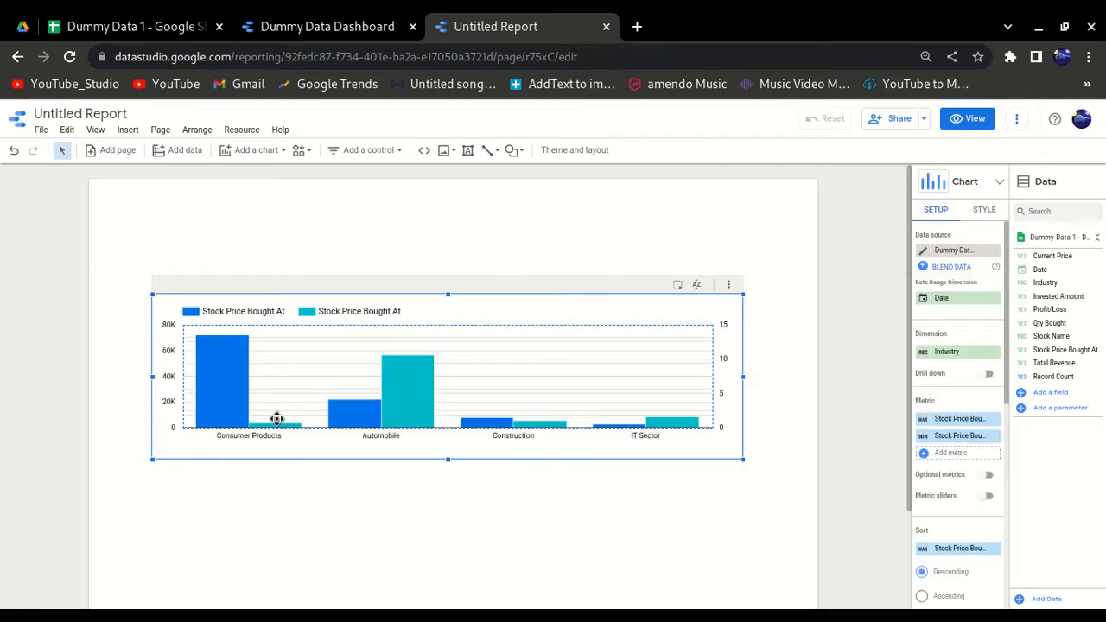
{"action": "mouse_move", "coordinate": [283, 427]}
{"action": "mouse_move", "coordinate": [233, 391]}
{"action": "left_click", "coordinate": [995, 437]}
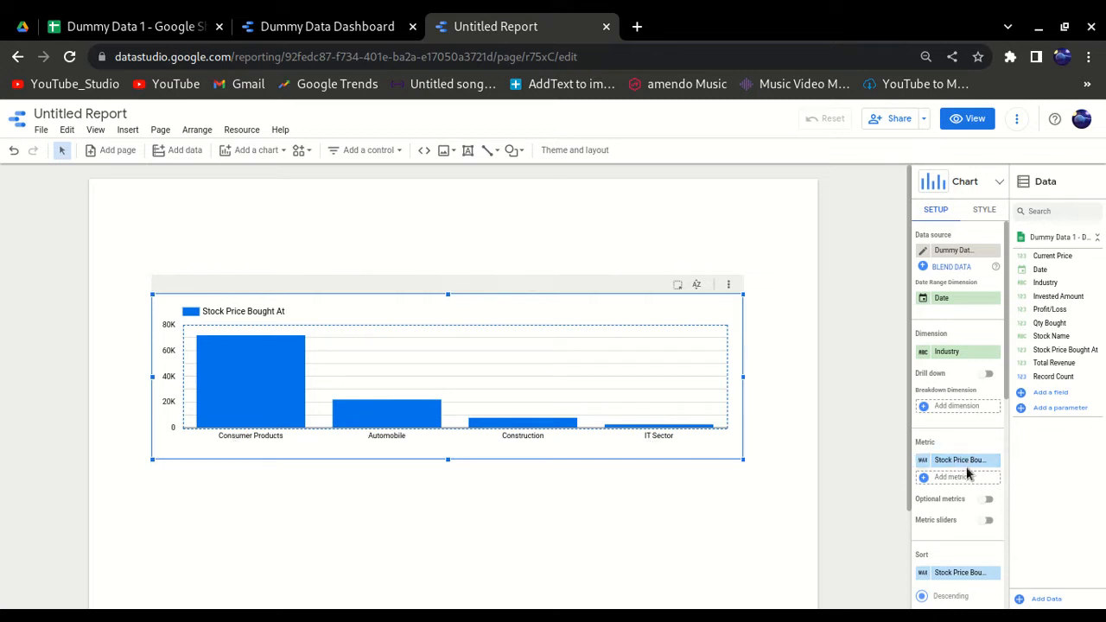
- Set the Stock Price Bought At aggregation to Average and add Profit/Loss as a second metric
{"action": "left_click", "coordinate": [924, 461]}
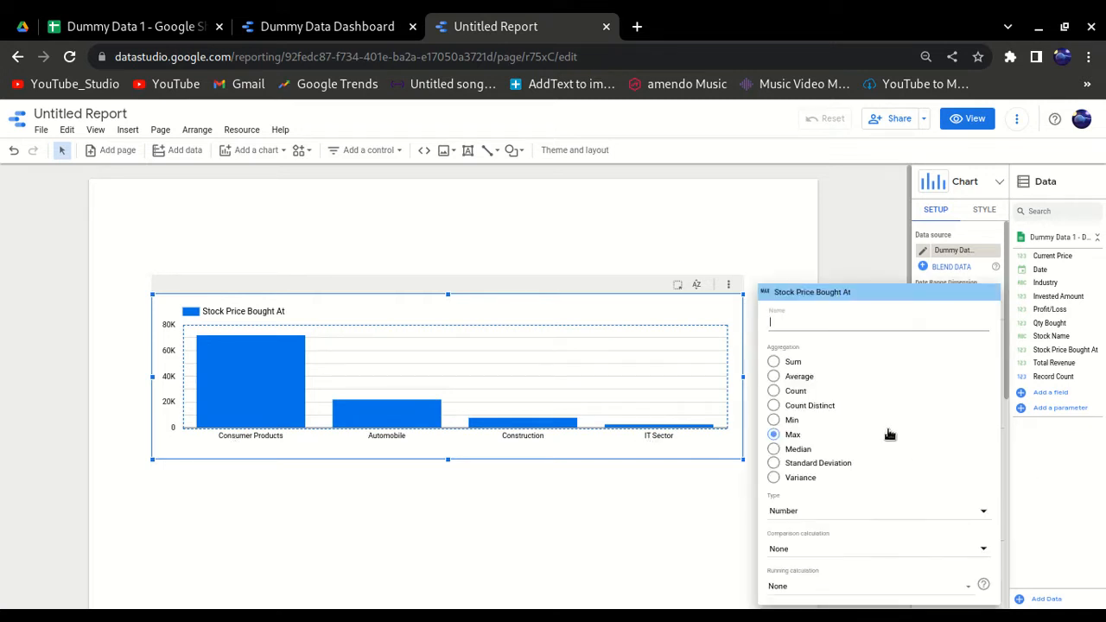
{"action": "left_click", "coordinate": [775, 376]}
{"action": "left_click", "coordinate": [1063, 364]}
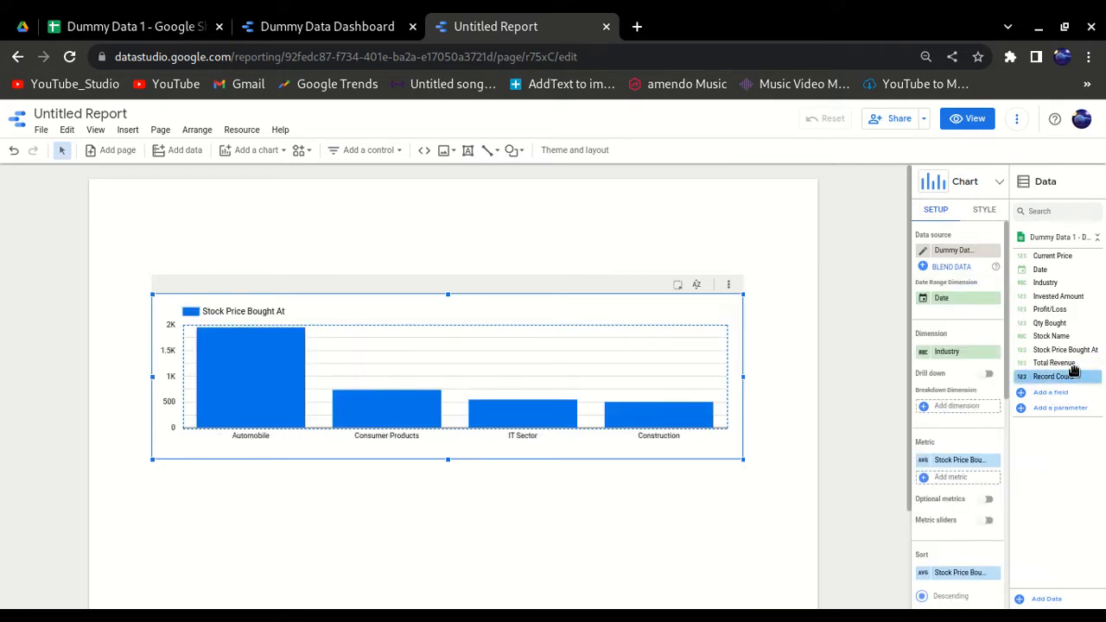
{"action": "left_click_drag", "start_coordinate": [1075, 309], "coordinate": [975, 480]}
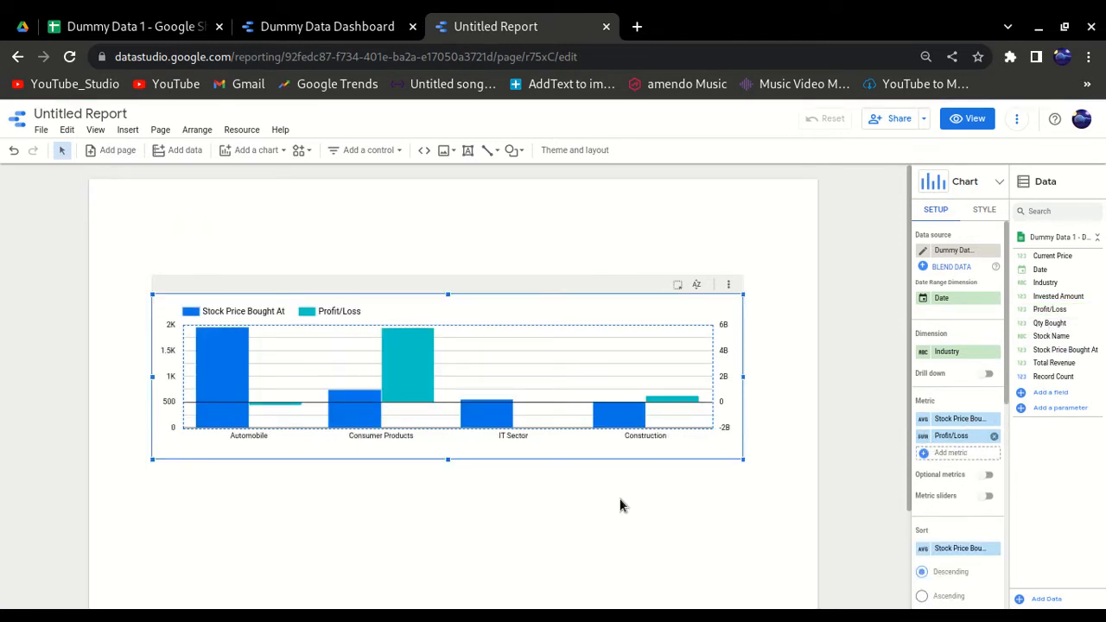
- Move the column chart toward the top of the page and make it taller by extending its lower edge
{"action": "mouse_move", "coordinate": [446, 476]}
{"action": "left_mouse_down"}
{"action": "mouse_move", "coordinate": [447, 516]}
{"action": "mouse_move", "coordinate": [448, 491]}
{"action": "left_mouse_up"}
{"action": "left_click_drag", "start_coordinate": [489, 316], "coordinate": [496, 242]}
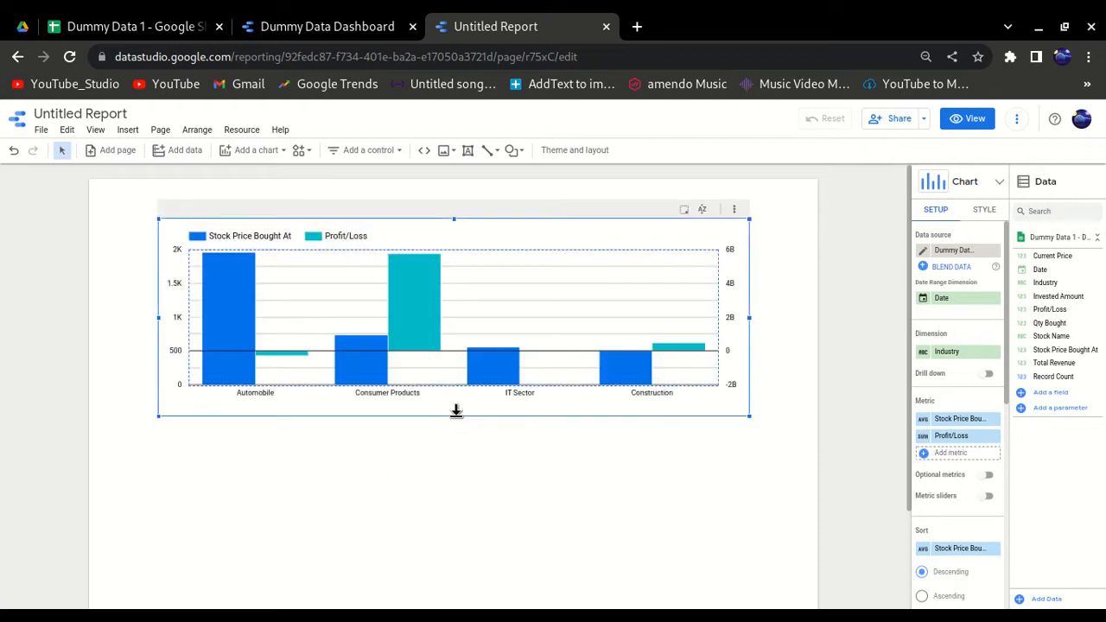
{"action": "left_click_drag", "start_coordinate": [457, 411], "coordinate": [451, 509]}
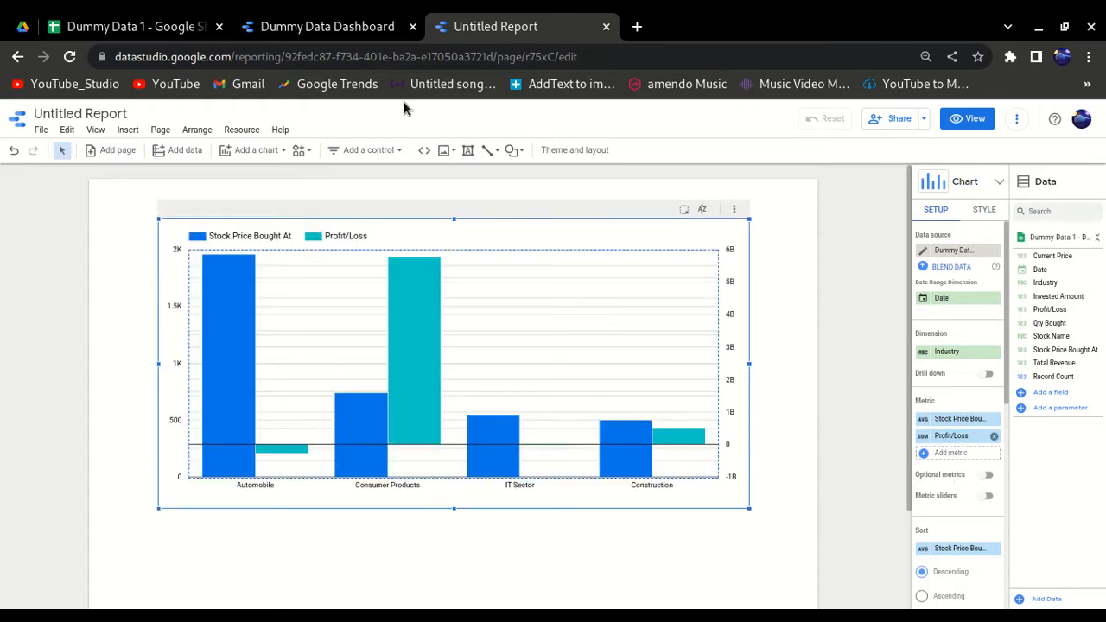
- Switch to the Dummy Data 1 spreadsheet, examine negative values in the Profit/Loss column, and return to the untitled report
{"action": "left_click", "coordinate": [129, 26]}
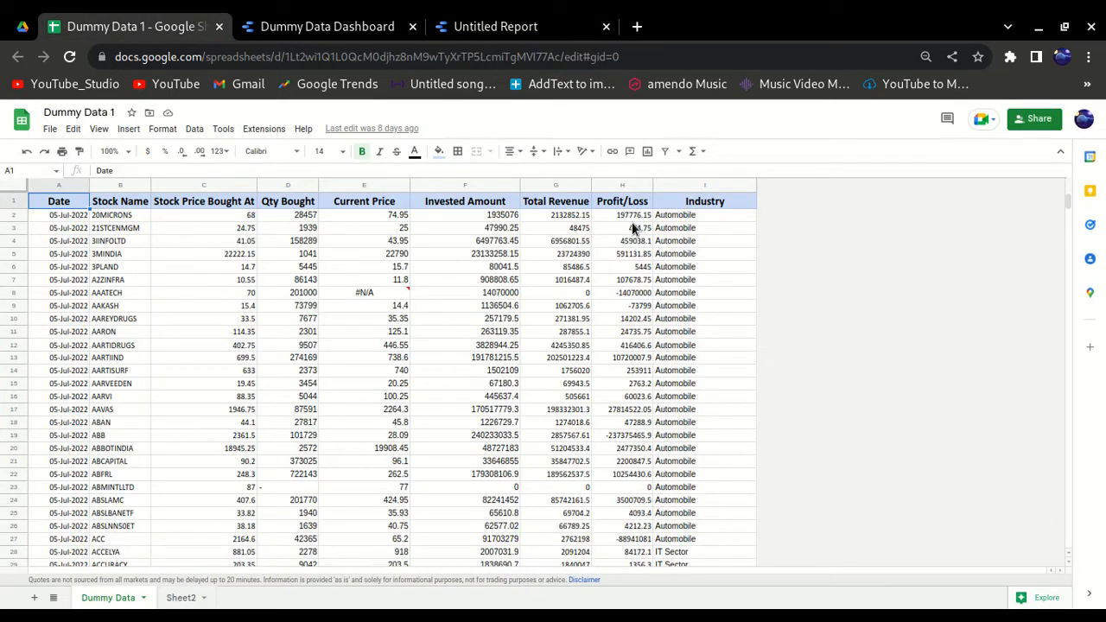
{"action": "scroll", "coordinate": [635, 377], "scroll_direction": "down", "scroll_amount": 2}
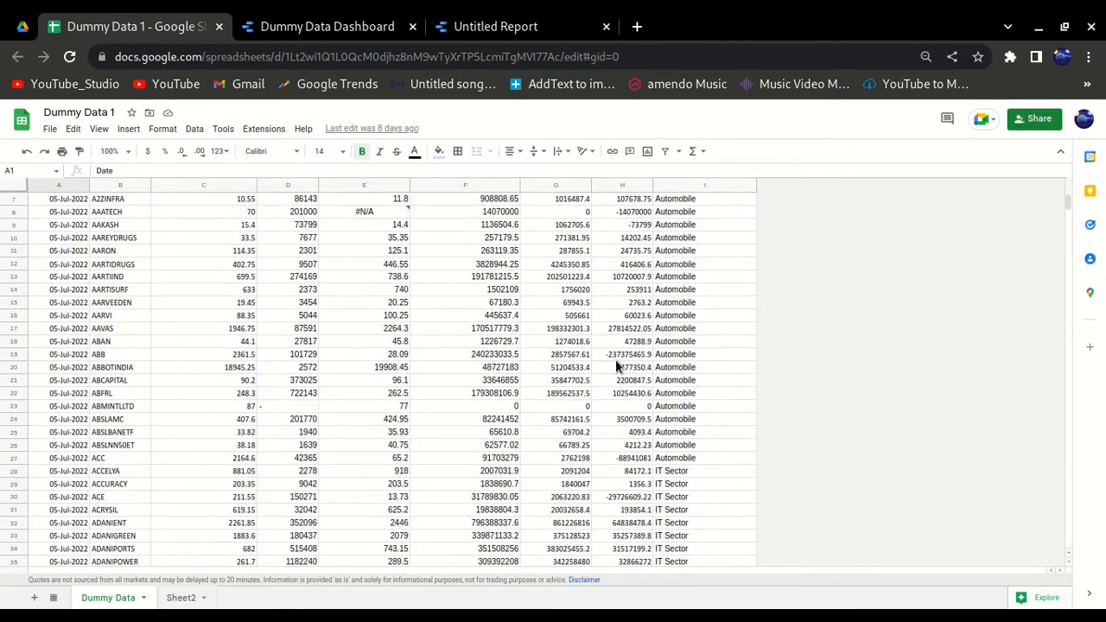
{"action": "left_click", "coordinate": [612, 358]}
{"action": "left_click", "coordinate": [633, 498]}
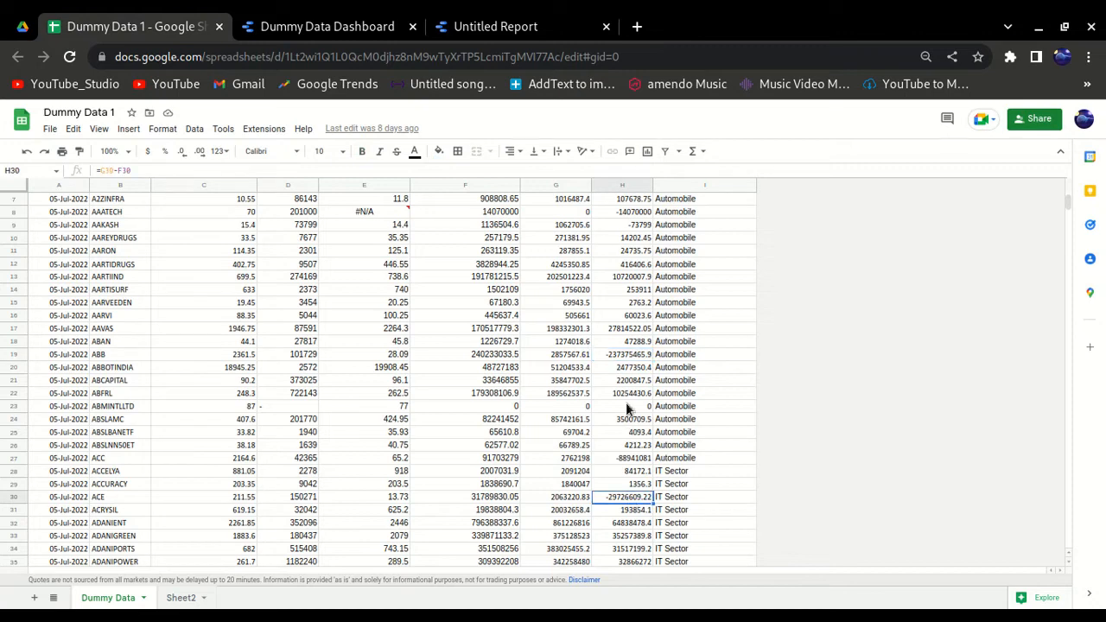
{"action": "left_click", "coordinate": [327, 26]}
{"action": "left_click", "coordinate": [484, 26]}
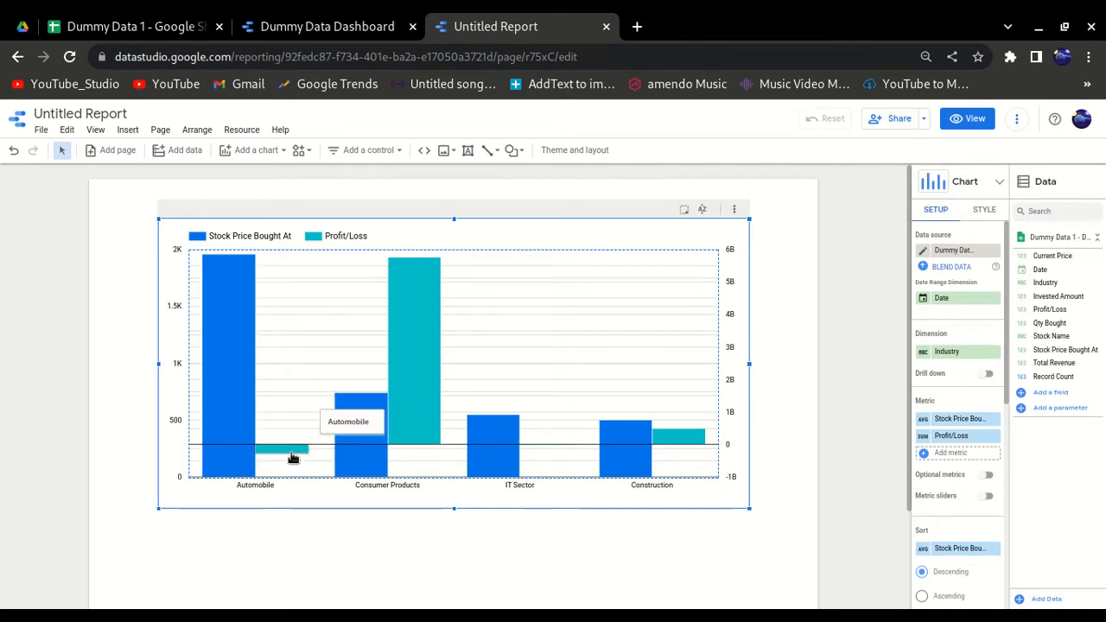
- Replace the chart's Profit/Loss metric with Total Revenue
{"action": "left_click", "coordinate": [994, 438]}
{"action": "left_click_drag", "start_coordinate": [1059, 377], "coordinate": [951, 477]}
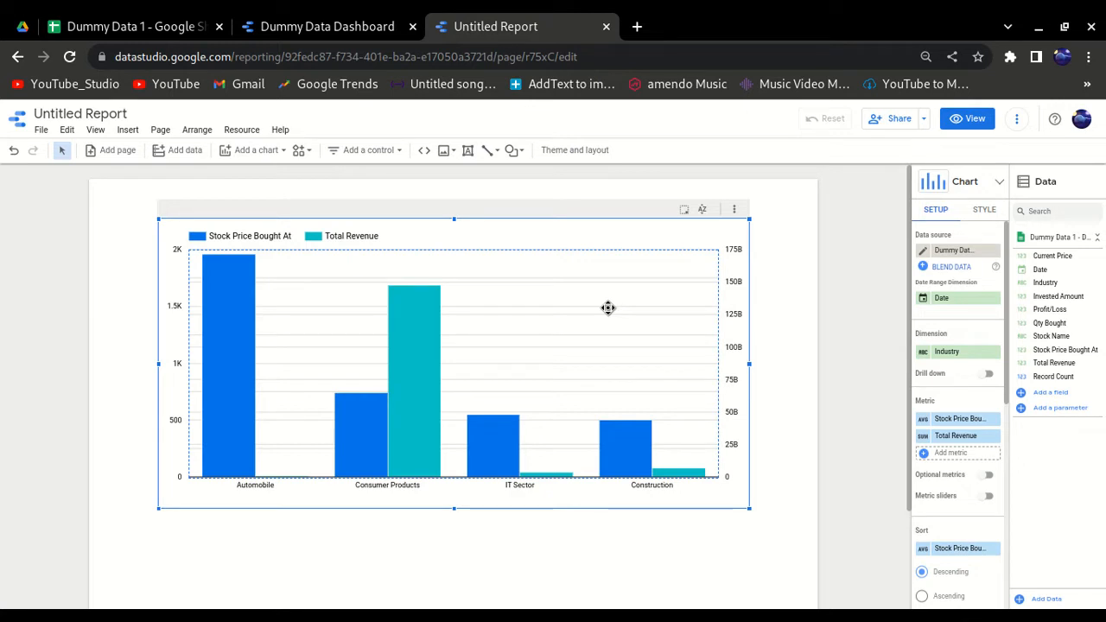
- Sort the column chart by Total Revenue
{"action": "scroll", "coordinate": [932, 464], "scroll_direction": "down", "scroll_amount": 1}
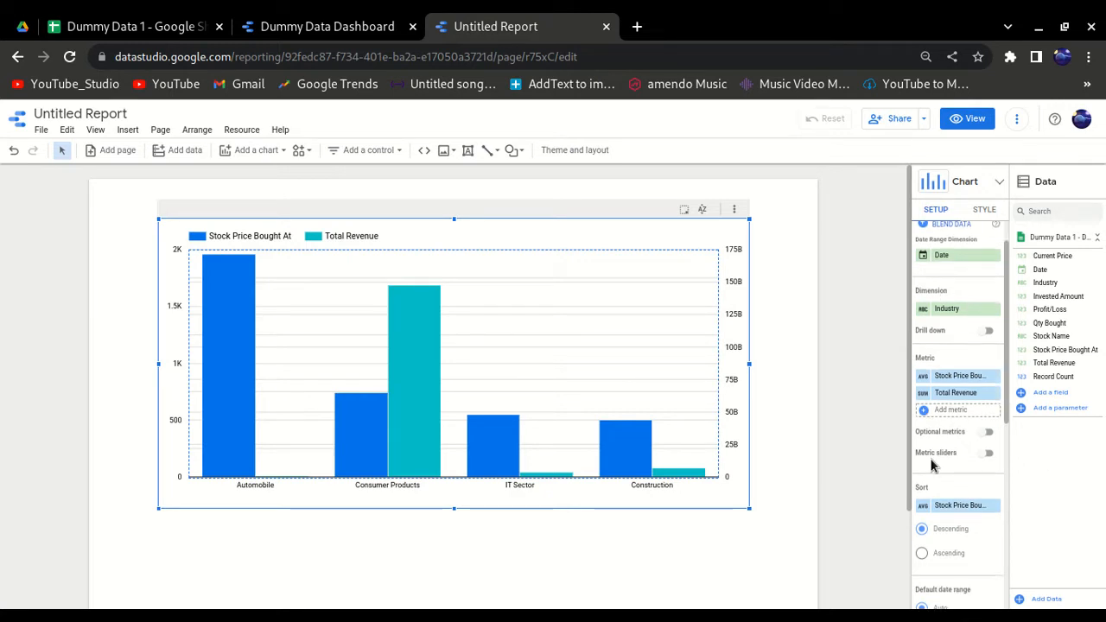
{"action": "scroll", "coordinate": [938, 467], "scroll_direction": "down", "scroll_amount": 1}
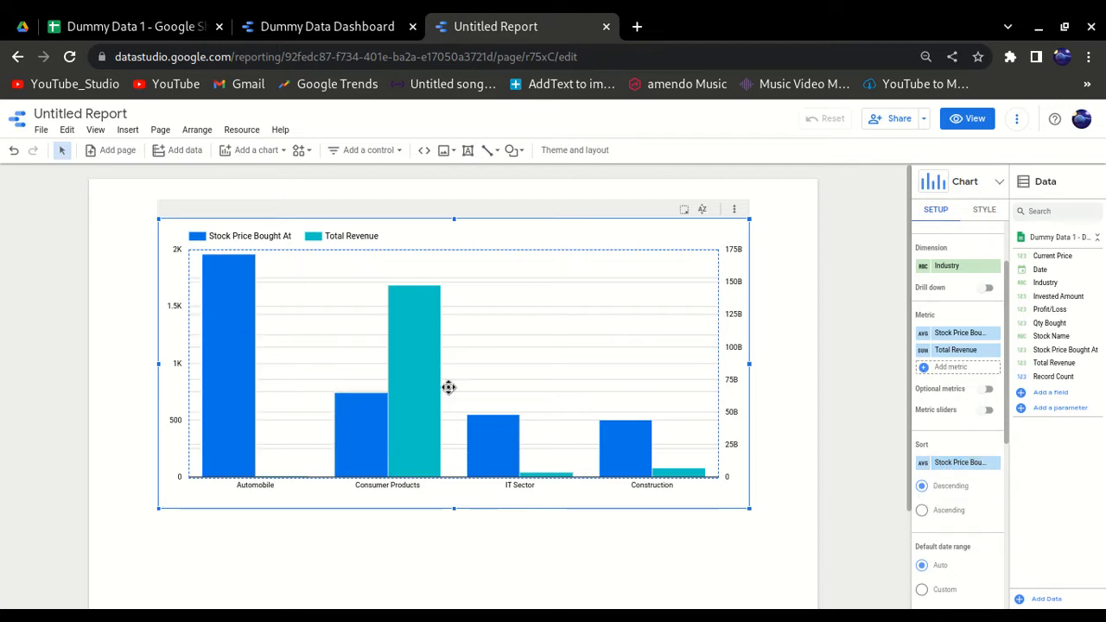
{"action": "left_click", "coordinate": [942, 465]}
{"action": "left_click", "coordinate": [947, 483]}
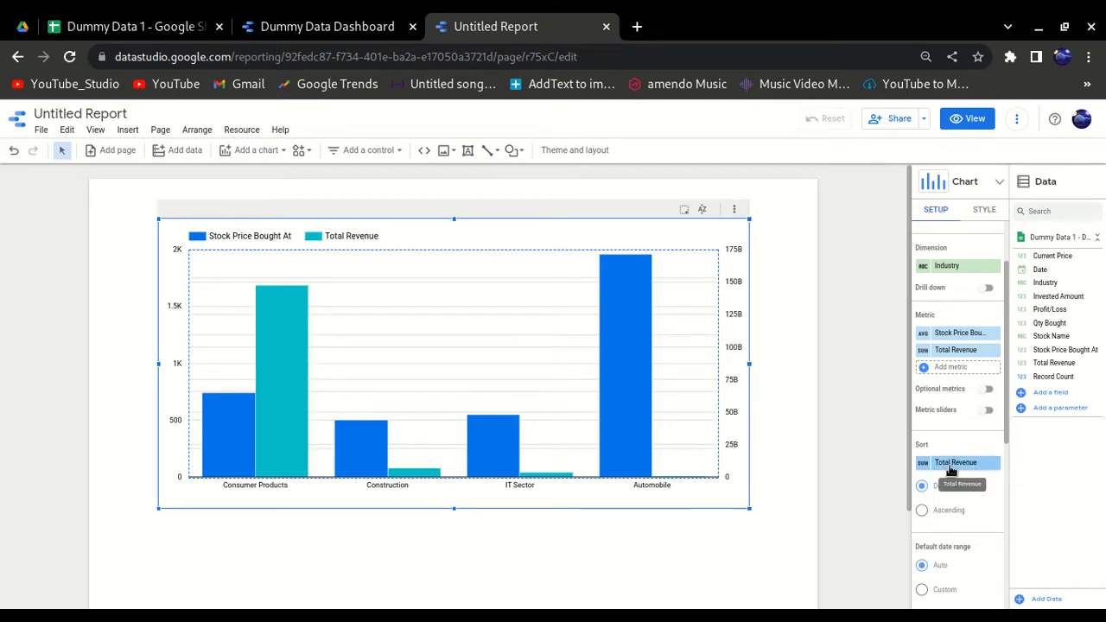
- Set the chart's sort field back to Stock Price Bought At
{"action": "left_click", "coordinate": [923, 461]}
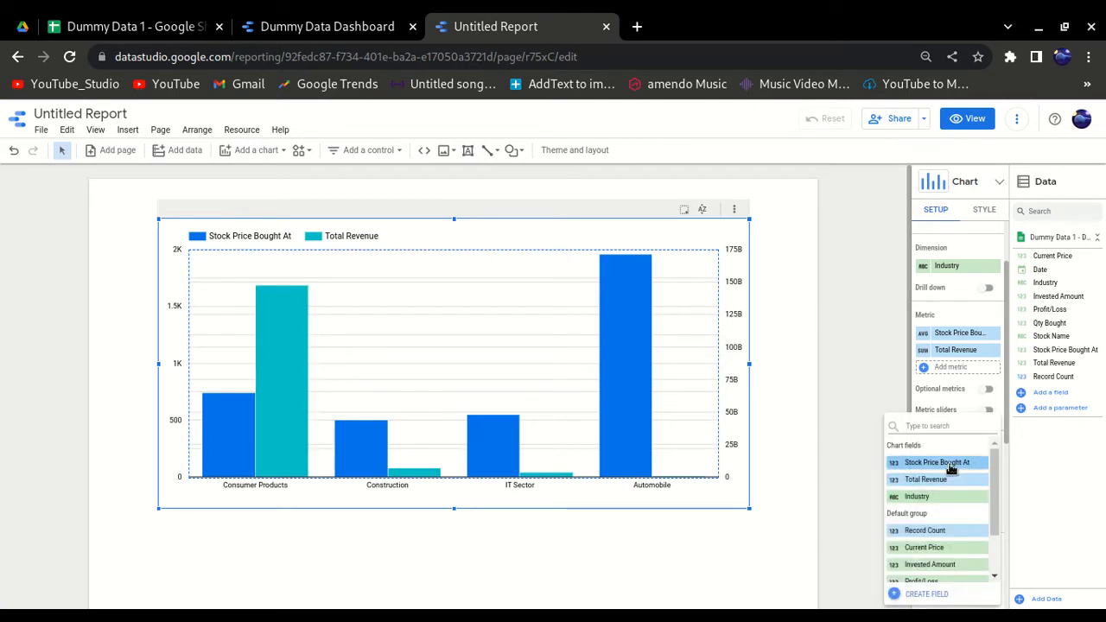
{"action": "left_click", "coordinate": [951, 464]}
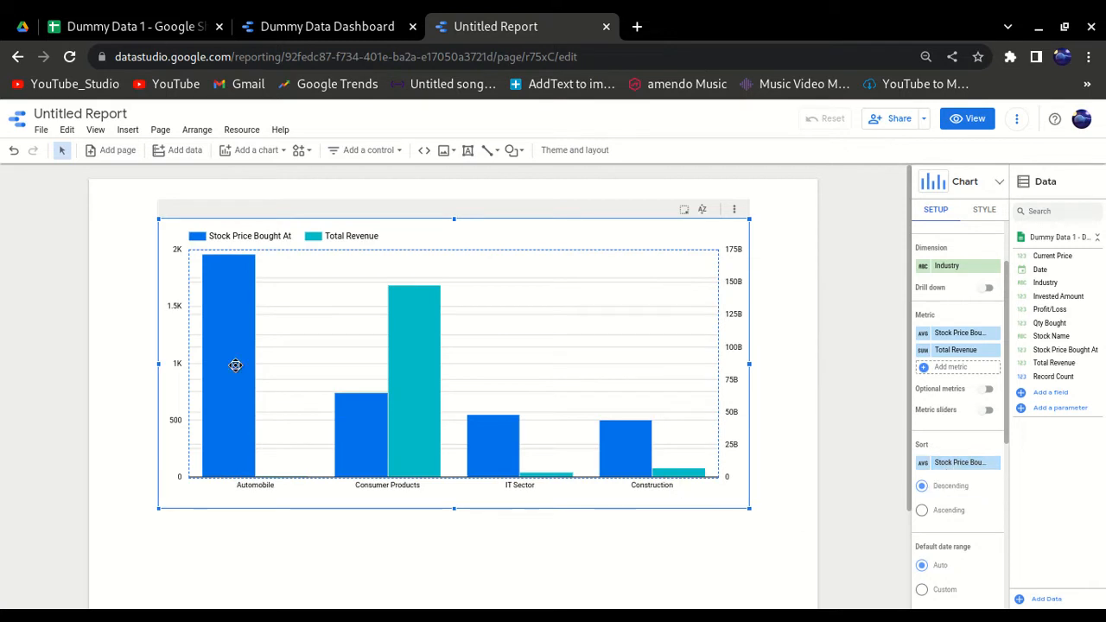
{"action": "scroll", "coordinate": [976, 497], "scroll_direction": "down", "scroll_amount": 4}
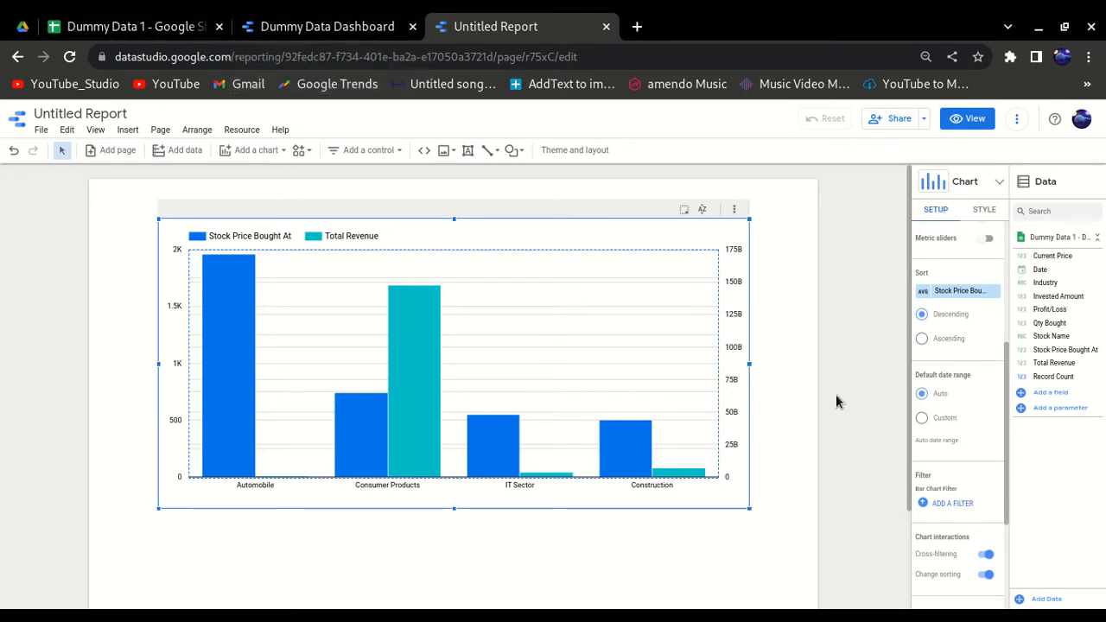
- Create a chart filter called "filter name" with an Exclude clause on the Industry field
{"action": "left_click", "coordinate": [953, 504]}
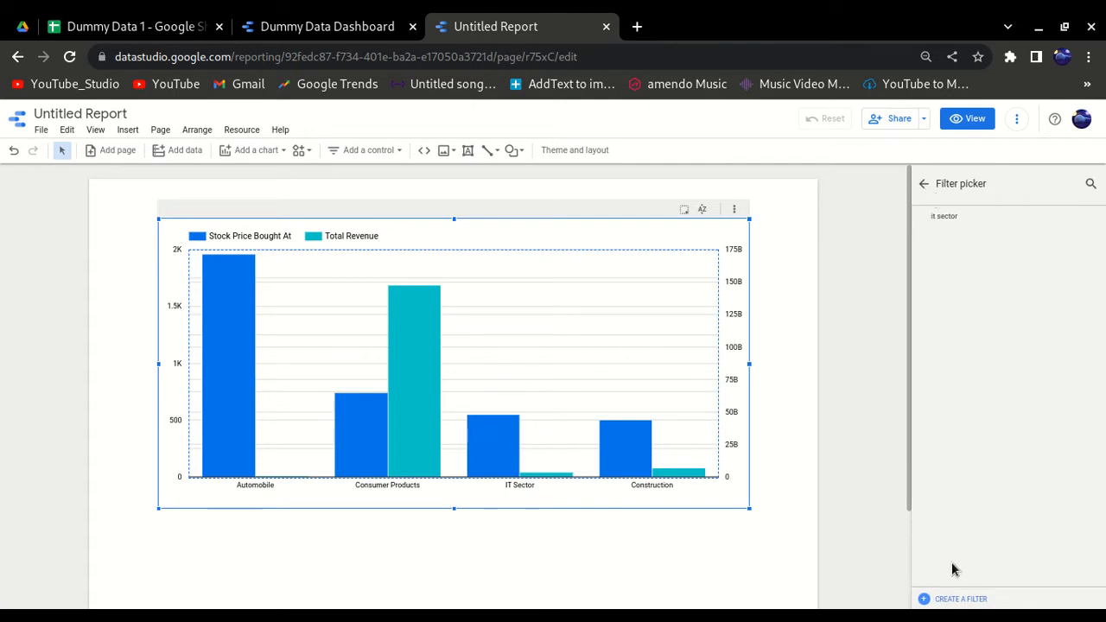
{"action": "left_click", "coordinate": [969, 600]}
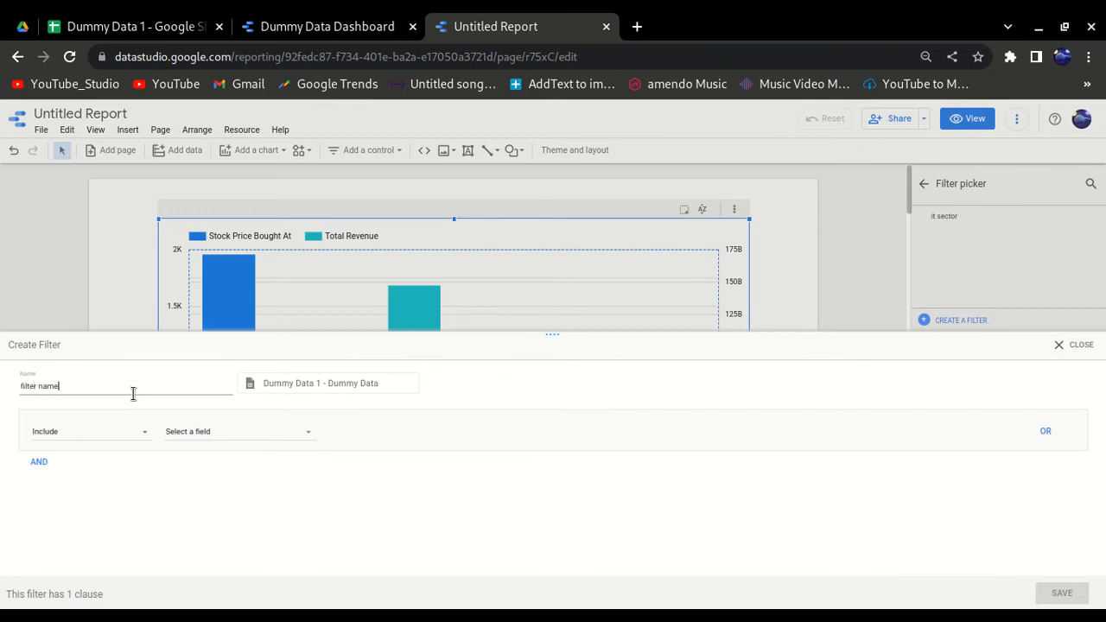
{"action": "left_click", "coordinate": [139, 431]}
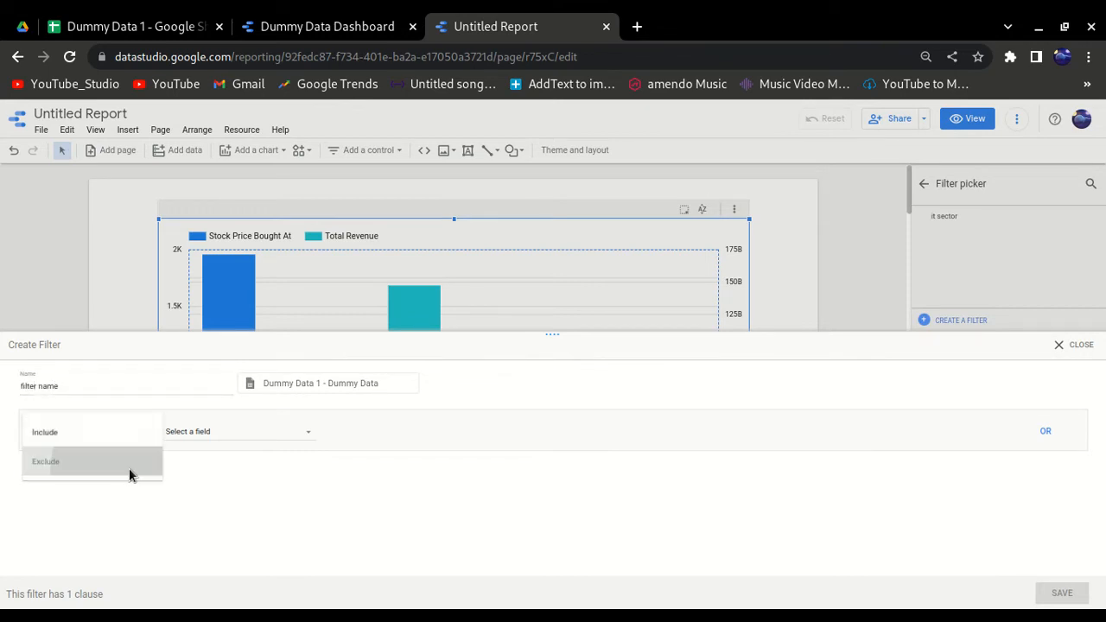
{"action": "left_click", "coordinate": [130, 470]}
{"action": "left_click", "coordinate": [127, 435]}
{"action": "left_click", "coordinate": [112, 411]}
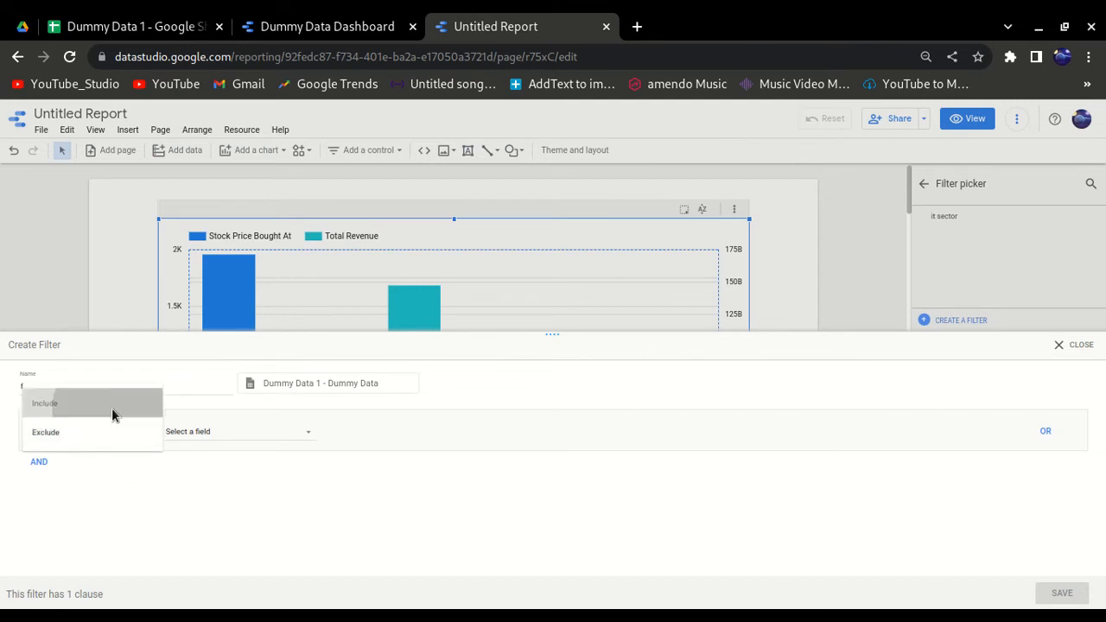
{"action": "left_click", "coordinate": [223, 432]}
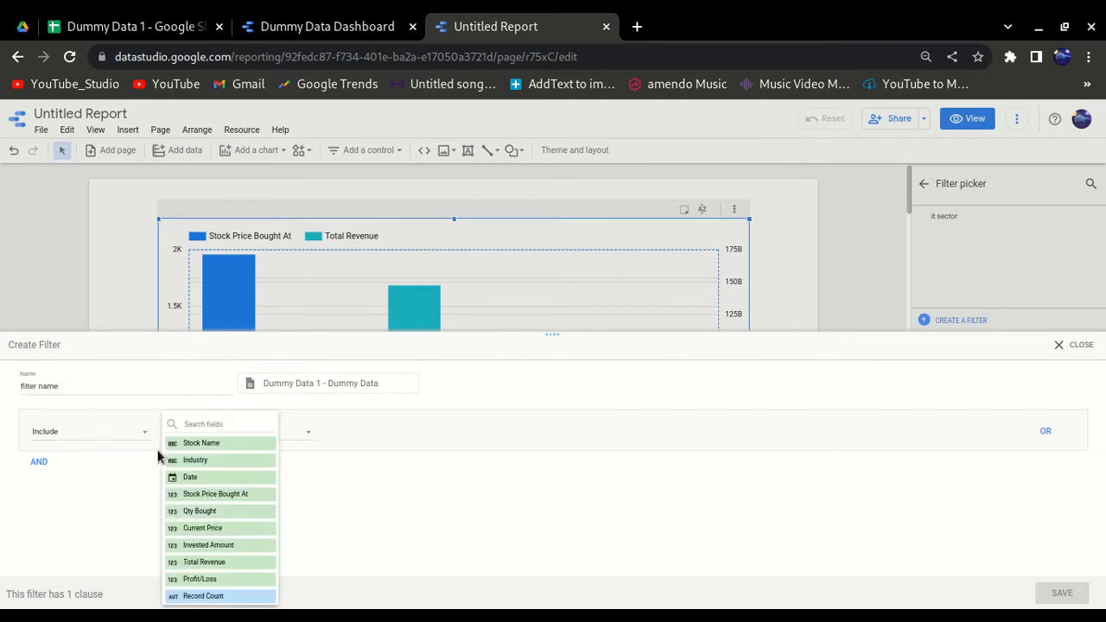
{"action": "left_click", "coordinate": [215, 461]}
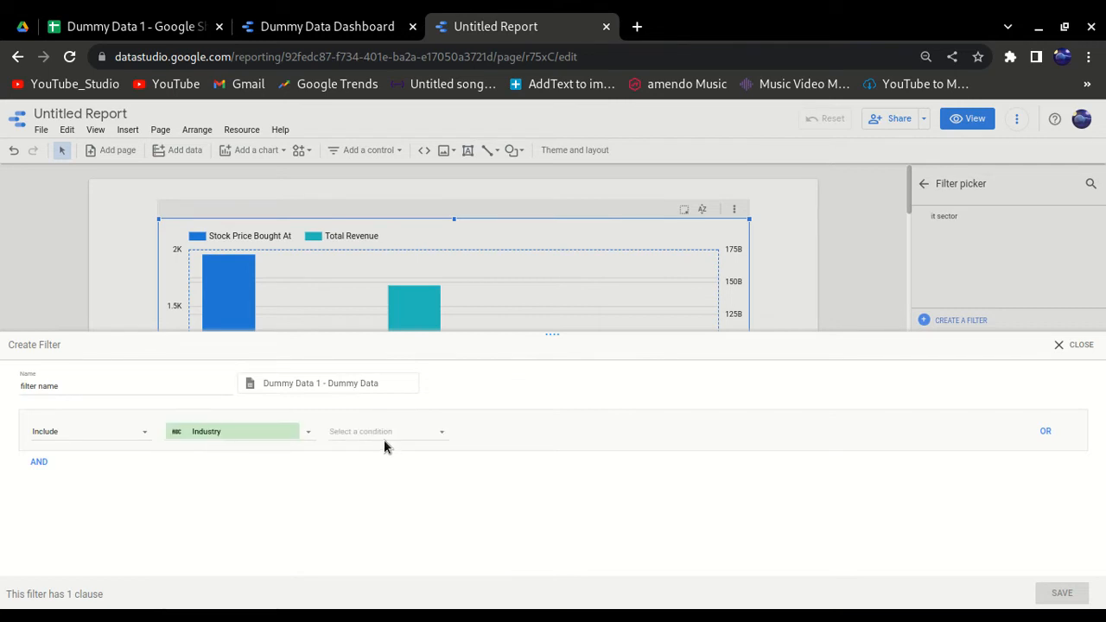
{"action": "left_click", "coordinate": [98, 433]}
{"action": "left_click", "coordinate": [93, 464]}
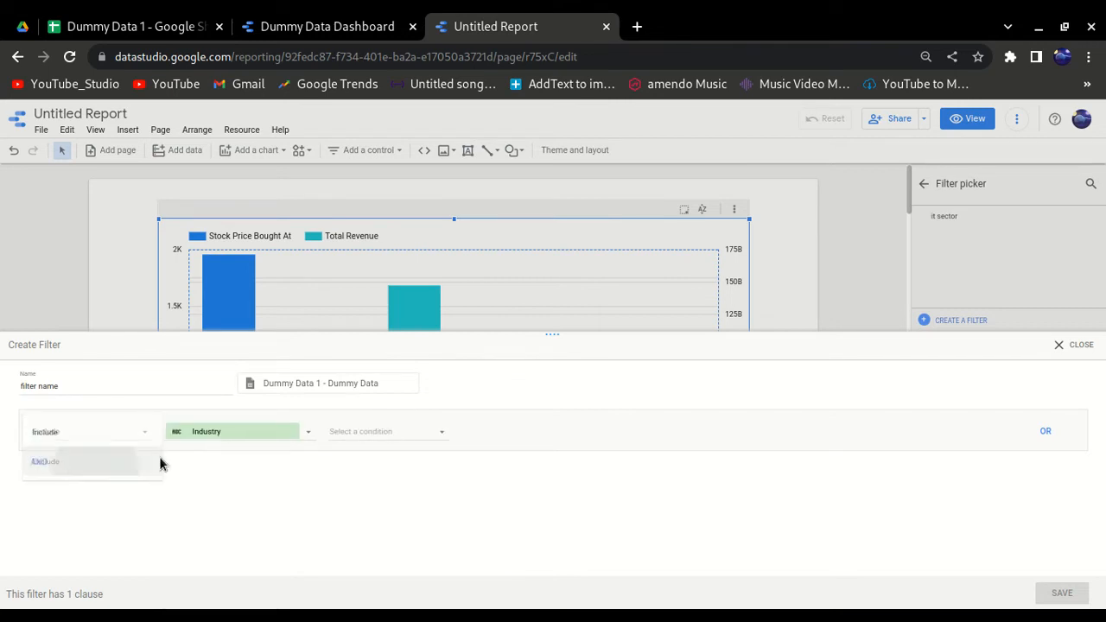
- Set the filter's condition to Contains with the value IT and save the filter
{"action": "left_click", "coordinate": [385, 431]}
{"action": "left_click", "coordinate": [390, 420]}
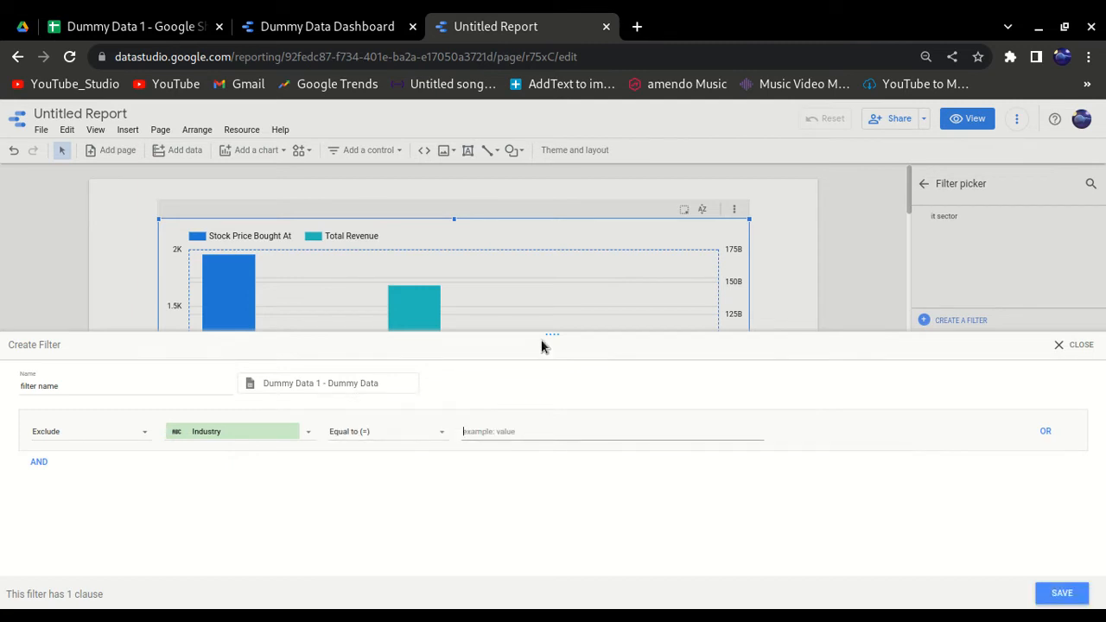
{"action": "left_click", "coordinate": [396, 432]}
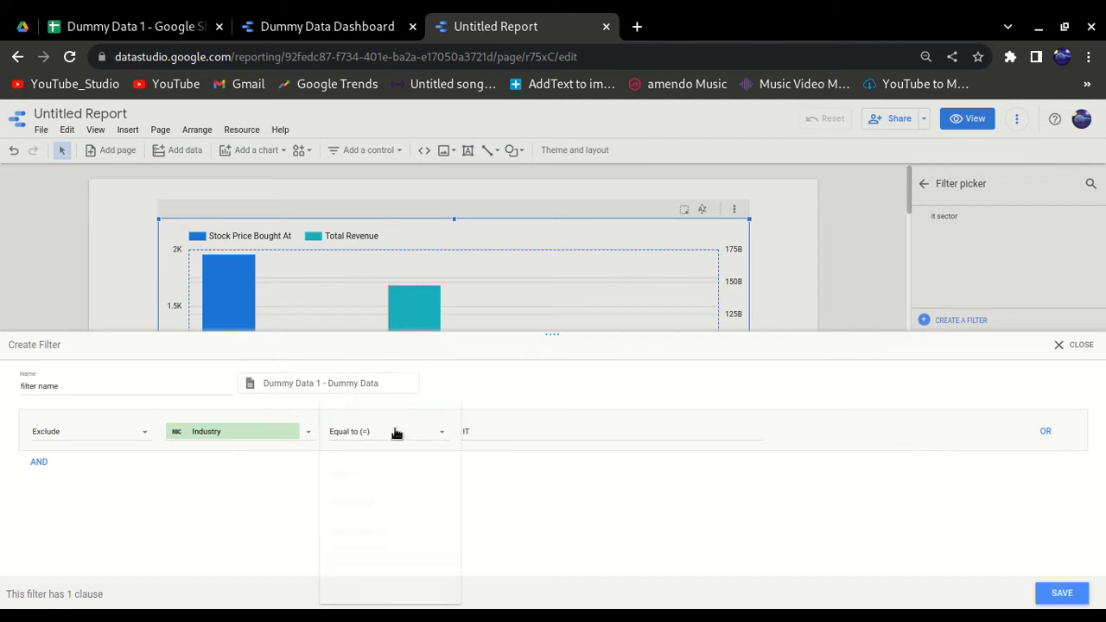
{"action": "left_click", "coordinate": [395, 445]}
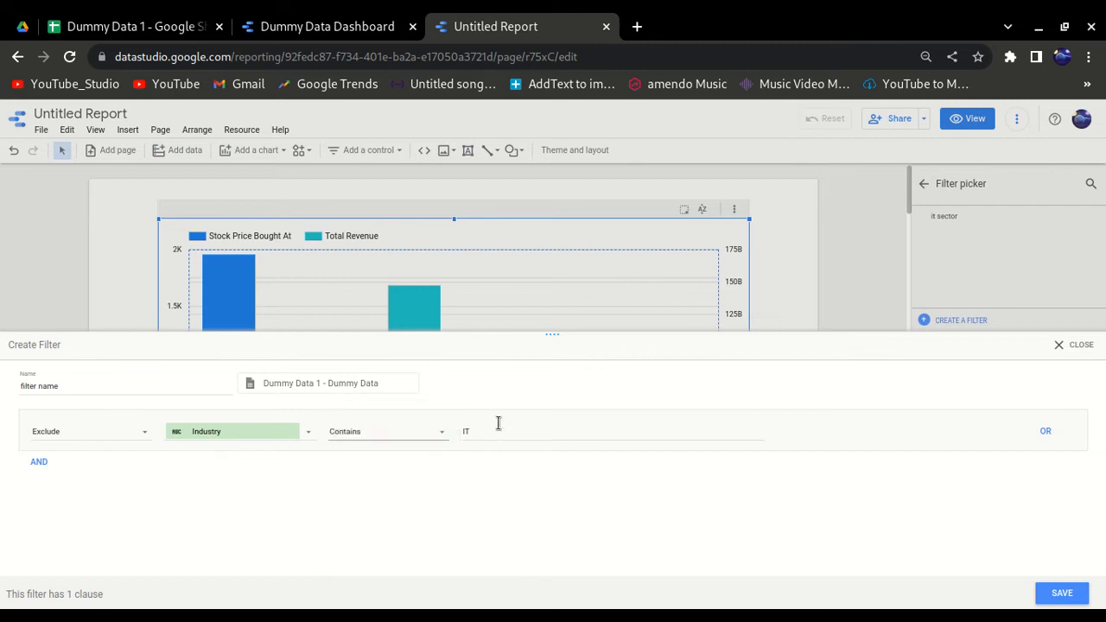
{"action": "left_click", "coordinate": [1062, 593]}
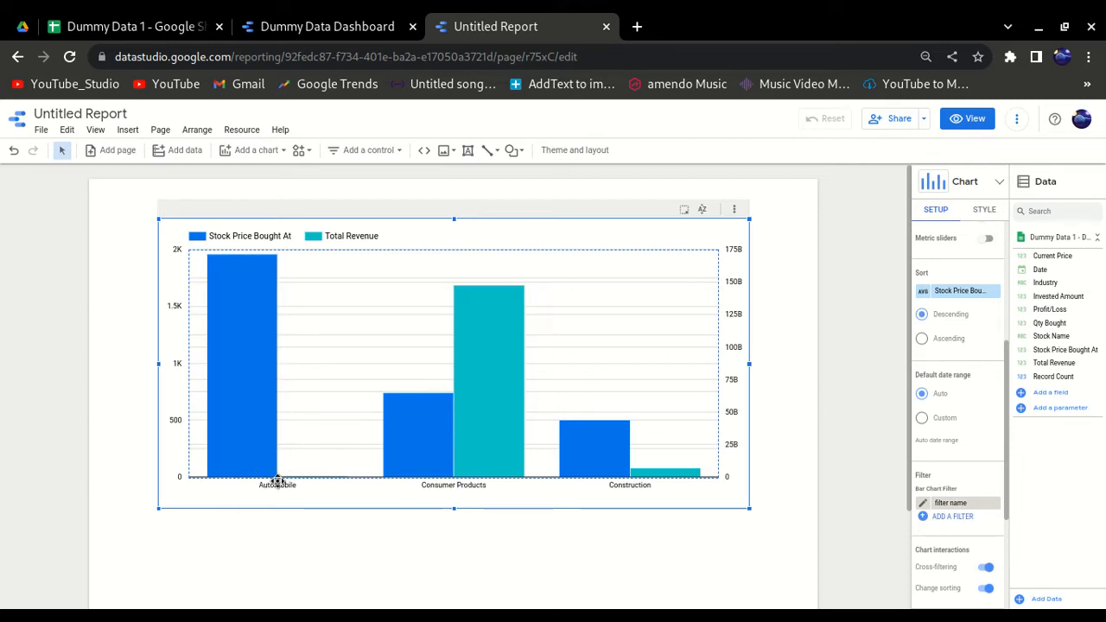
- Move the filtered column chart slightly lower on the report page
{"action": "scroll", "coordinate": [929, 456], "scroll_direction": "up", "scroll_amount": 3}
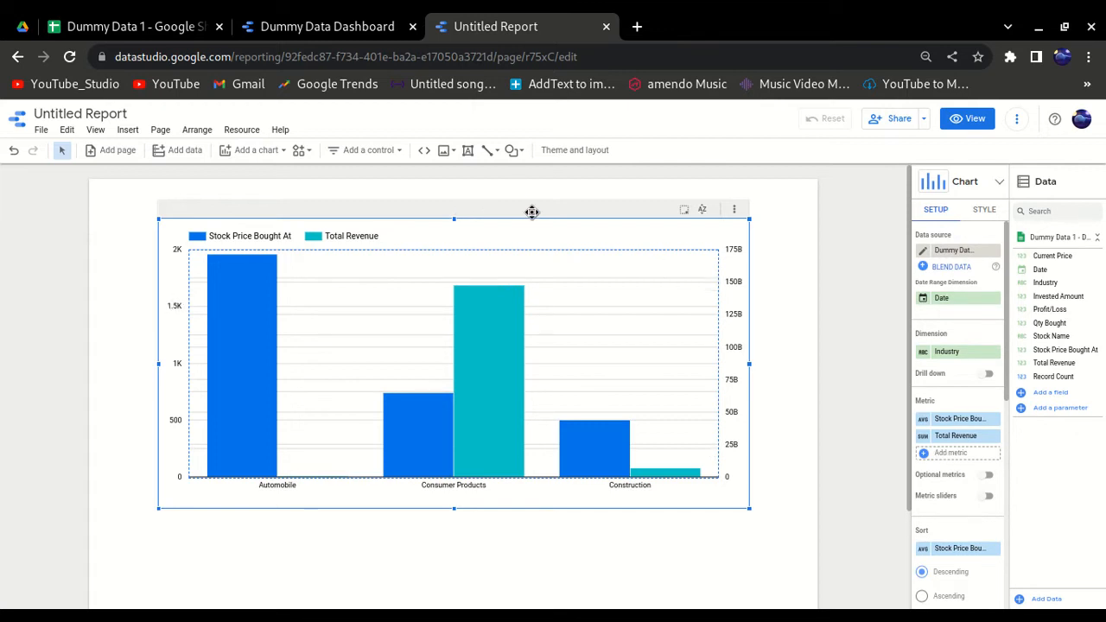
{"action": "left_click_drag", "start_coordinate": [533, 212], "coordinate": [540, 243]}
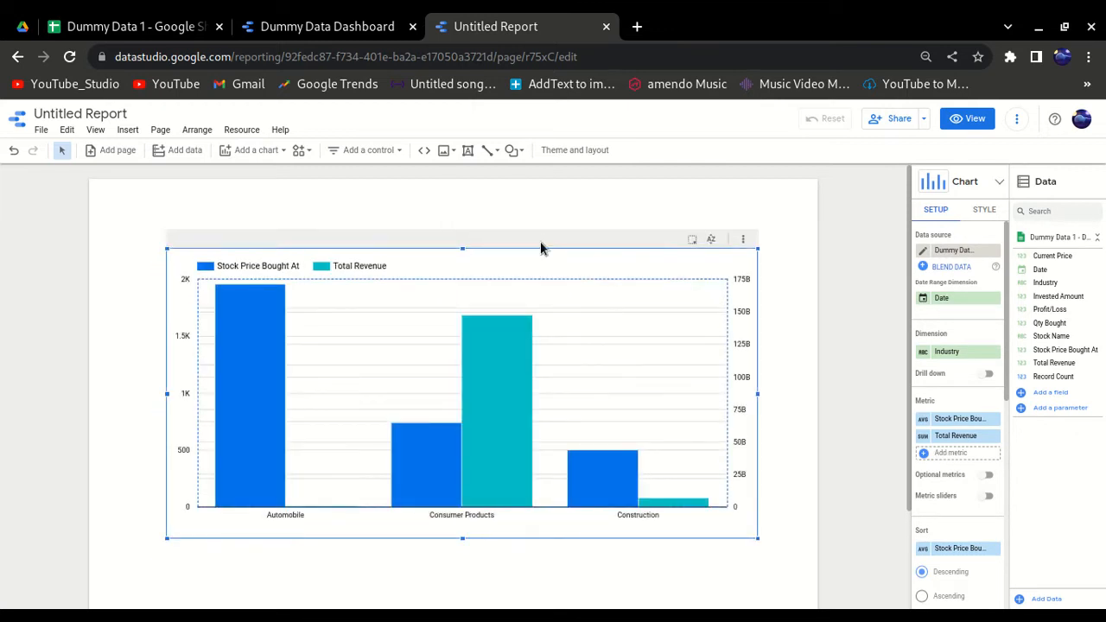
- Switch the chart to horizontal bars and narrow its plot area to make room for the full industry names
{"action": "left_click", "coordinate": [985, 210]}
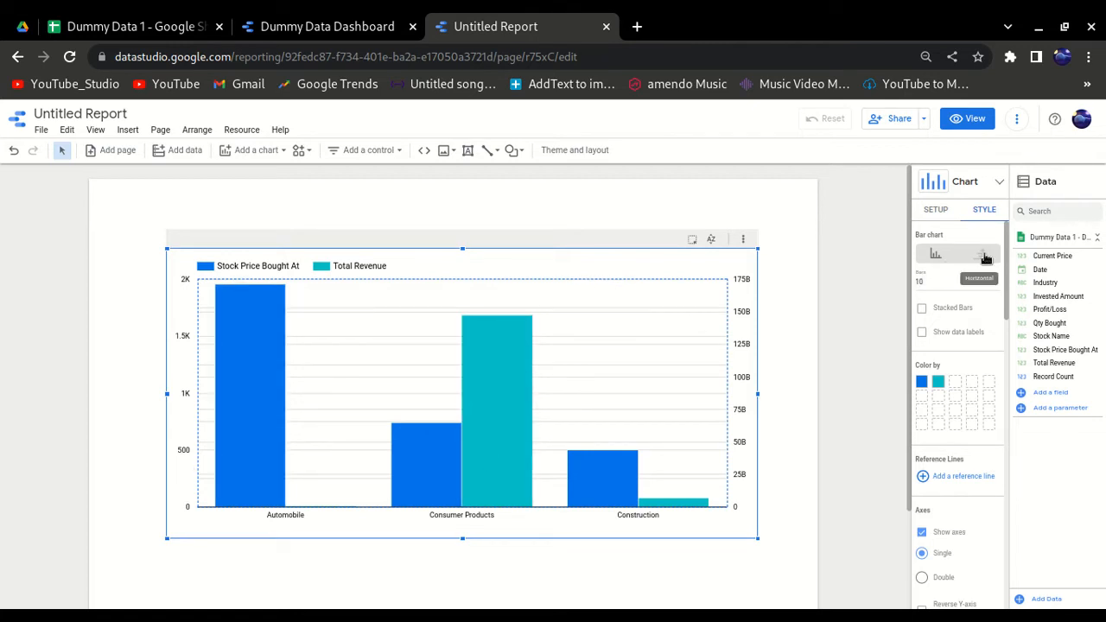
{"action": "left_click", "coordinate": [986, 259]}
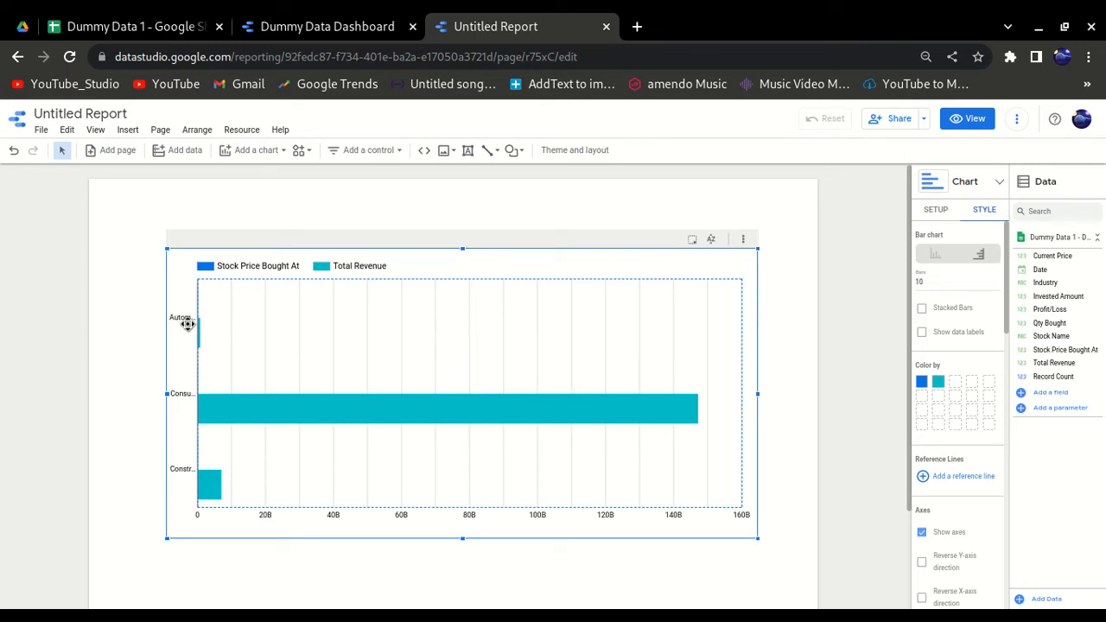
{"action": "left_click", "coordinate": [252, 301]}
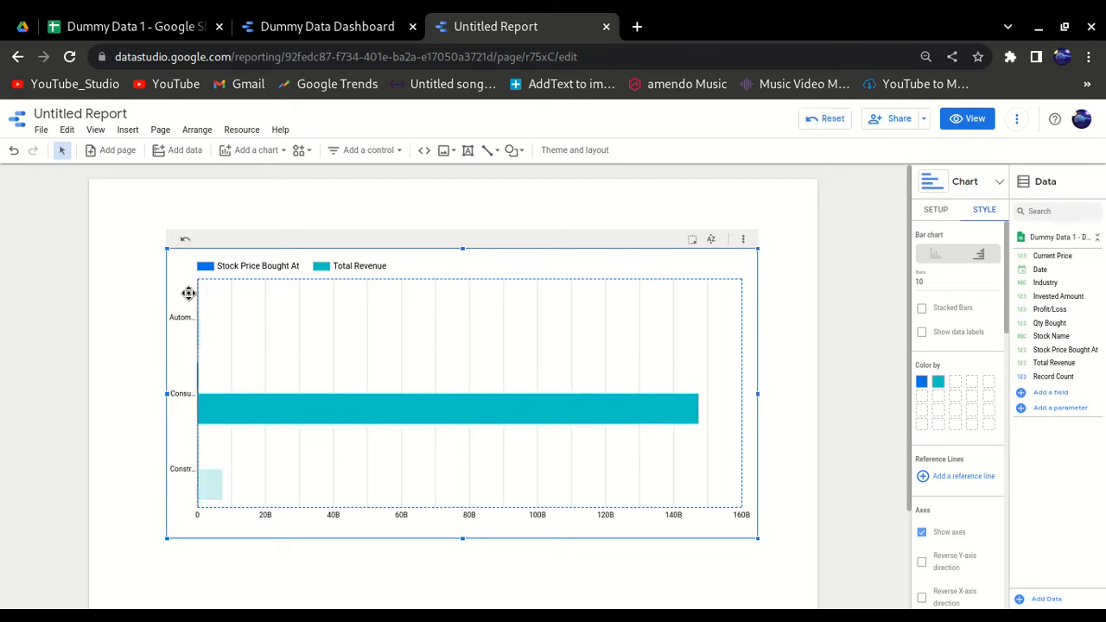
{"action": "left_click_drag", "start_coordinate": [199, 291], "coordinate": [323, 291]}
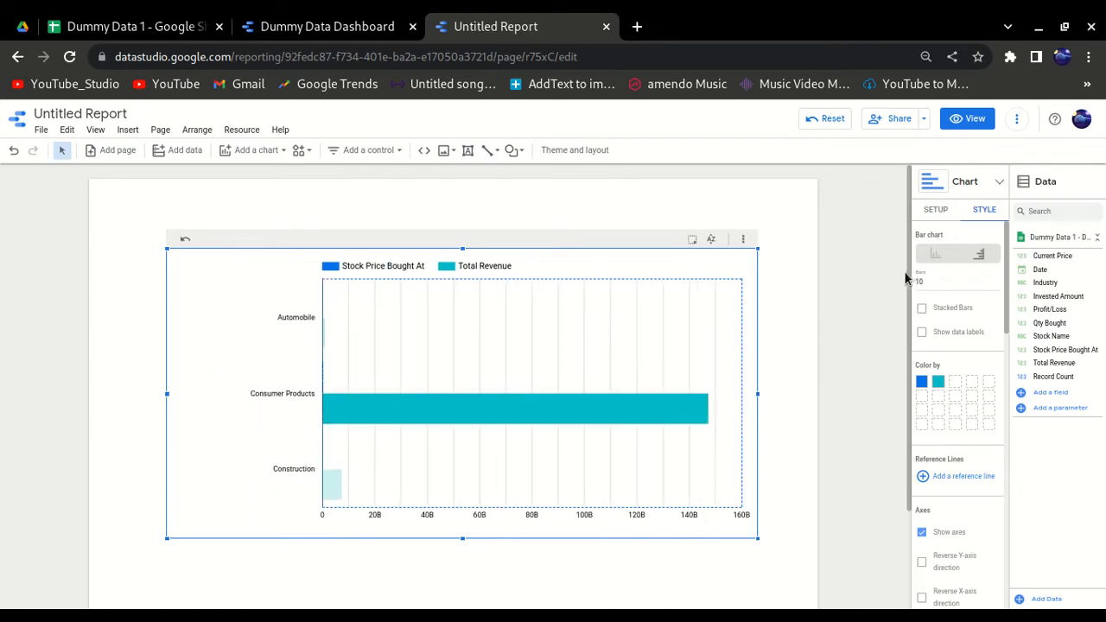
- Return the chart to vertical columns and highlight the Automobile column
{"action": "left_click", "coordinate": [935, 253]}
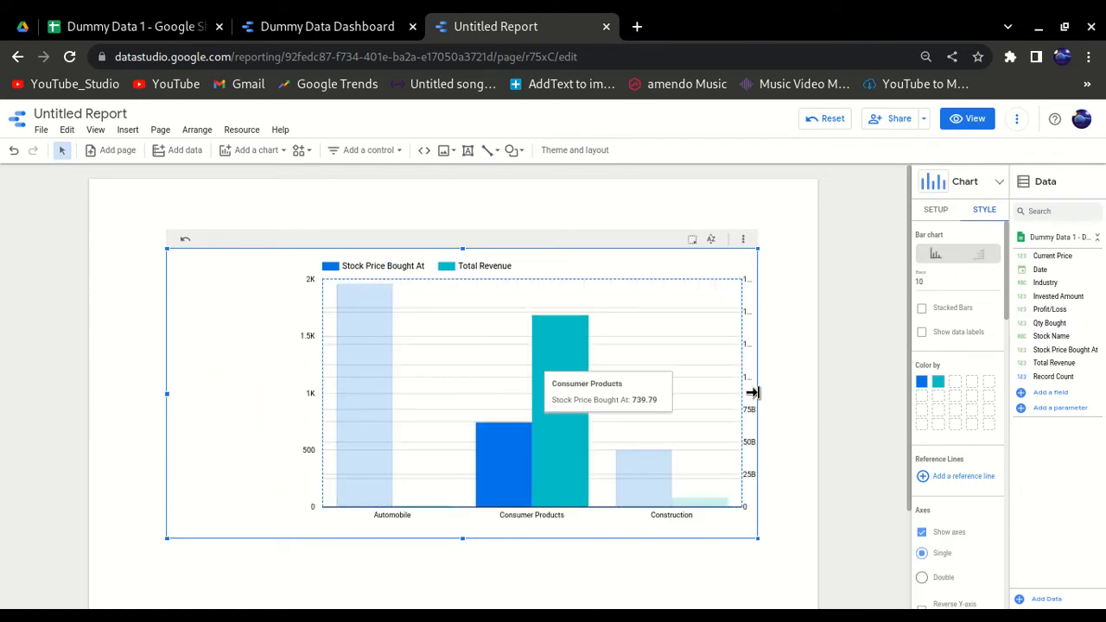
{"action": "left_click", "coordinate": [373, 372]}
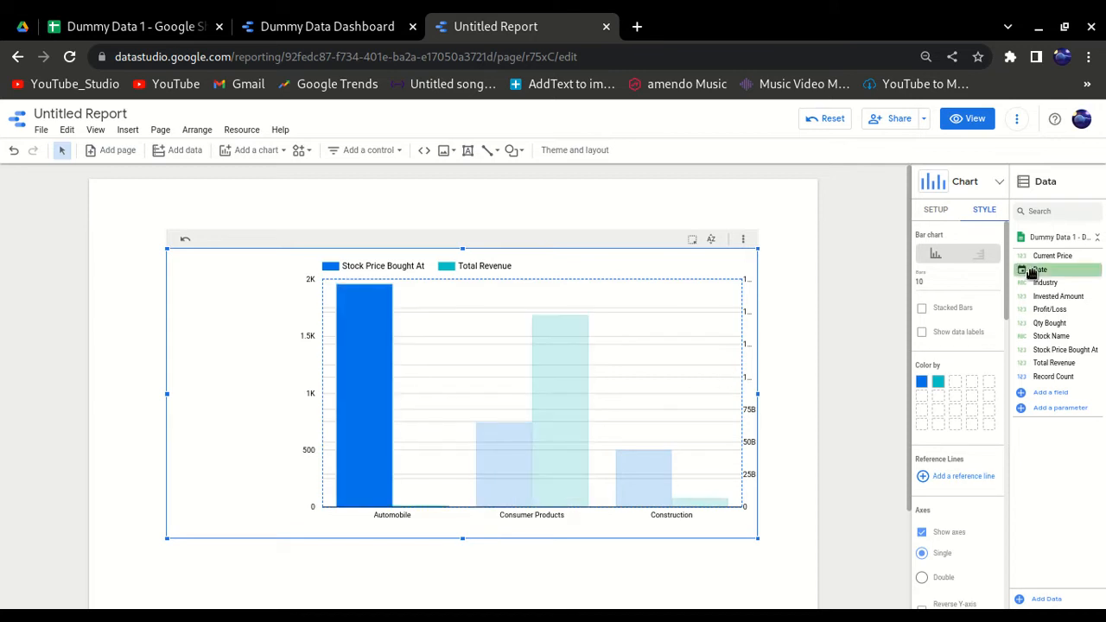
- Show data labels on the columns and try out stacked bars, keeping the columns unstacked
{"action": "left_click", "coordinate": [923, 335]}
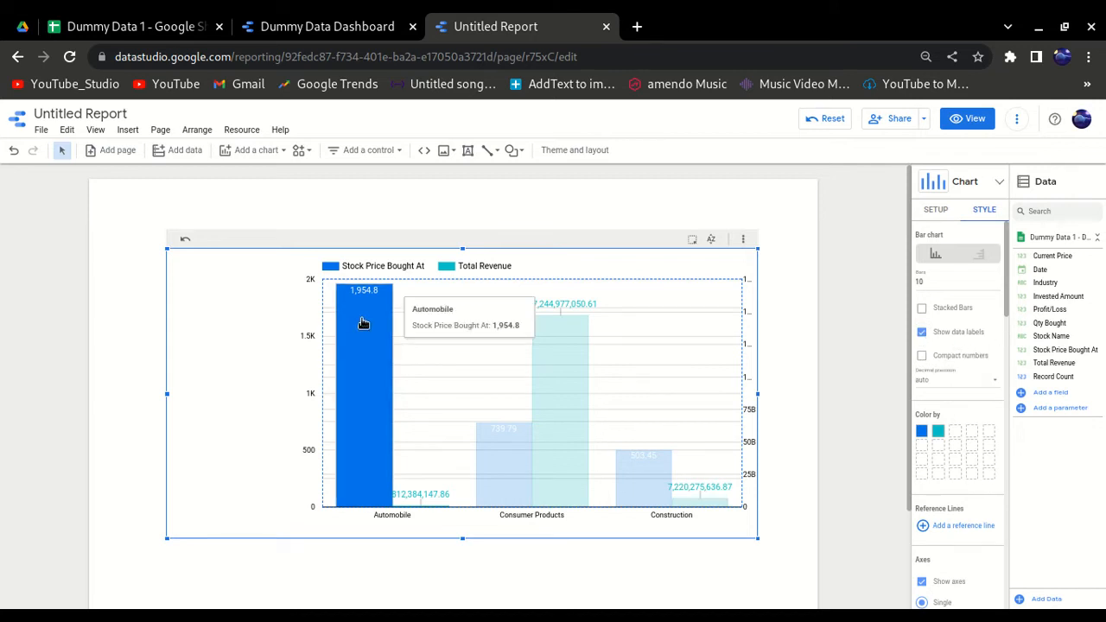
{"action": "left_click", "coordinate": [921, 309]}
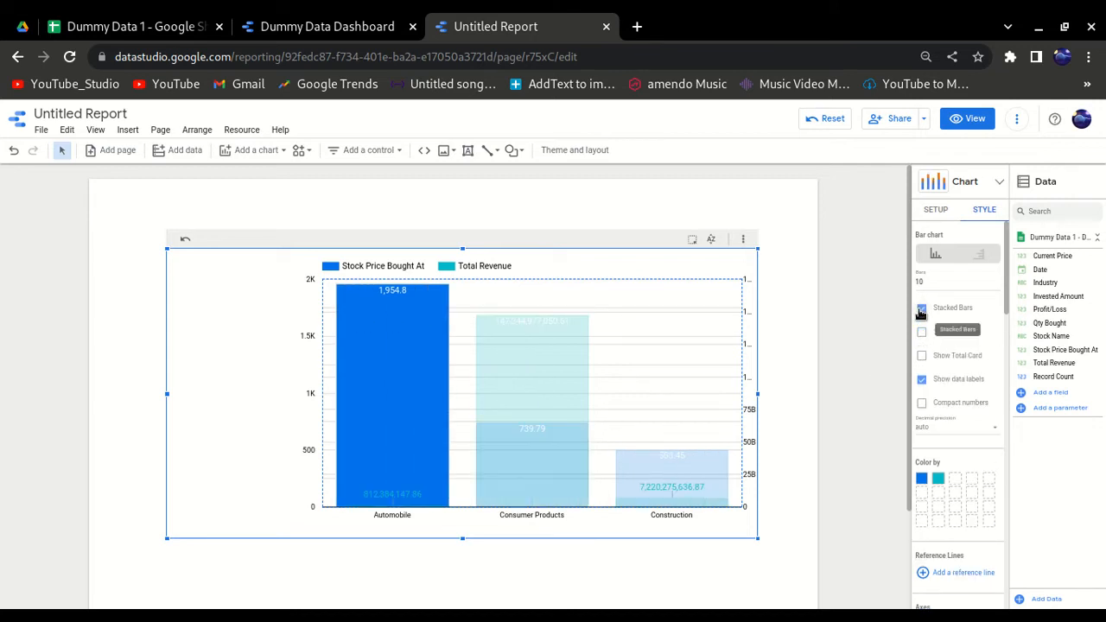
{"action": "left_click", "coordinate": [921, 309]}
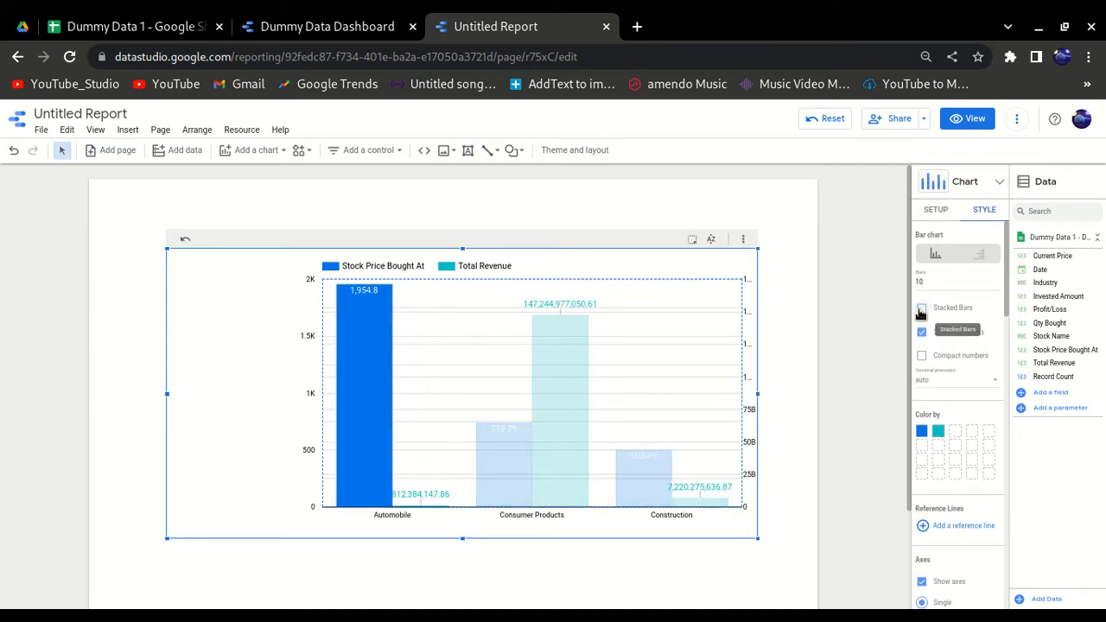
- Try compact numbers for the data labels and turn the option off again
{"action": "left_click", "coordinate": [922, 356]}
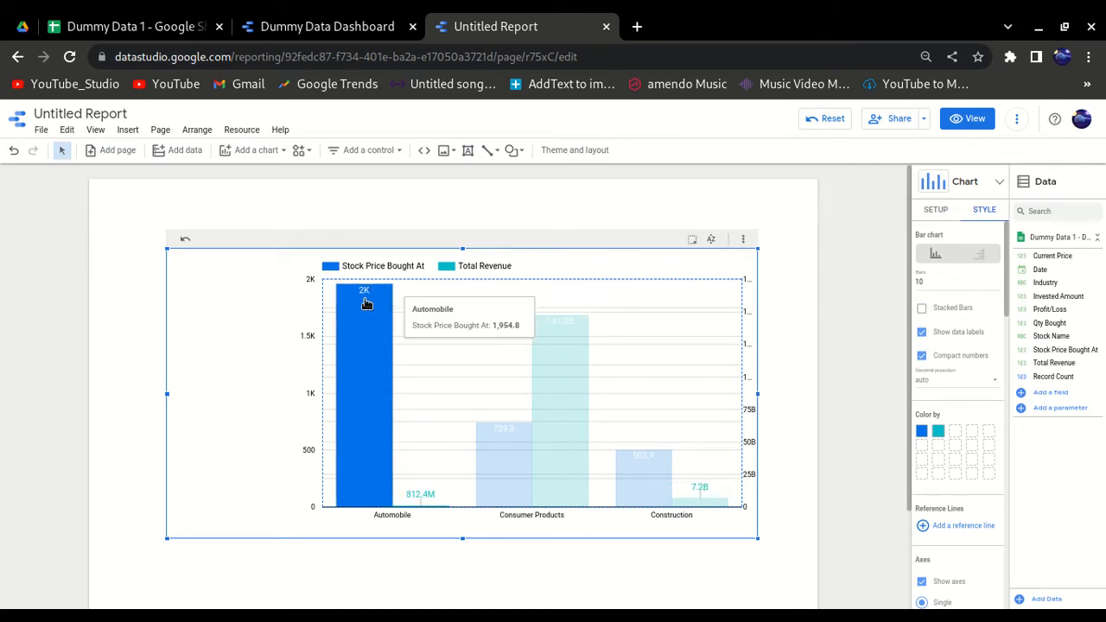
{"action": "left_click", "coordinate": [942, 382]}
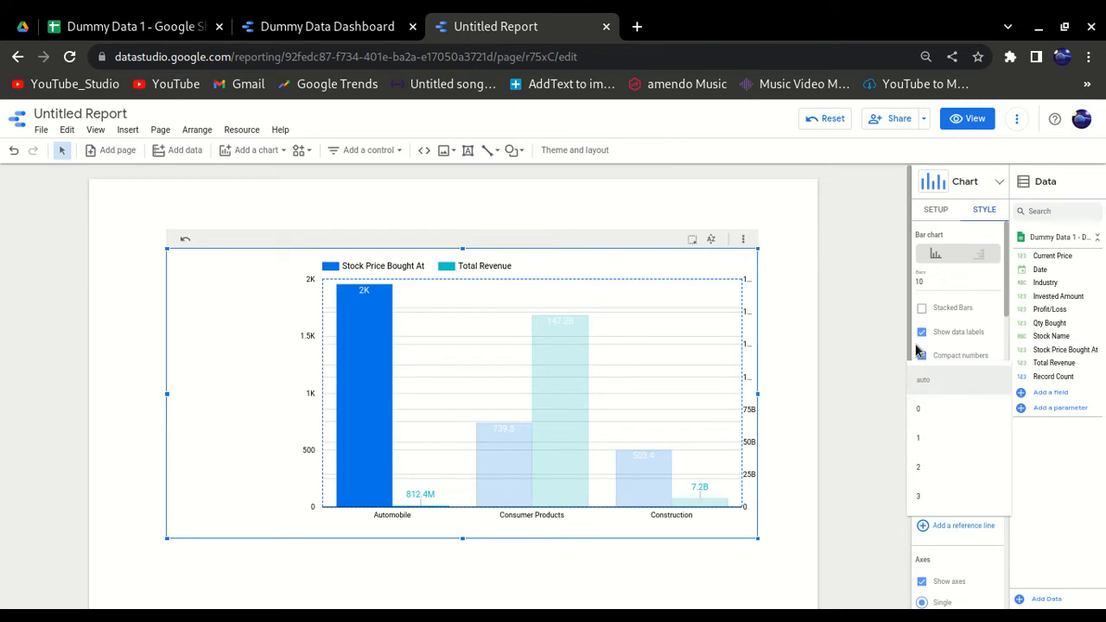
{"action": "left_click", "coordinate": [922, 363]}
{"action": "left_click", "coordinate": [922, 356]}
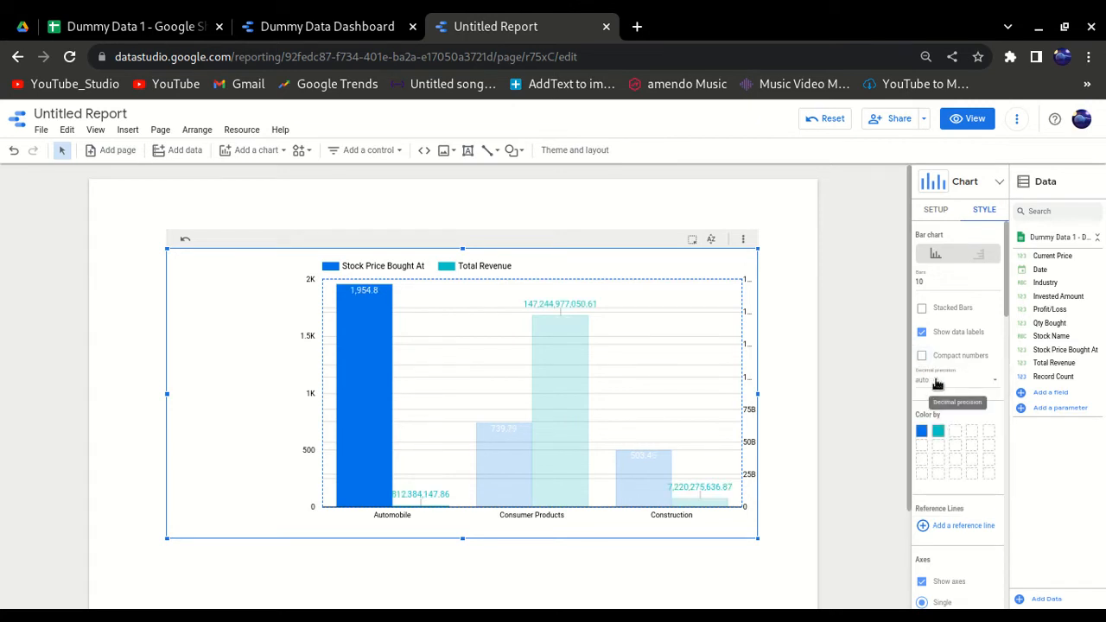
- Compare data label decimal precisions of 0 and 1, and leave the precision at 0
{"action": "left_click", "coordinate": [940, 384]}
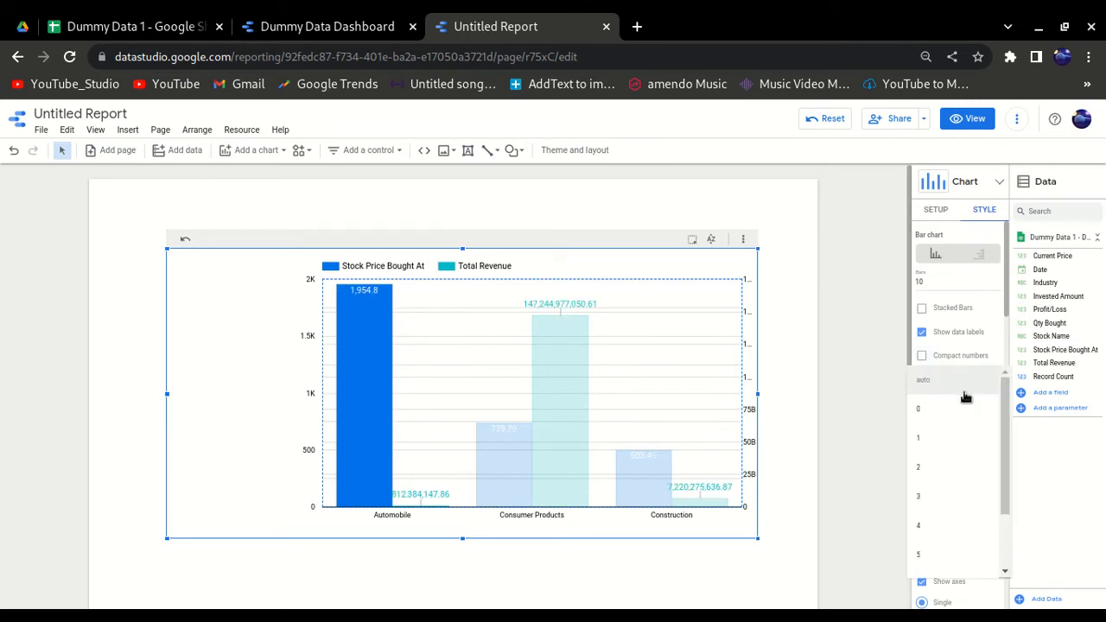
{"action": "left_click", "coordinate": [940, 412]}
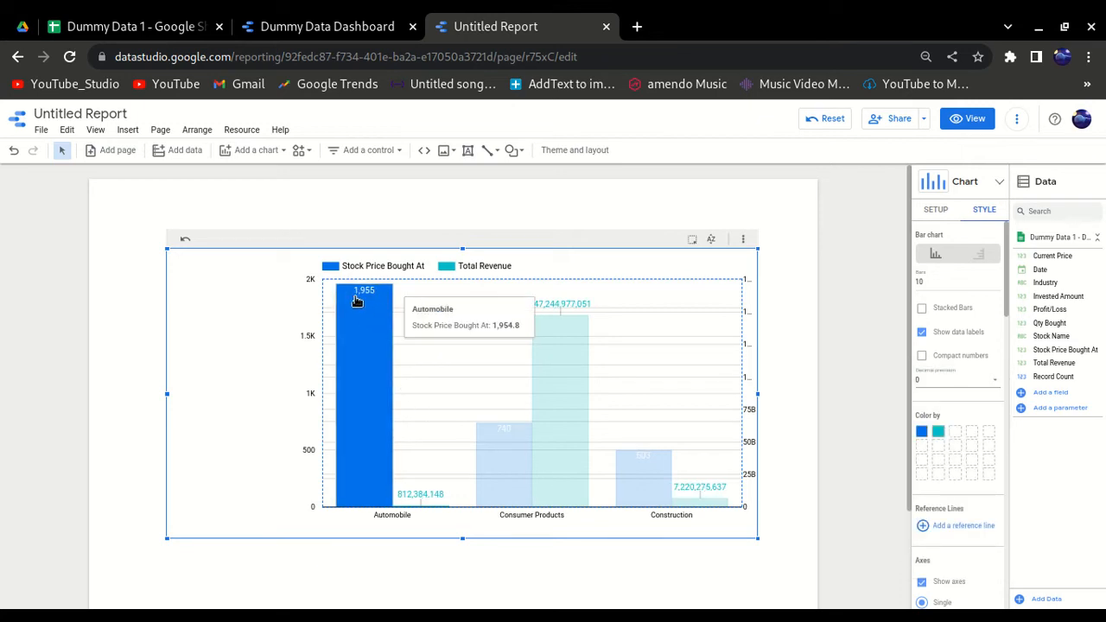
{"action": "left_click", "coordinate": [935, 385]}
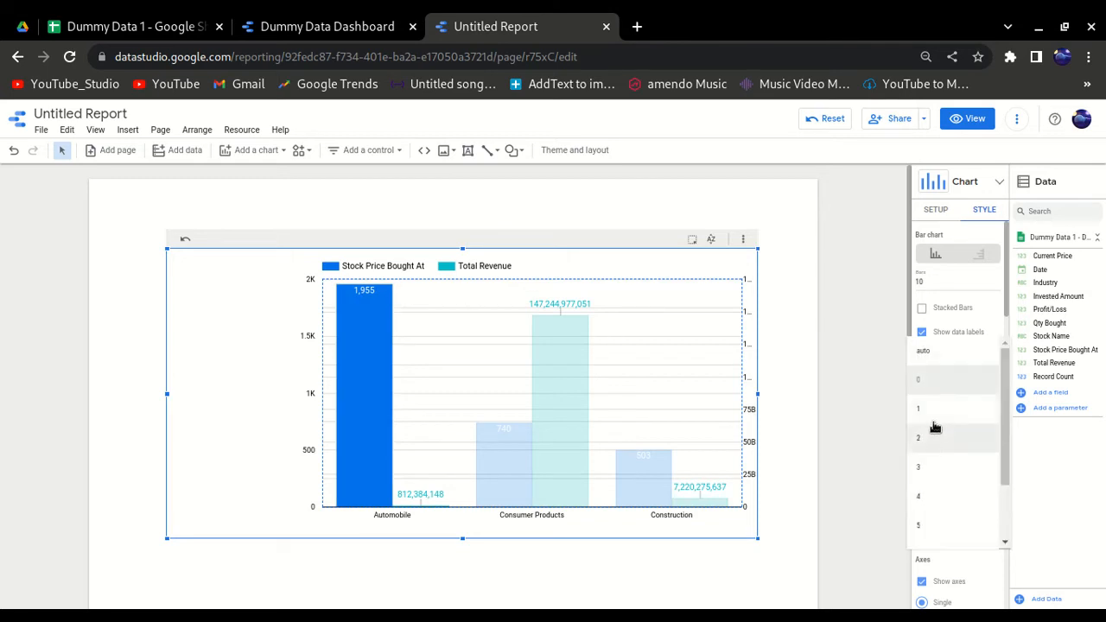
{"action": "left_click", "coordinate": [938, 411]}
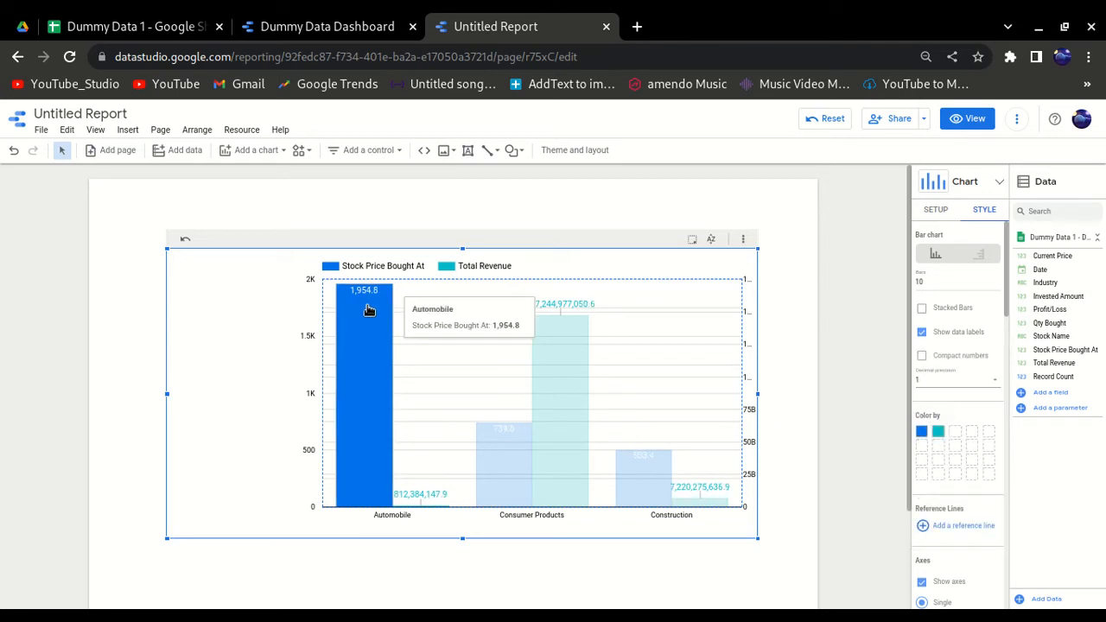
{"action": "left_click", "coordinate": [961, 385]}
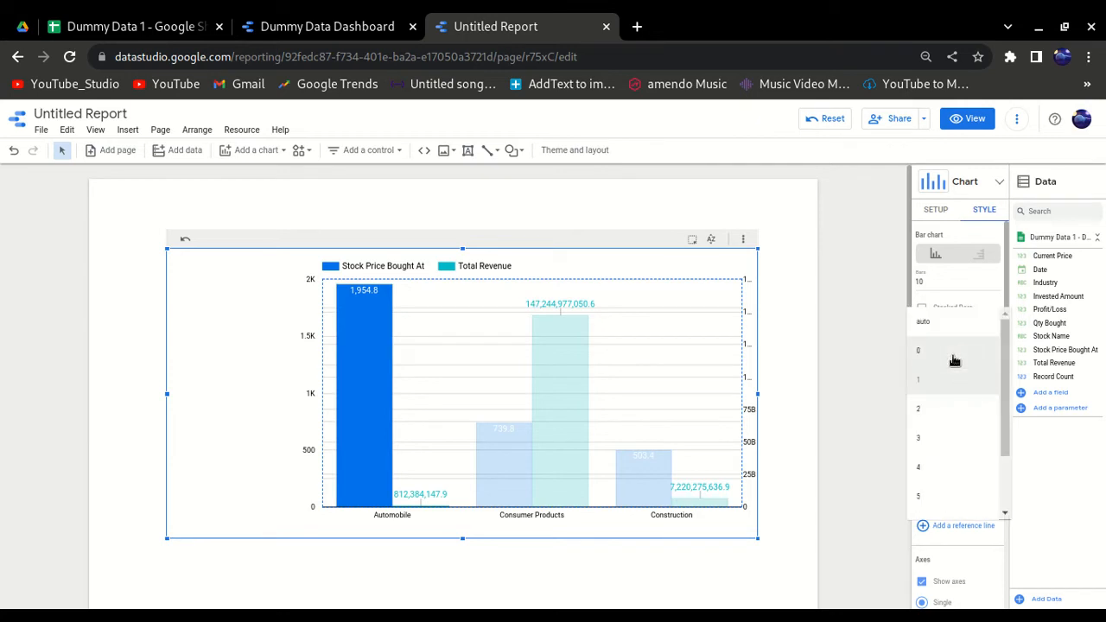
{"action": "left_click", "coordinate": [954, 354]}
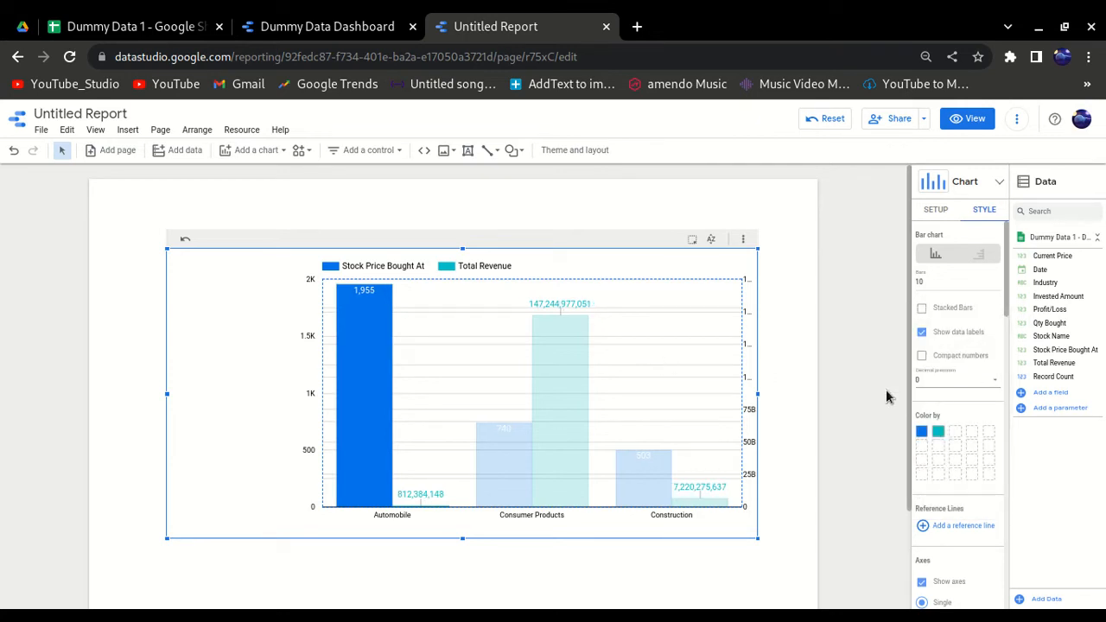
- Recolor the Stock Price Bought At series light yellow and the Total Revenue series light purple
{"action": "scroll", "coordinate": [880, 414], "scroll_direction": "down", "scroll_amount": 1}
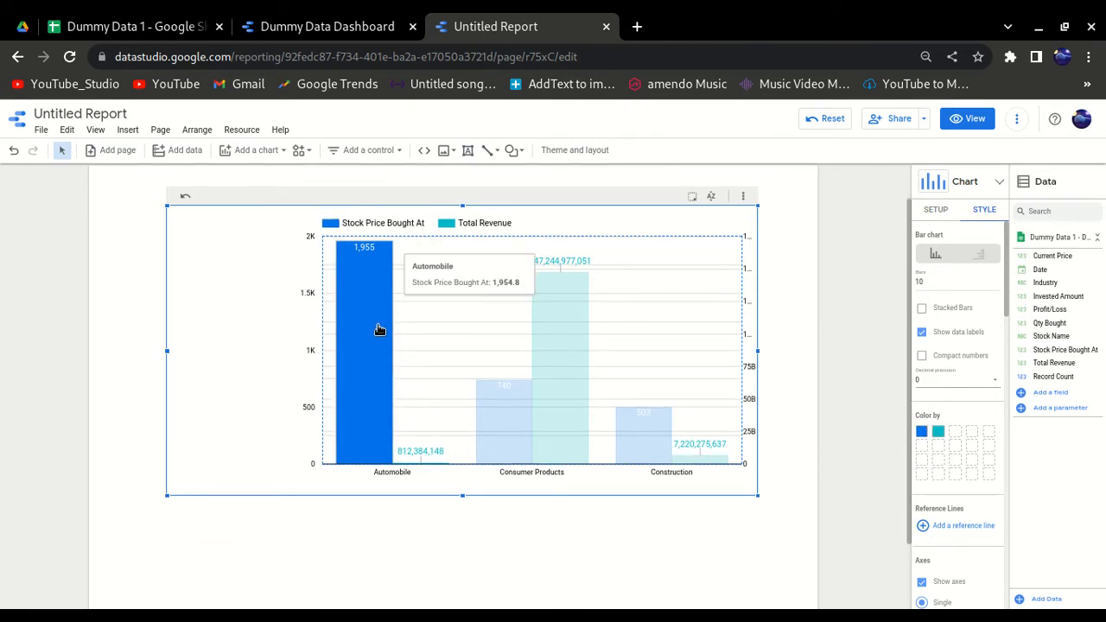
{"action": "left_click", "coordinate": [925, 434]}
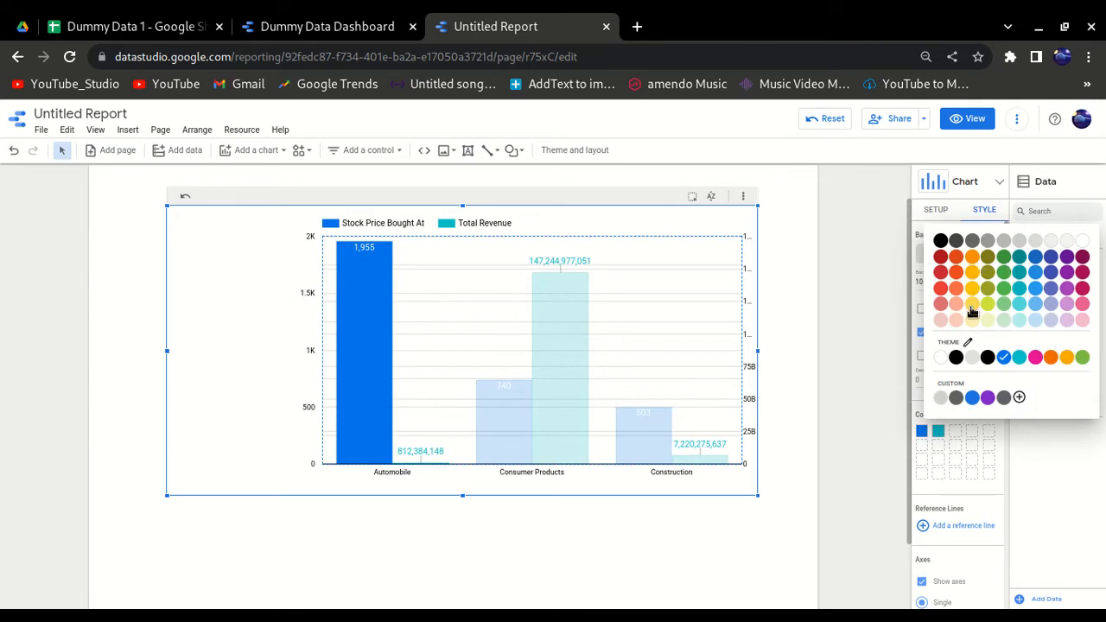
{"action": "left_click", "coordinate": [972, 308]}
{"action": "left_click", "coordinate": [939, 431]}
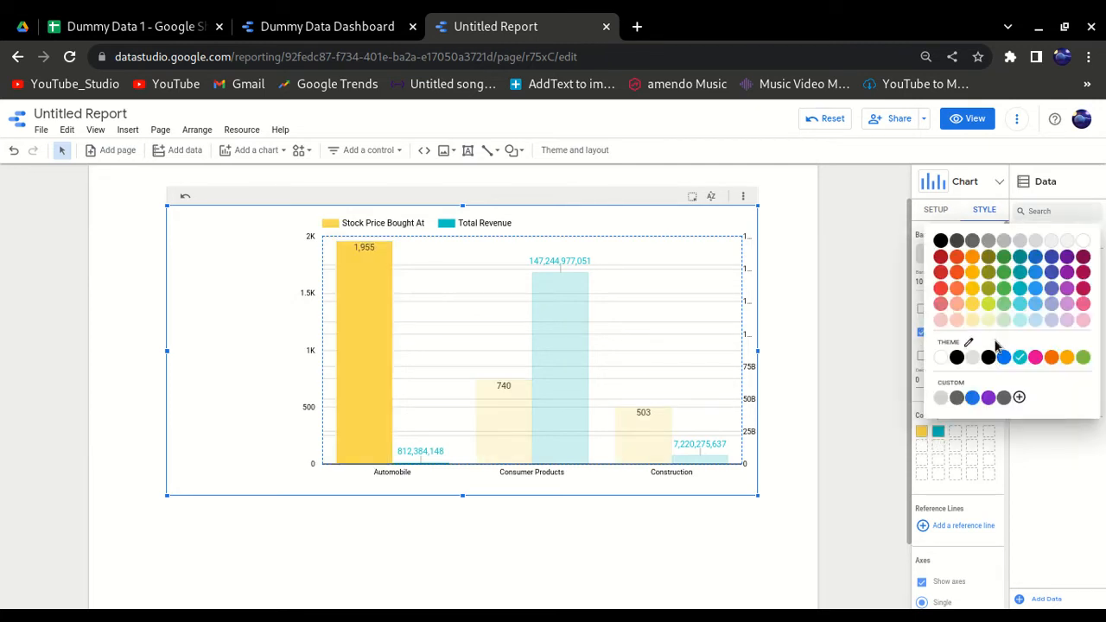
{"action": "left_click", "coordinate": [1067, 303]}
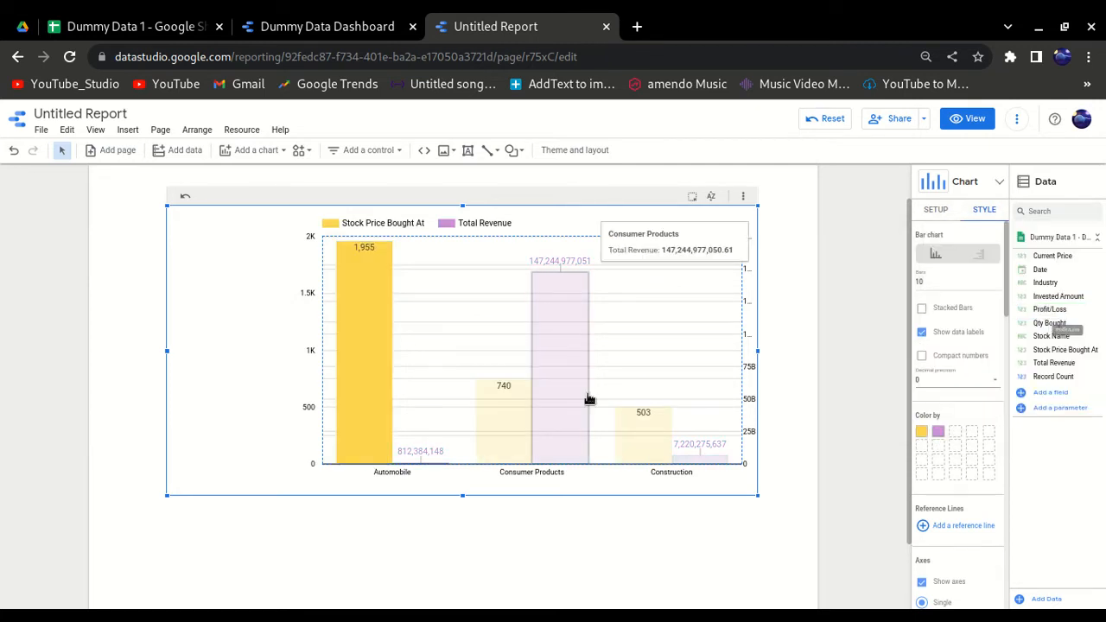
- Recolor the Total Revenue series dark purple and reselect the chart
{"action": "left_click", "coordinate": [939, 431]}
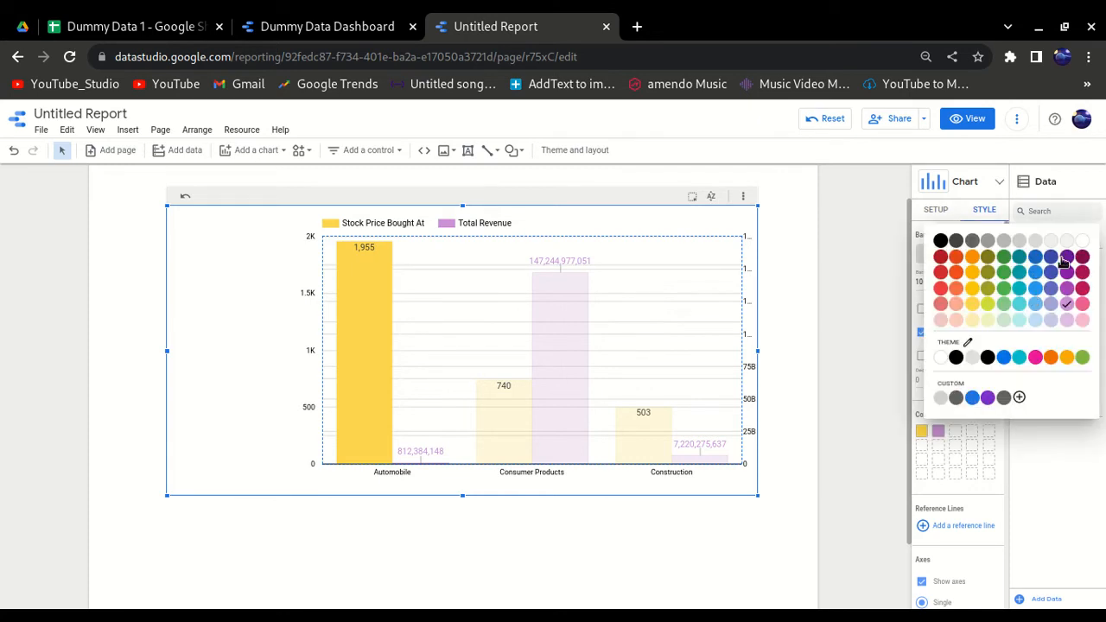
{"action": "left_click", "coordinate": [1067, 256]}
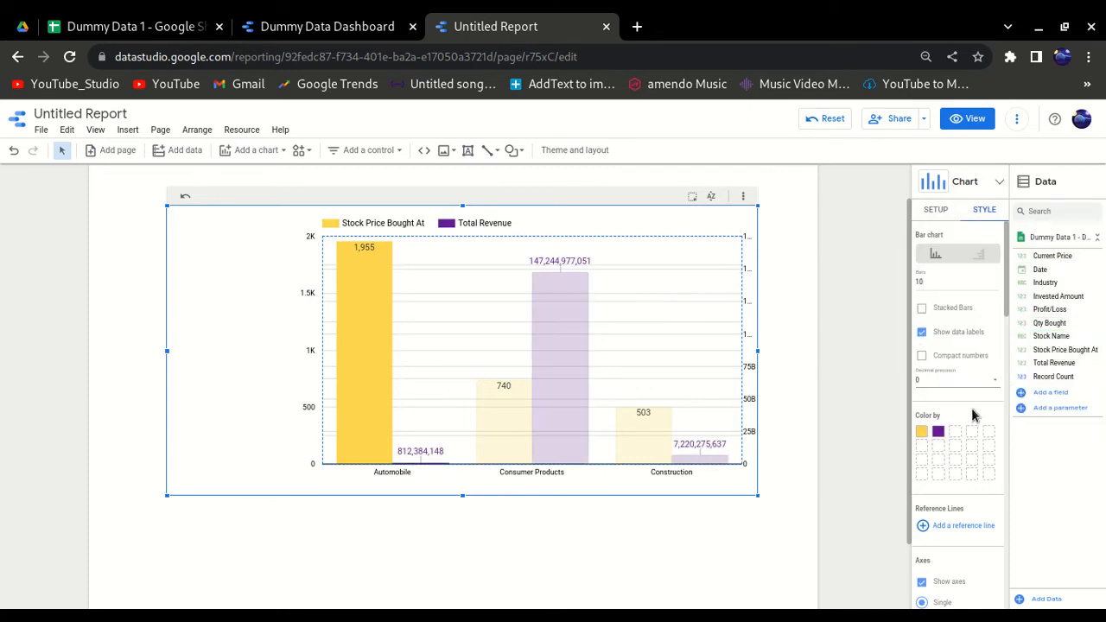
{"action": "left_click", "coordinate": [867, 397]}
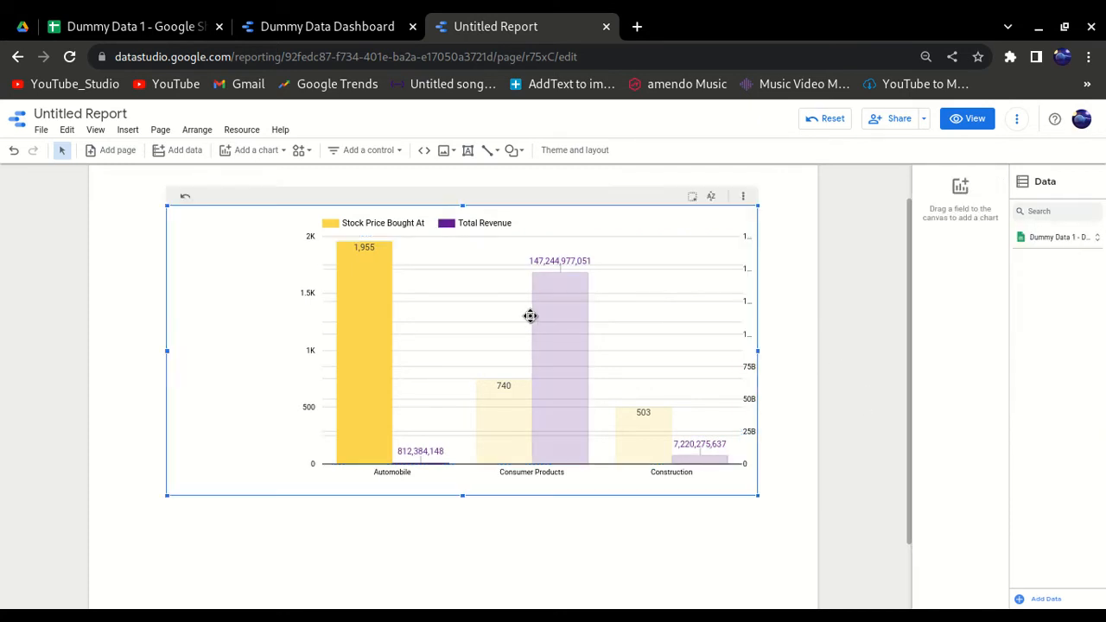
{"action": "left_click", "coordinate": [527, 219]}
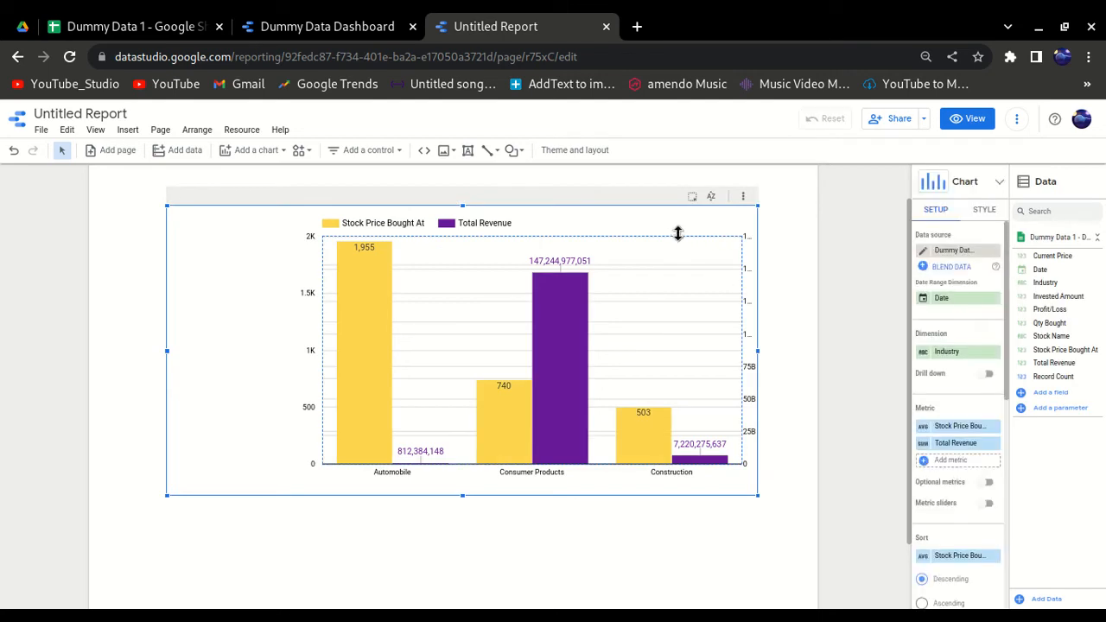
- Add a constant-value reference line to the chart at 1500 on the left Y-axis
{"action": "left_click", "coordinate": [985, 210]}
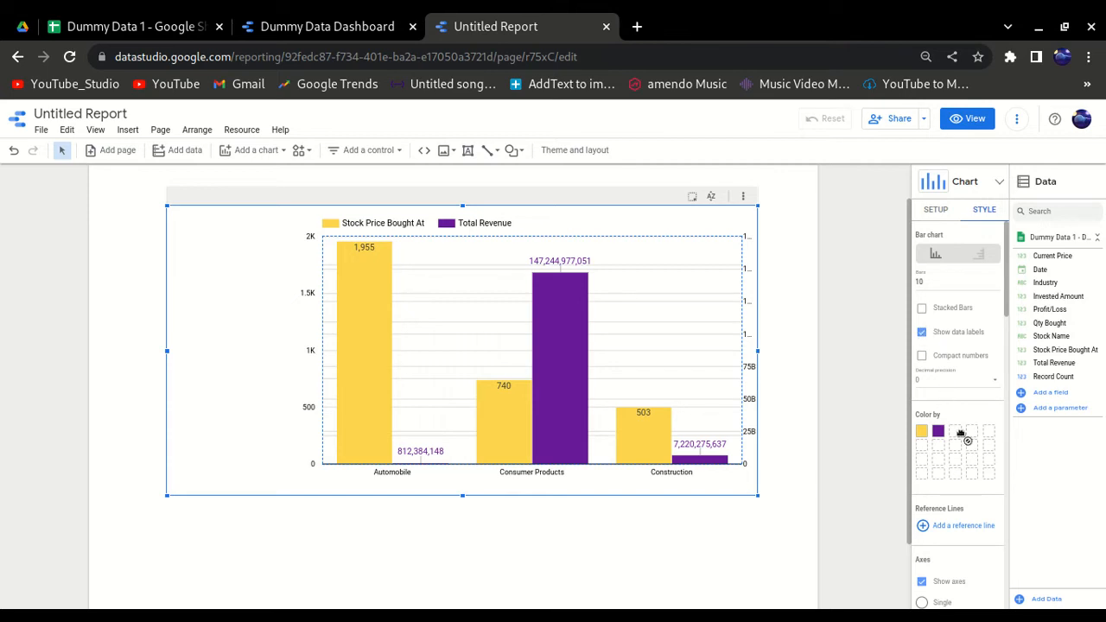
{"action": "scroll", "coordinate": [959, 424], "scroll_direction": "down", "scroll_amount": 3}
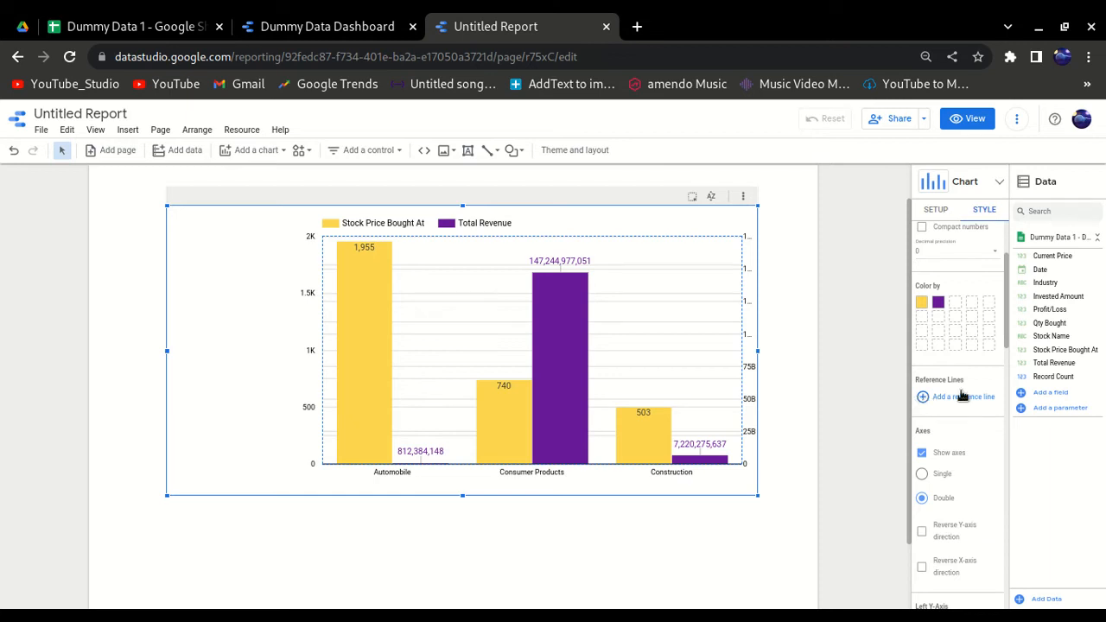
{"action": "left_click", "coordinate": [961, 398]}
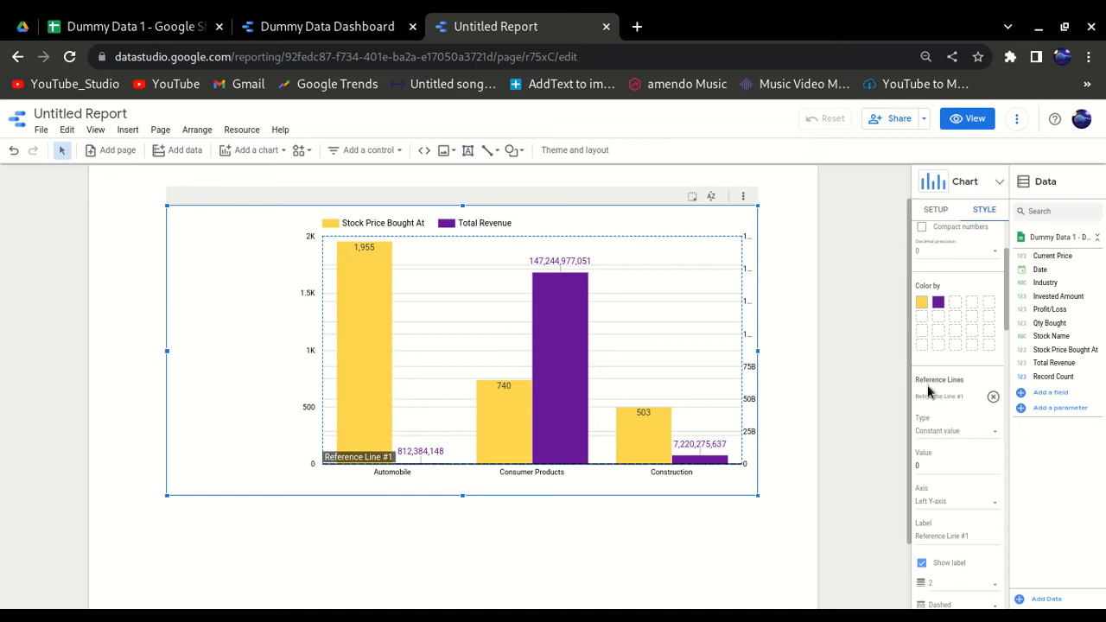
{"action": "left_click", "coordinate": [958, 436]}
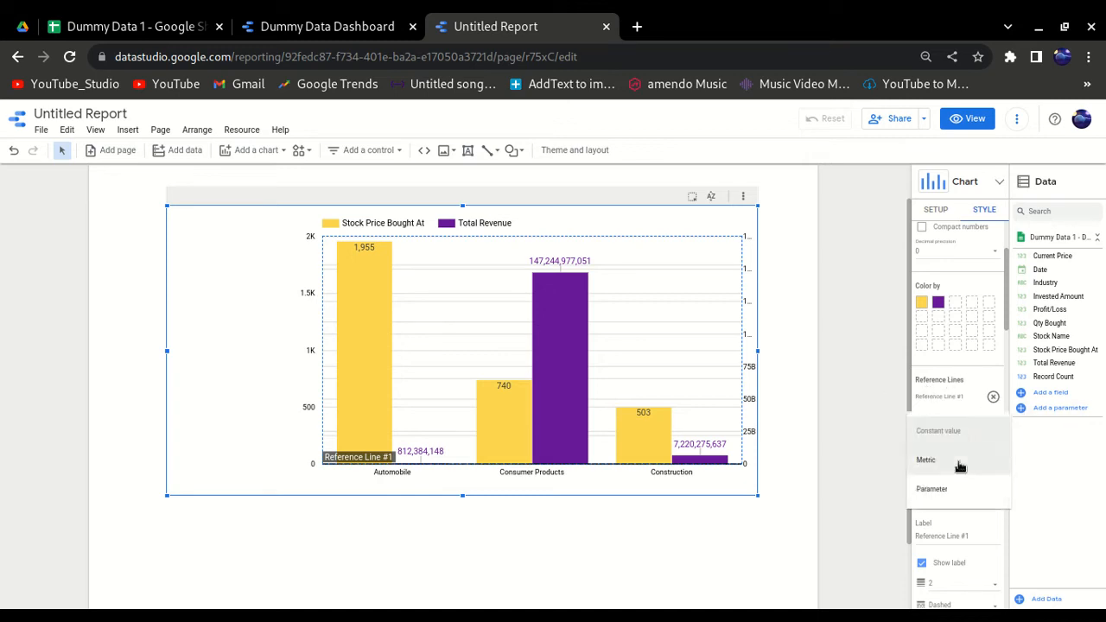
{"action": "left_click", "coordinate": [951, 432]}
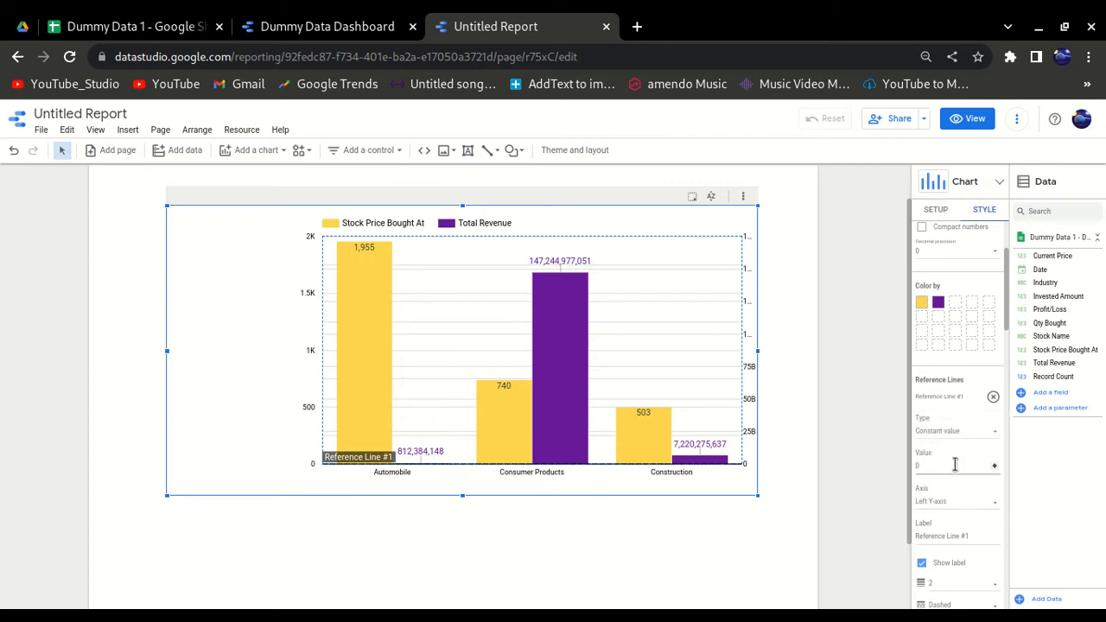
{"action": "type", "text": "15"}
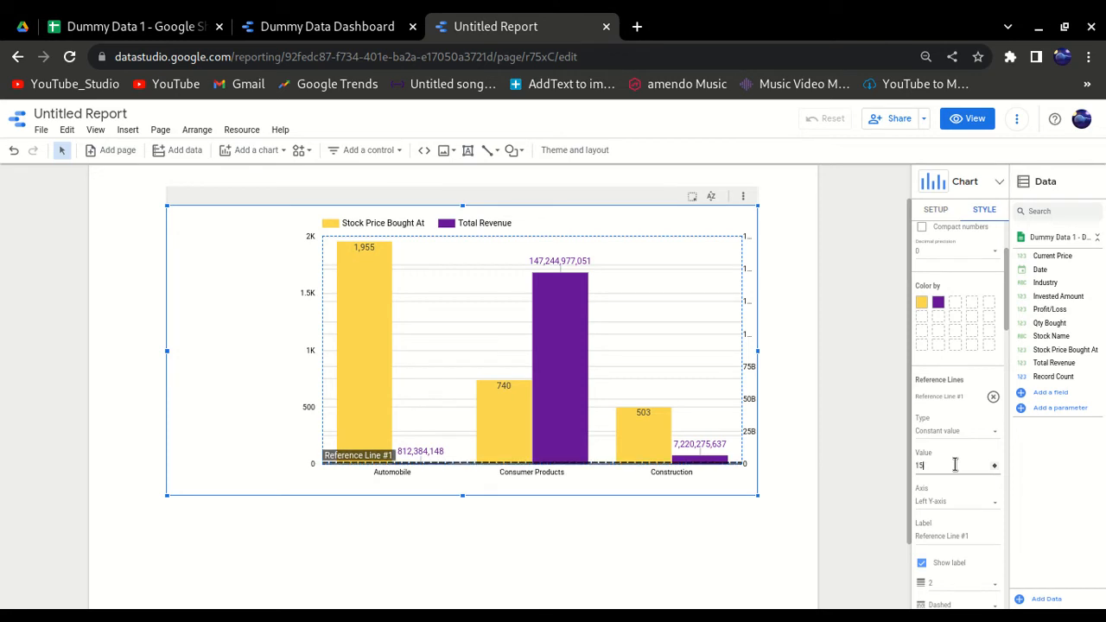
{"action": "type", "text": "00"}
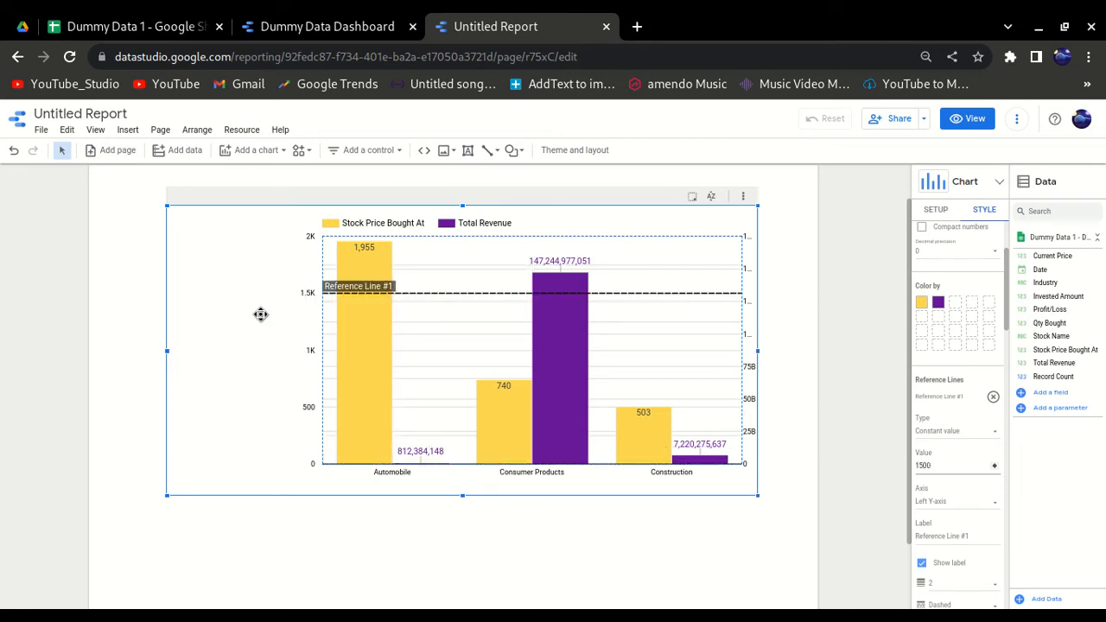
- Try a reference line value of 2000, and set it to 1800
{"action": "left_click_drag", "start_coordinate": [942, 465], "coordinate": [899, 470]}
{"action": "type", "text": "200"}
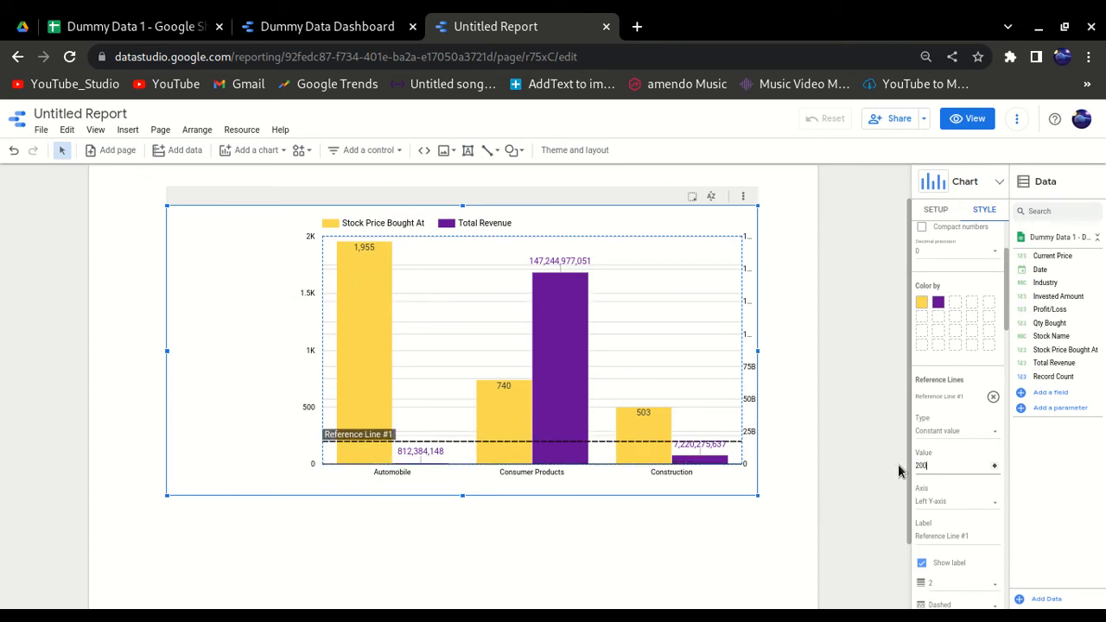
{"action": "type", "text": "0"}
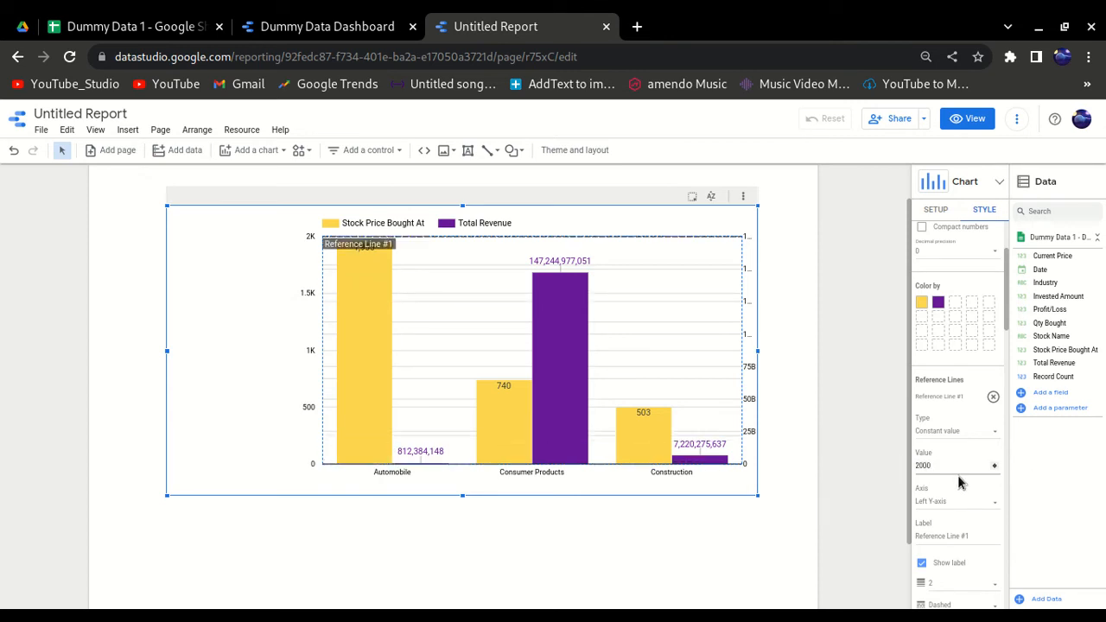
{"action": "left_click_drag", "start_coordinate": [948, 467], "coordinate": [876, 470]}
{"action": "type", "text": "1800"}
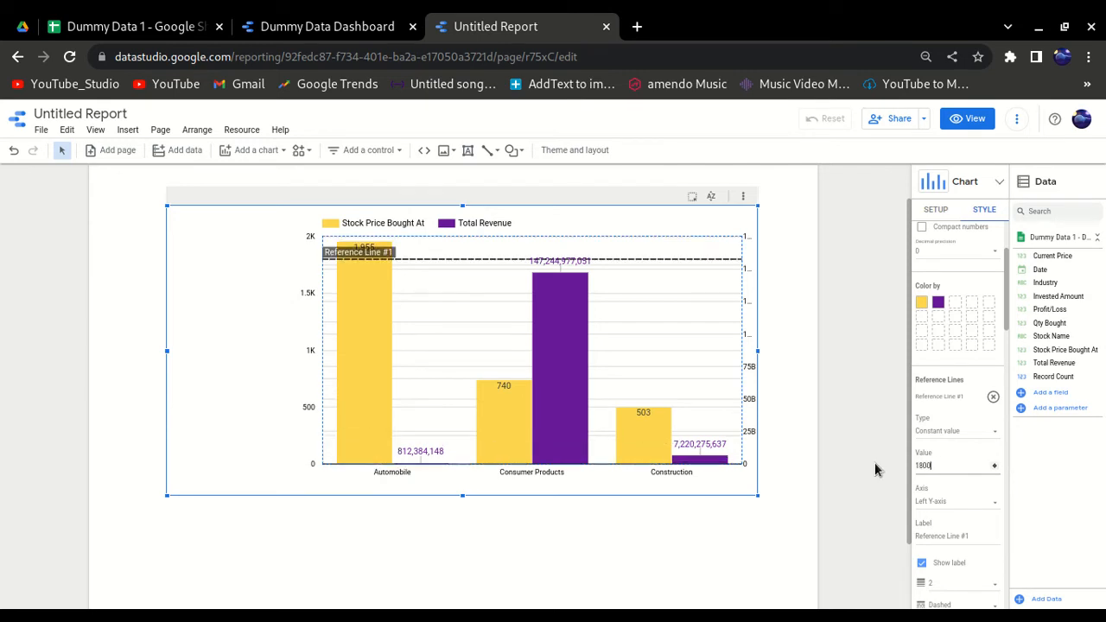
{"action": "left_click", "coordinate": [875, 469]}
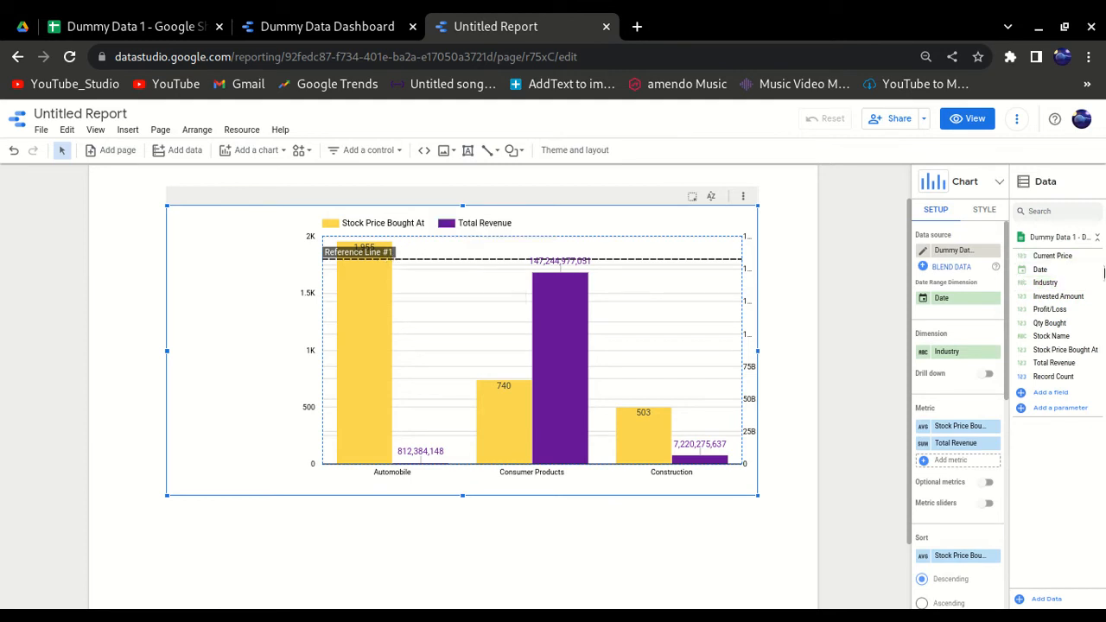
- Toggle the reference line's label off and on for comparison, and leave it hidden
{"action": "left_click", "coordinate": [988, 211]}
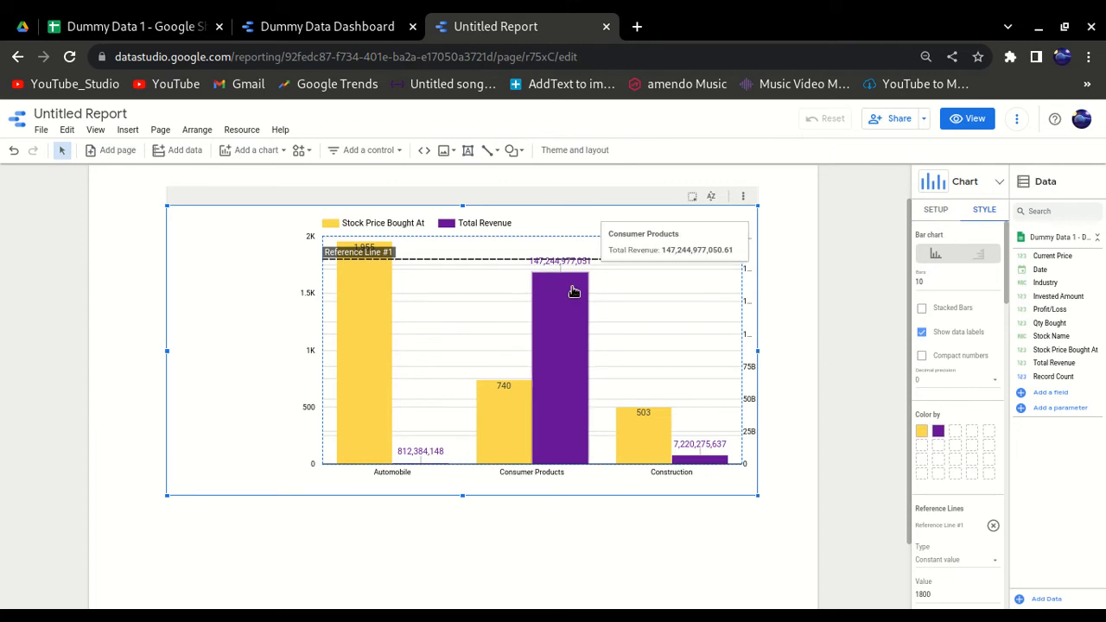
{"action": "scroll", "coordinate": [972, 428], "scroll_direction": "down", "scroll_amount": 2}
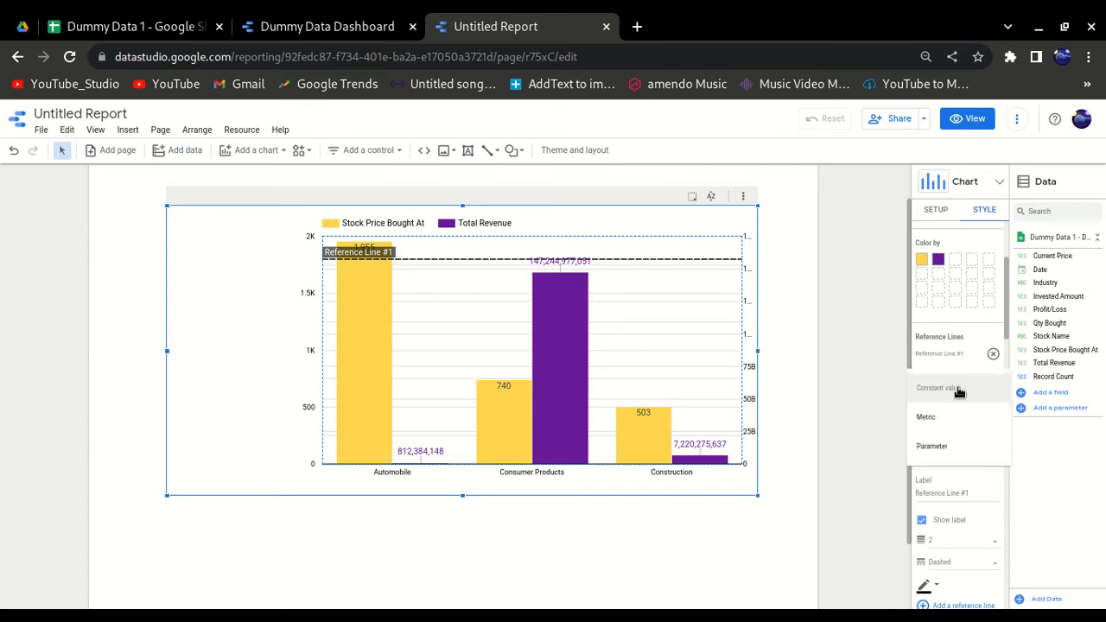
{"action": "scroll", "coordinate": [953, 482], "scroll_direction": "down", "scroll_amount": 1}
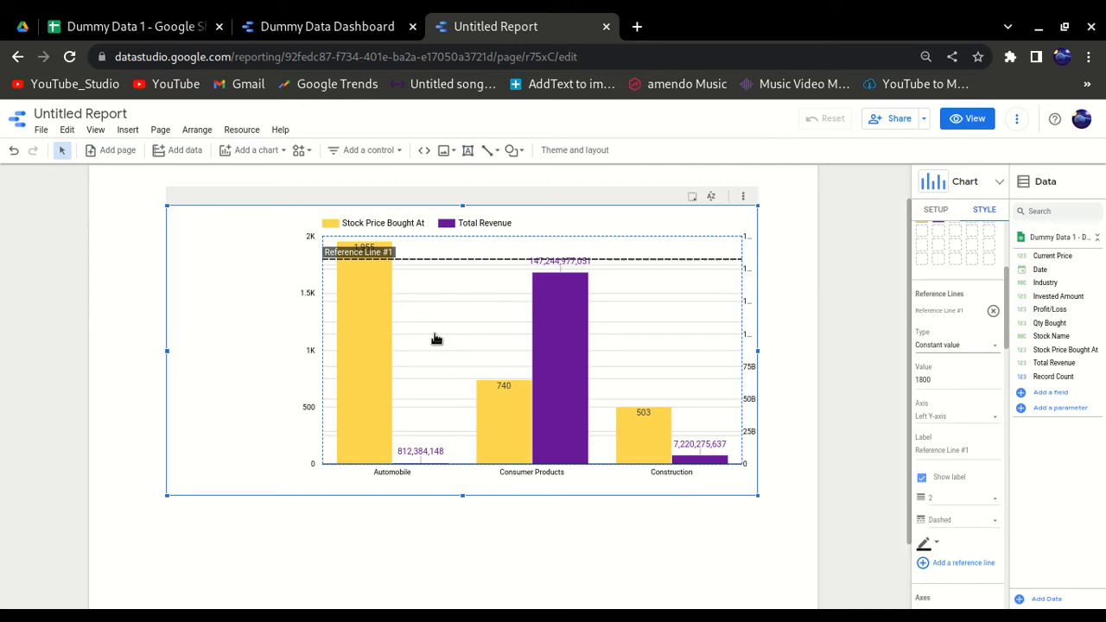
{"action": "scroll", "coordinate": [969, 447], "scroll_direction": "down", "scroll_amount": 2}
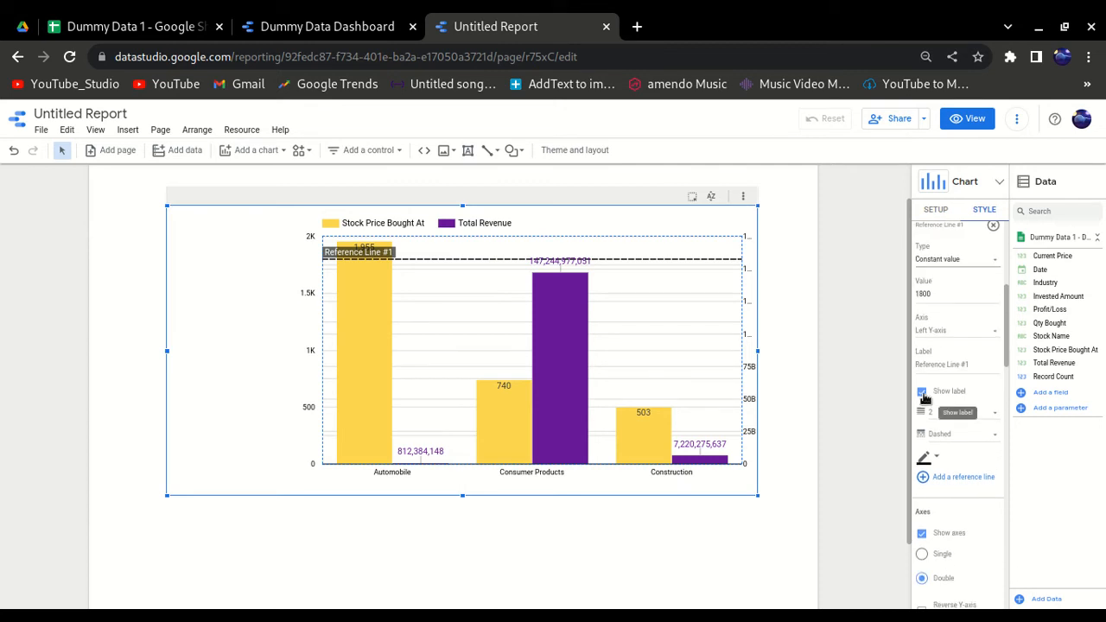
{"action": "left_click", "coordinate": [923, 393]}
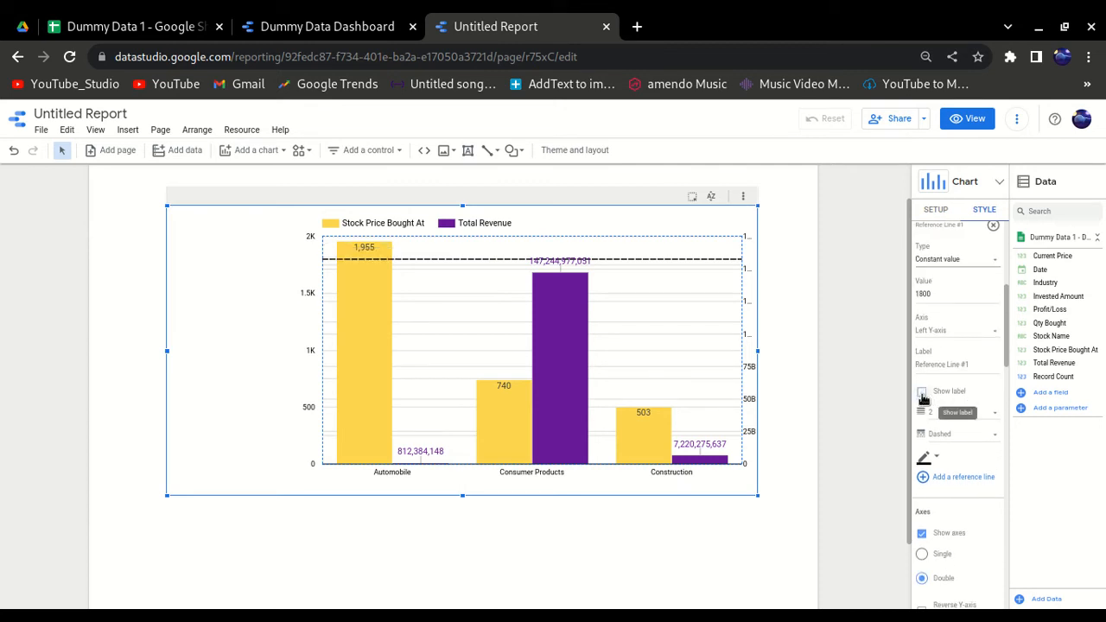
{"action": "left_click", "coordinate": [922, 393]}
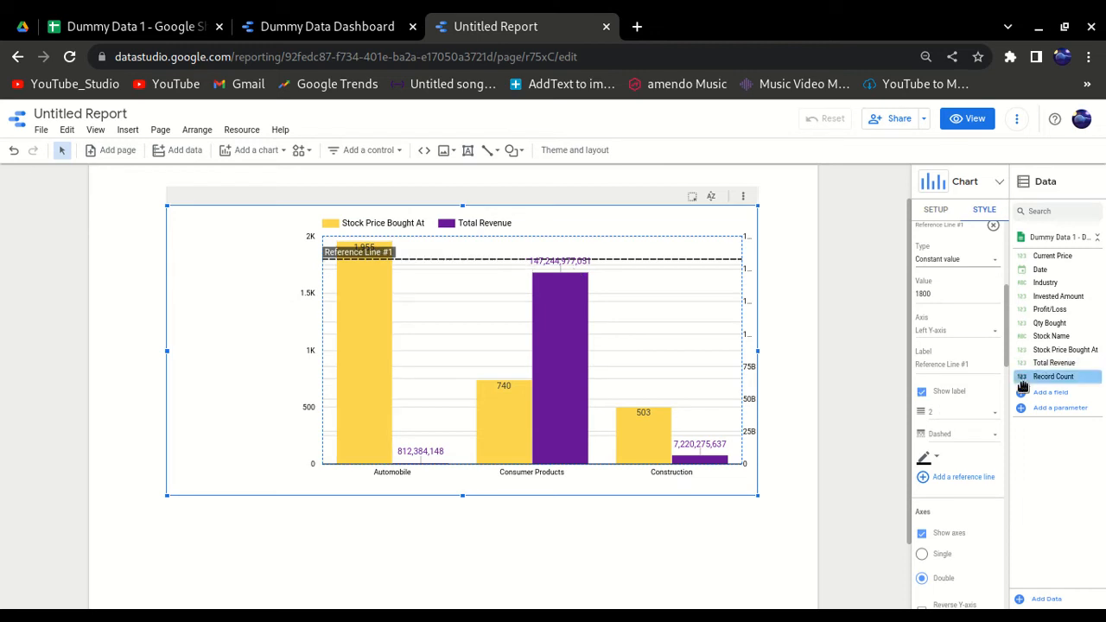
{"action": "left_click", "coordinate": [922, 393]}
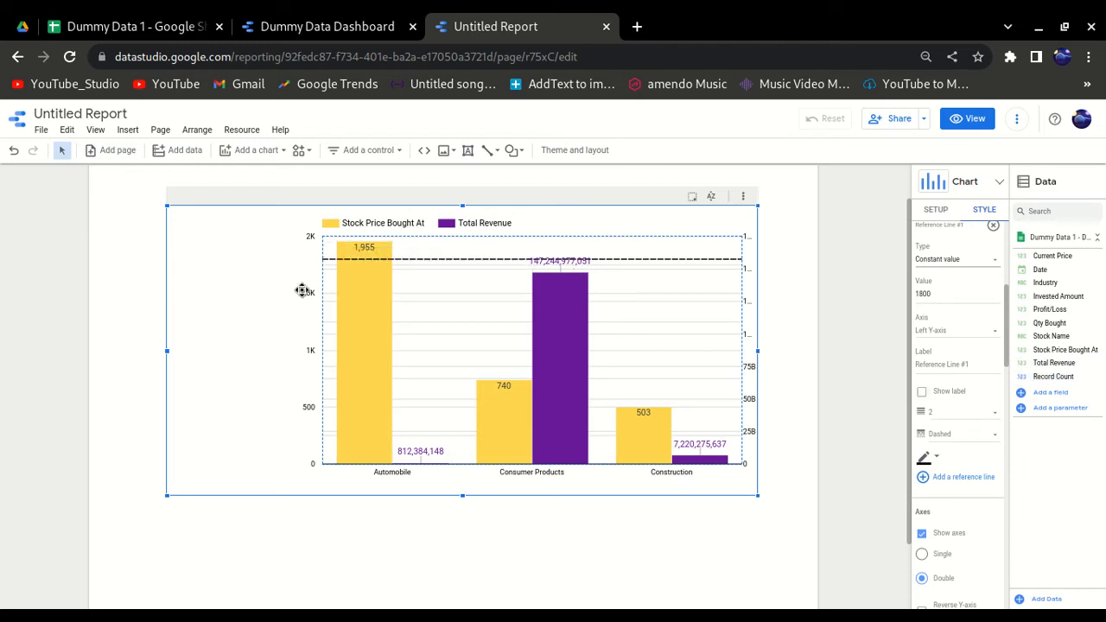
- Try a single axis for both series and switch back to double axes
{"action": "scroll", "coordinate": [962, 432], "scroll_direction": "down", "scroll_amount": 1}
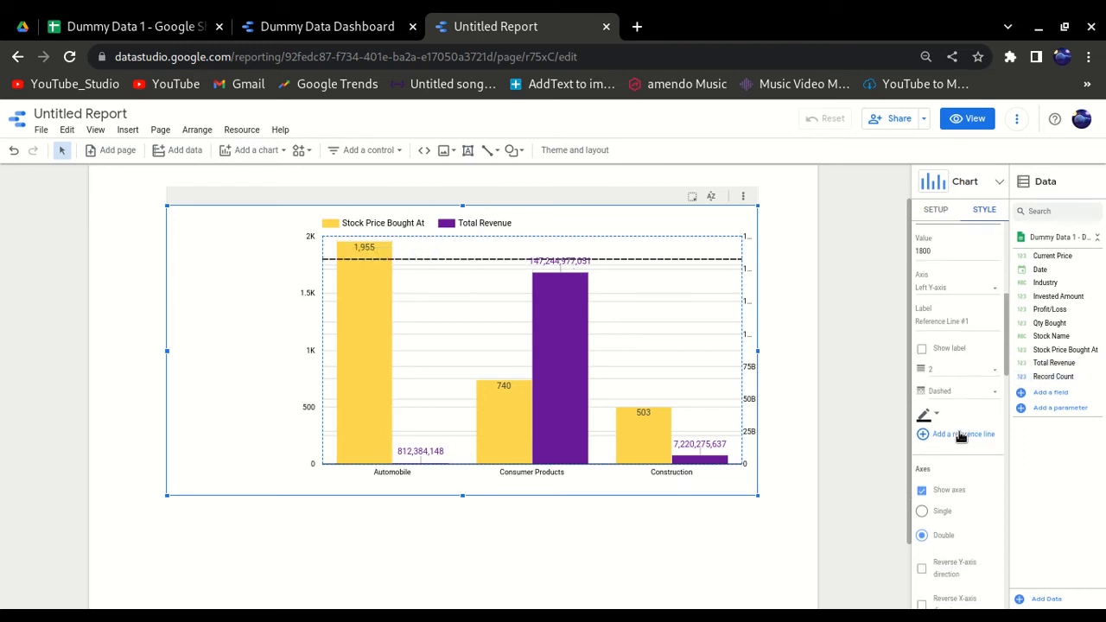
{"action": "scroll", "coordinate": [961, 437], "scroll_direction": "down", "scroll_amount": 2}
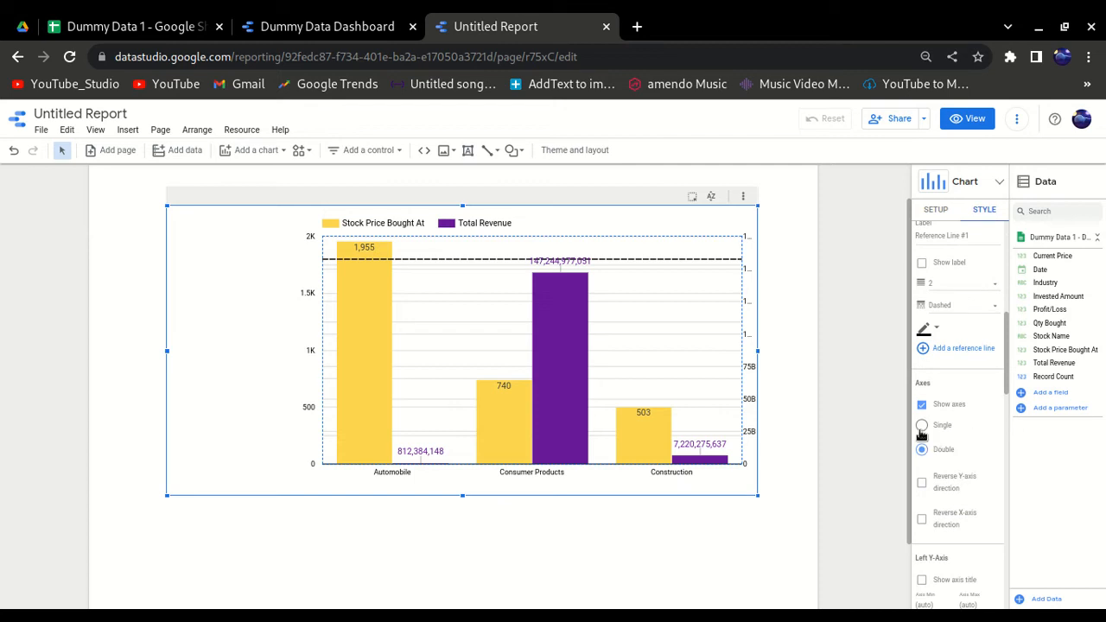
{"action": "left_click", "coordinate": [923, 426]}
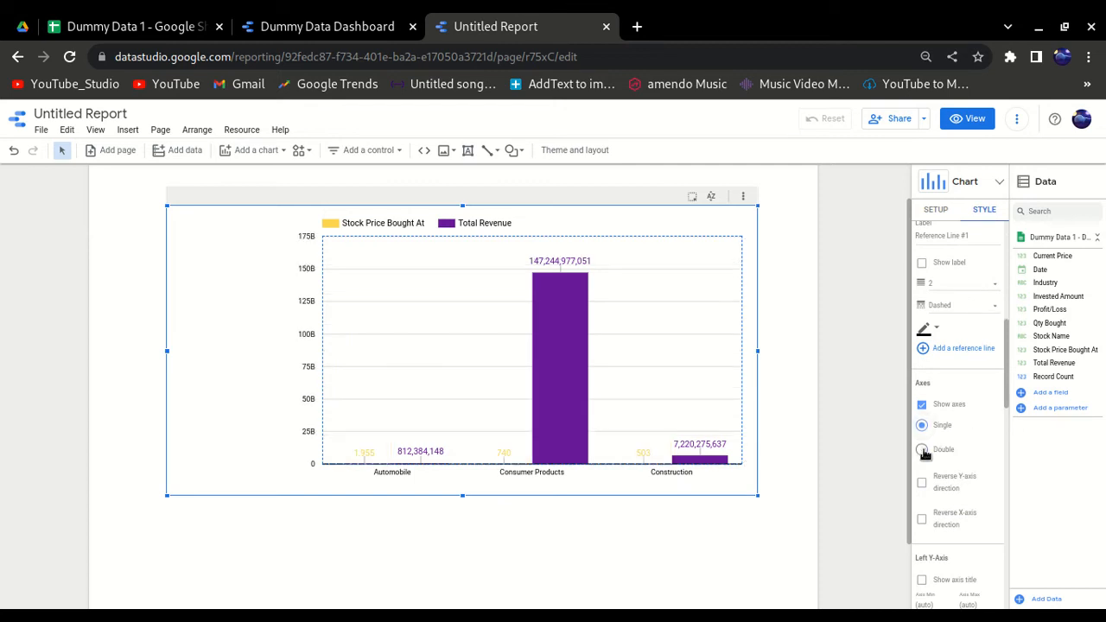
{"action": "left_click", "coordinate": [923, 449]}
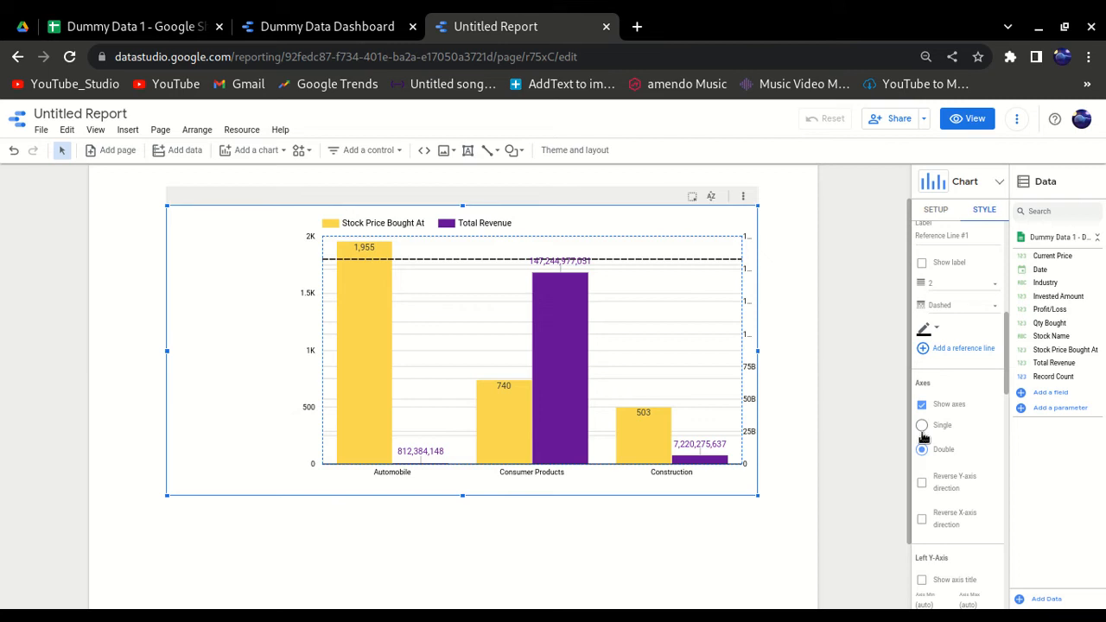
- Show the axis titles on both the left and right Y-axes
{"action": "scroll", "coordinate": [956, 417], "scroll_direction": "down", "scroll_amount": 1}
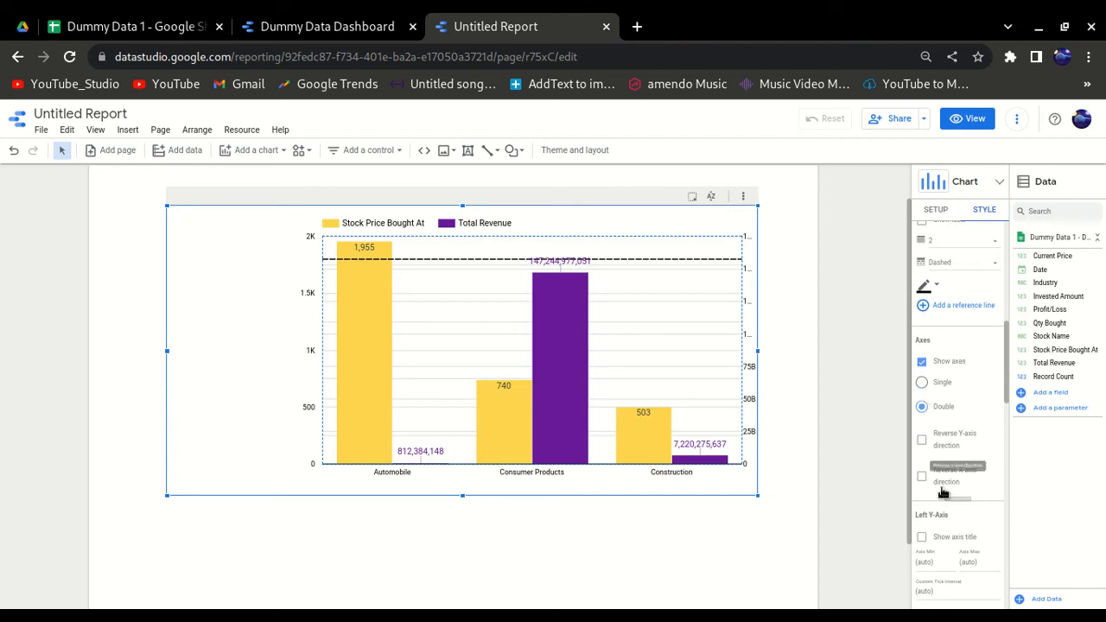
{"action": "scroll", "coordinate": [955, 355], "scroll_direction": "down", "scroll_amount": 2}
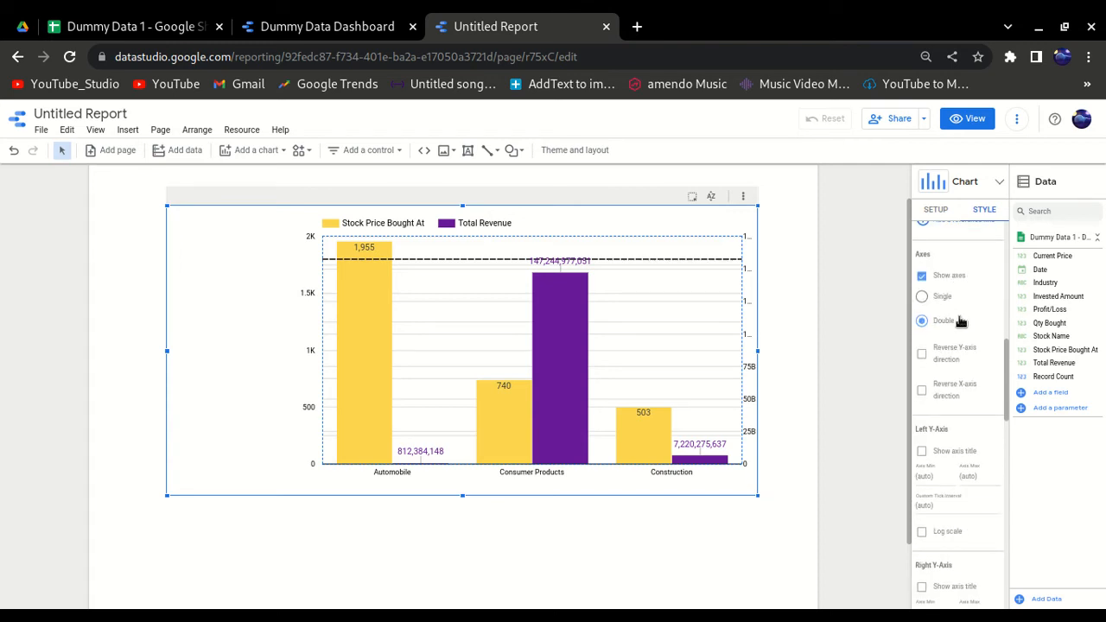
{"action": "scroll", "coordinate": [962, 337], "scroll_direction": "down", "scroll_amount": 1}
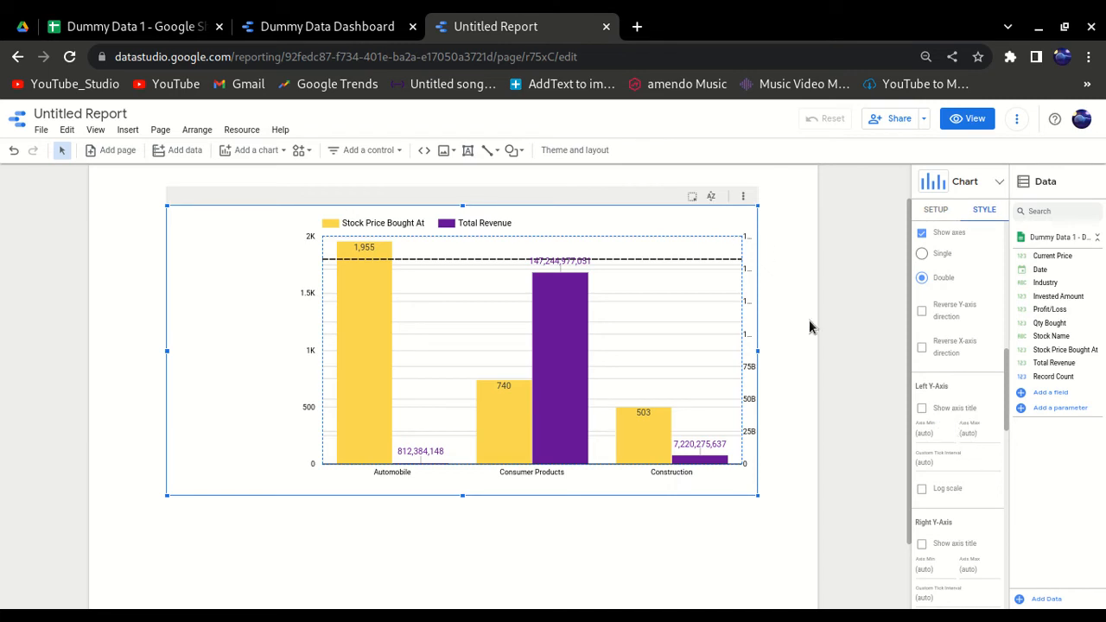
{"action": "scroll", "coordinate": [977, 427], "scroll_direction": "down", "scroll_amount": 2}
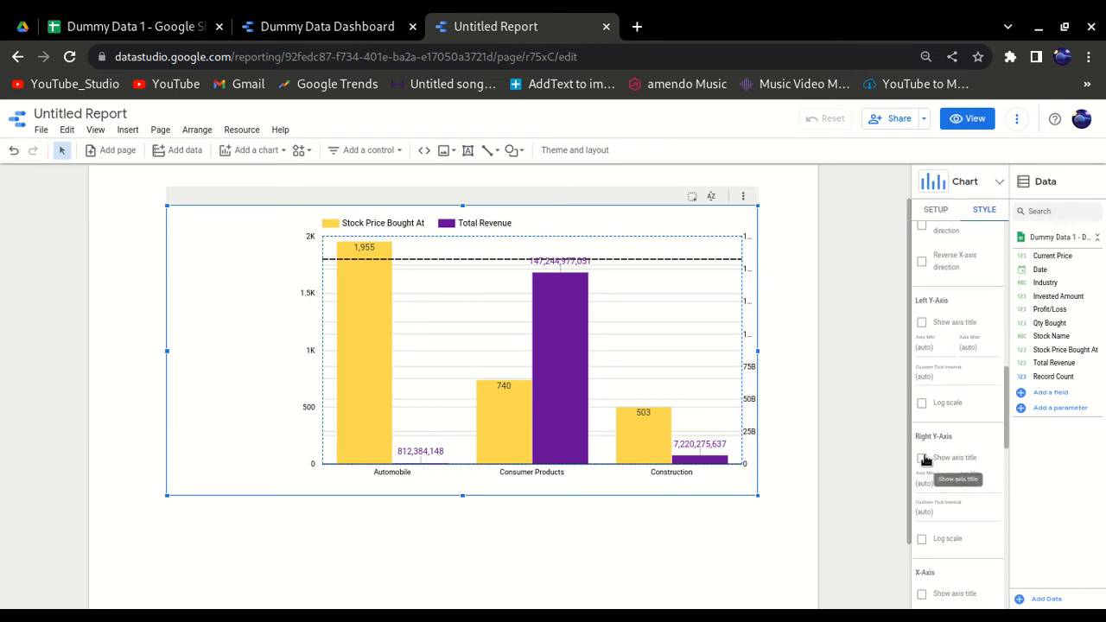
{"action": "left_click", "coordinate": [922, 322]}
{"action": "left_click", "coordinate": [921, 458]}
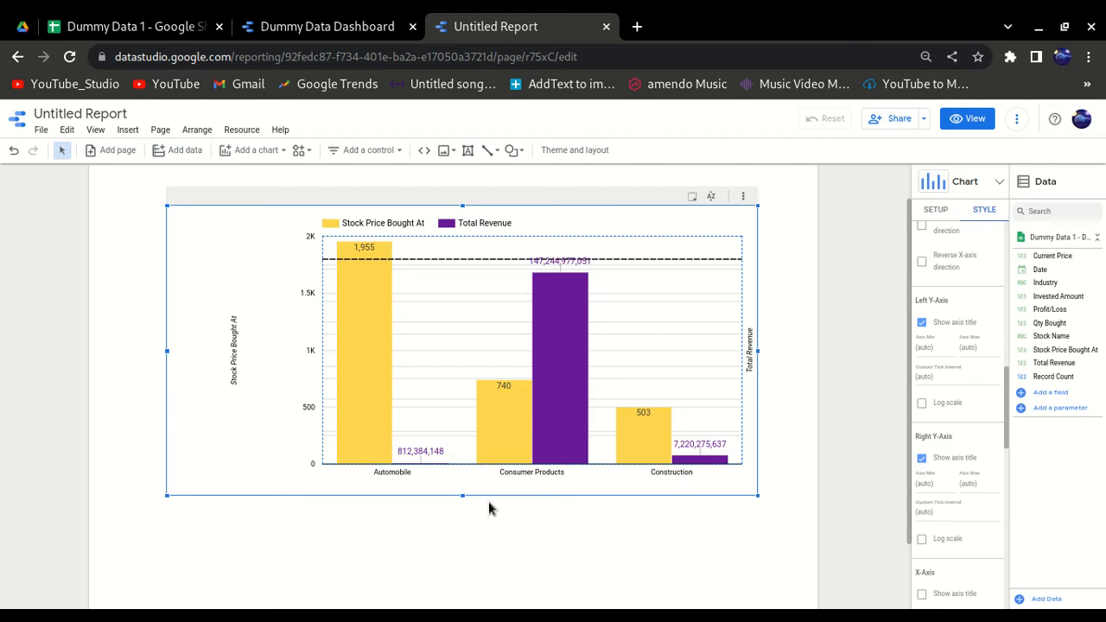
- Stretch the chart's frame taller at its lower edge, and hide the right Y-axis title
{"action": "left_click_drag", "start_coordinate": [462, 497], "coordinate": [461, 546]}
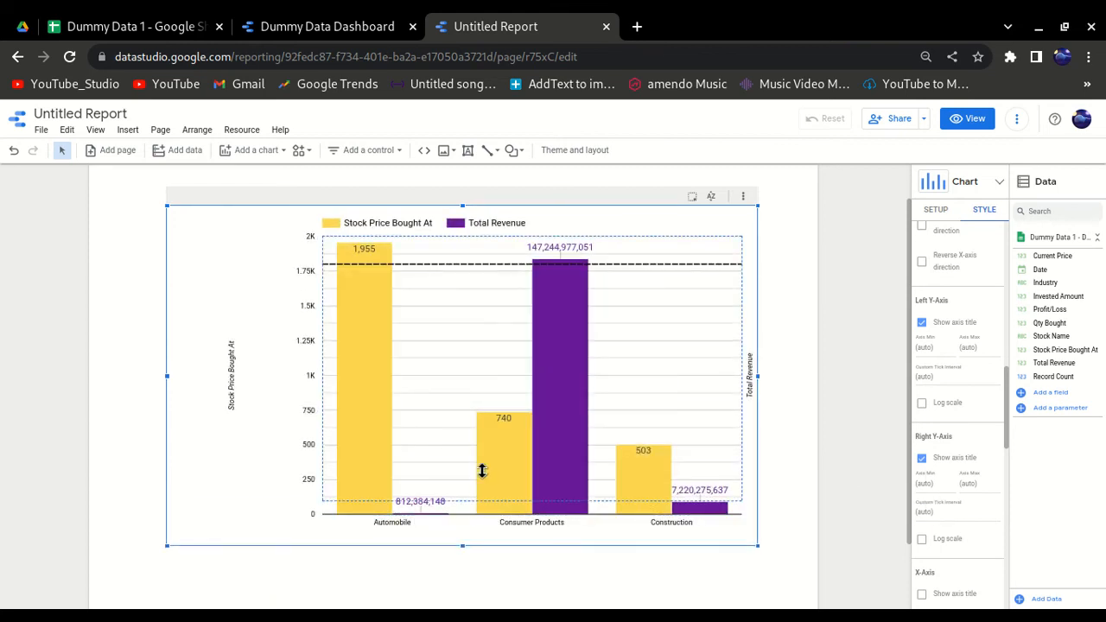
{"action": "left_click", "coordinate": [922, 459]}
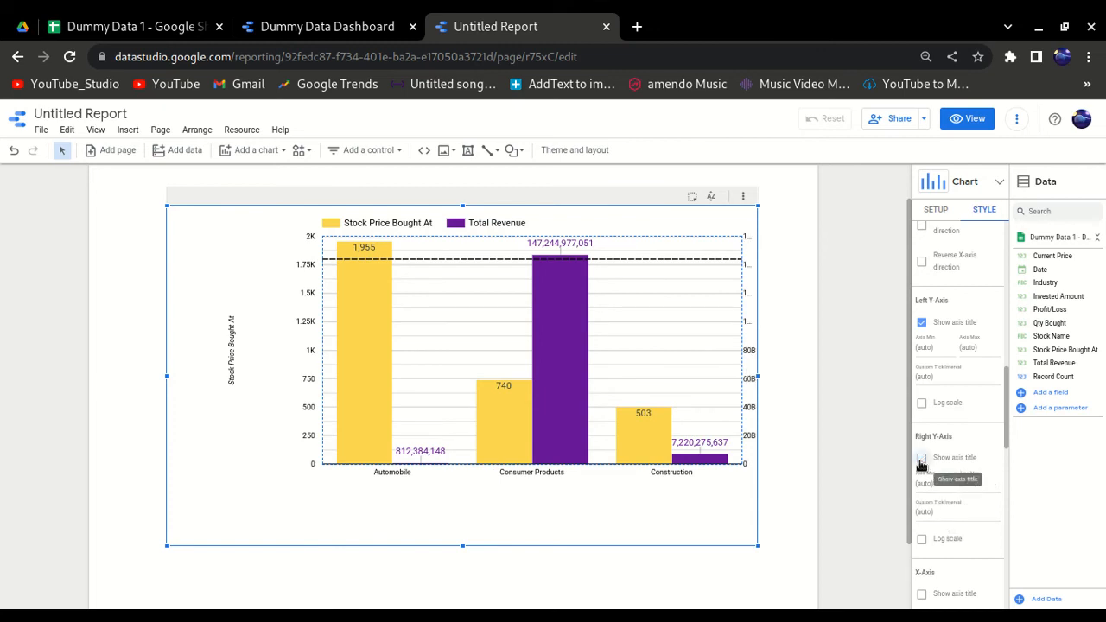
{"action": "left_click", "coordinate": [921, 459]}
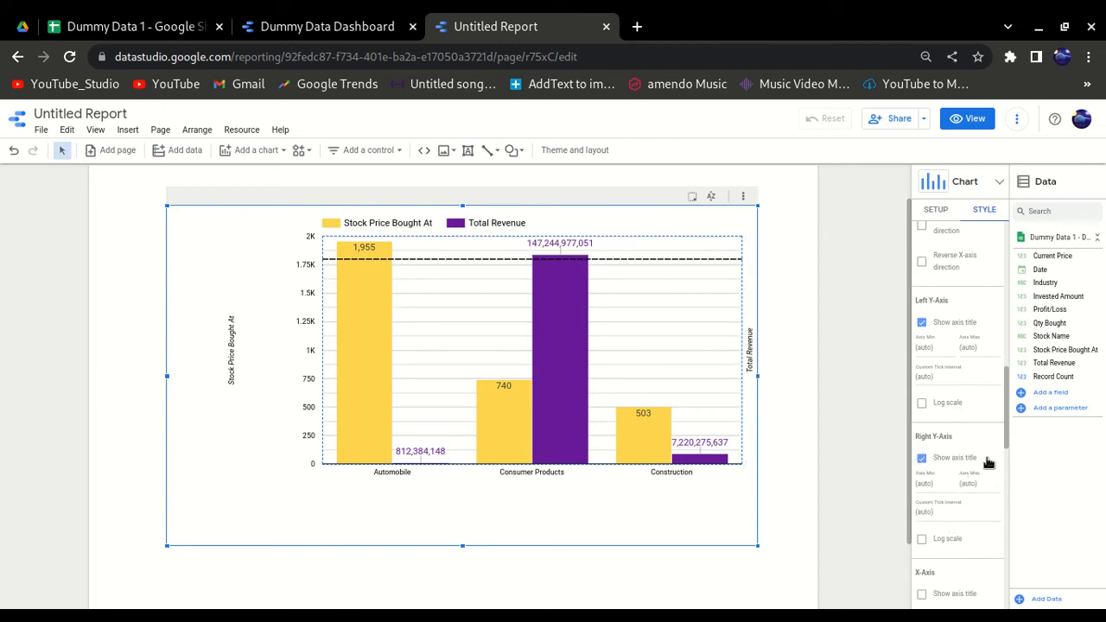
{"action": "scroll", "coordinate": [971, 477], "scroll_direction": "down", "scroll_amount": 1}
{"action": "left_click", "coordinate": [922, 416]}
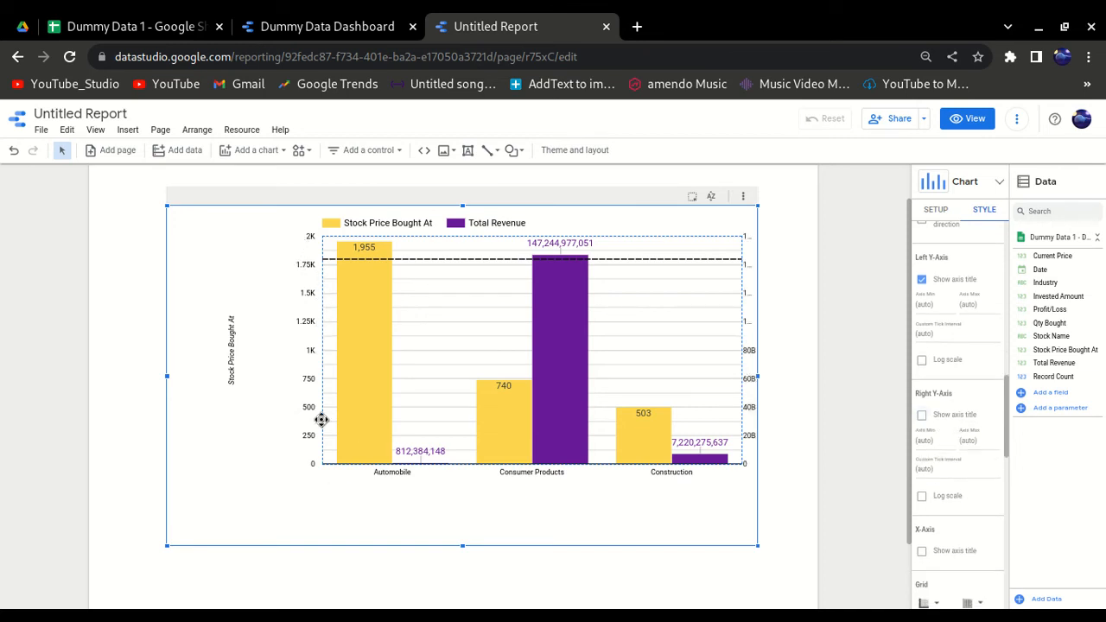
- Set the chart grid's font family to Roboto Condensed
{"action": "scroll", "coordinate": [948, 471], "scroll_direction": "down", "scroll_amount": 5}
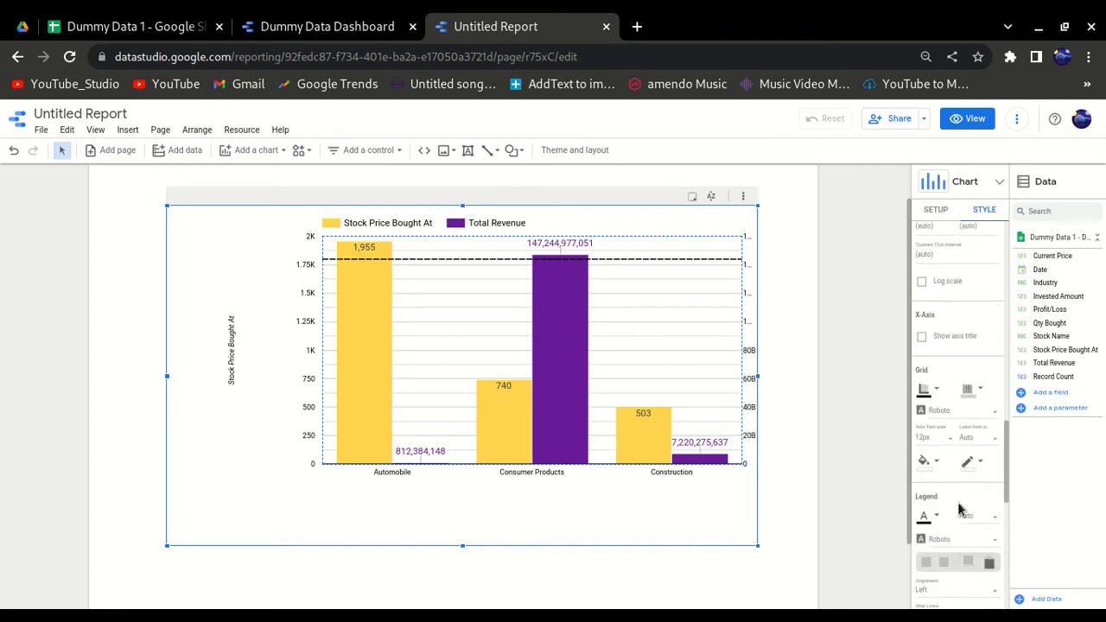
{"action": "scroll", "coordinate": [969, 497], "scroll_direction": "down", "scroll_amount": 2}
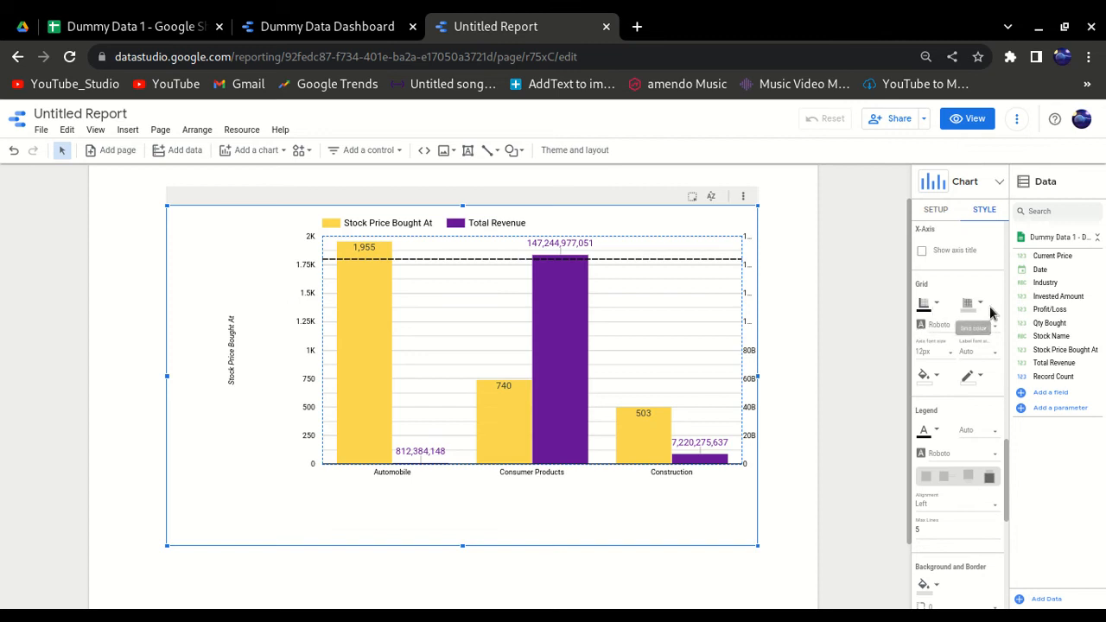
{"action": "left_click", "coordinate": [949, 328]}
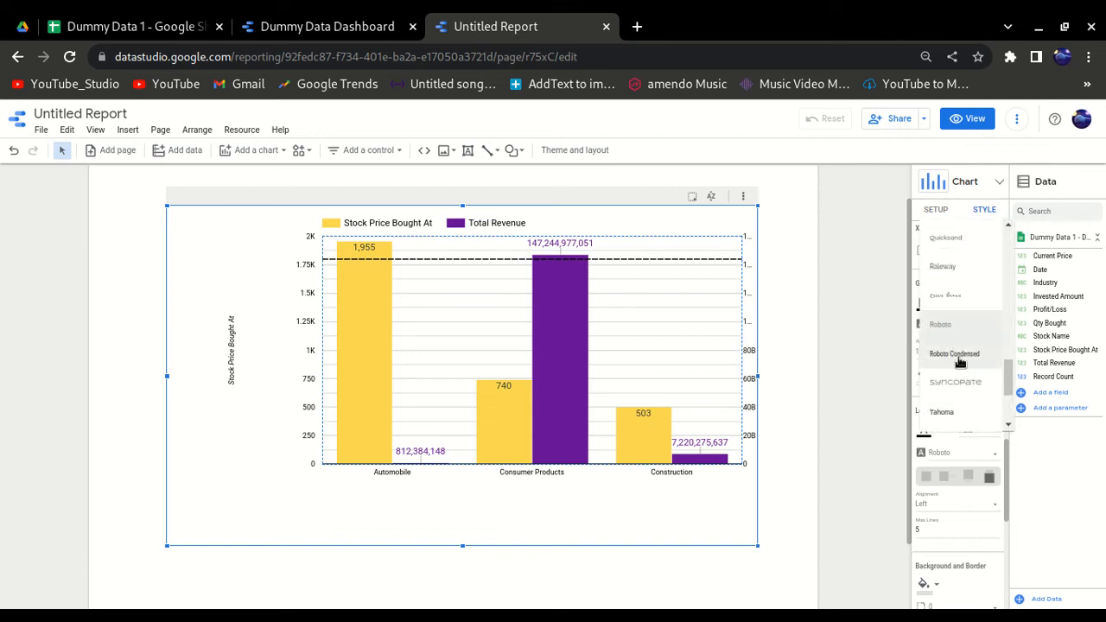
{"action": "left_click", "coordinate": [956, 356]}
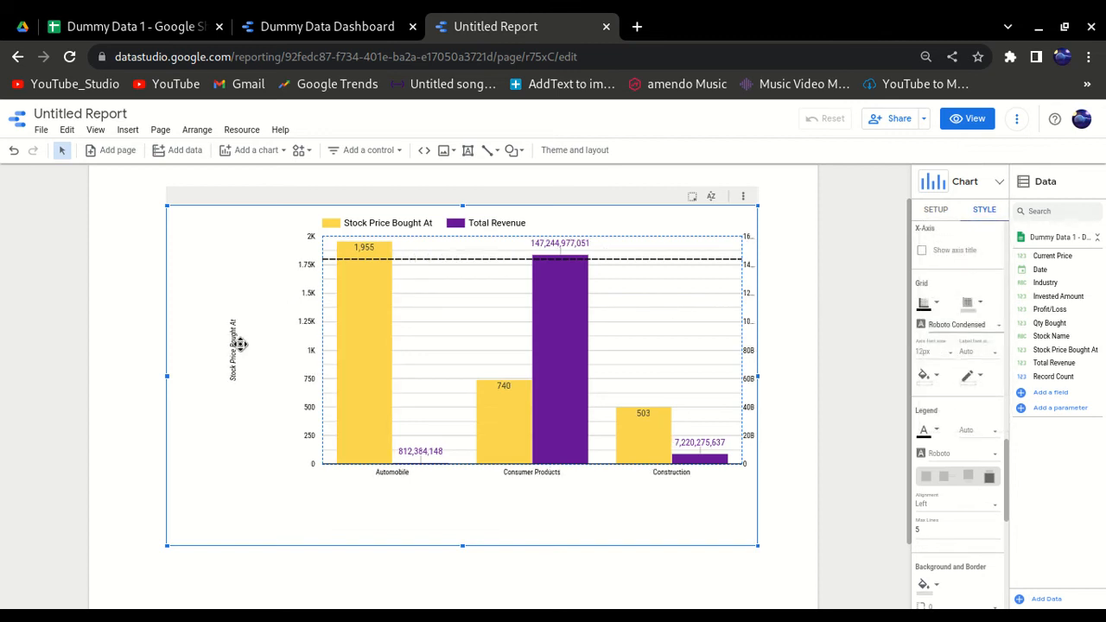
- Try the legend at the chart's bottom and right side, and put it back at the top
{"action": "scroll", "coordinate": [979, 469], "scroll_direction": "down", "scroll_amount": 1}
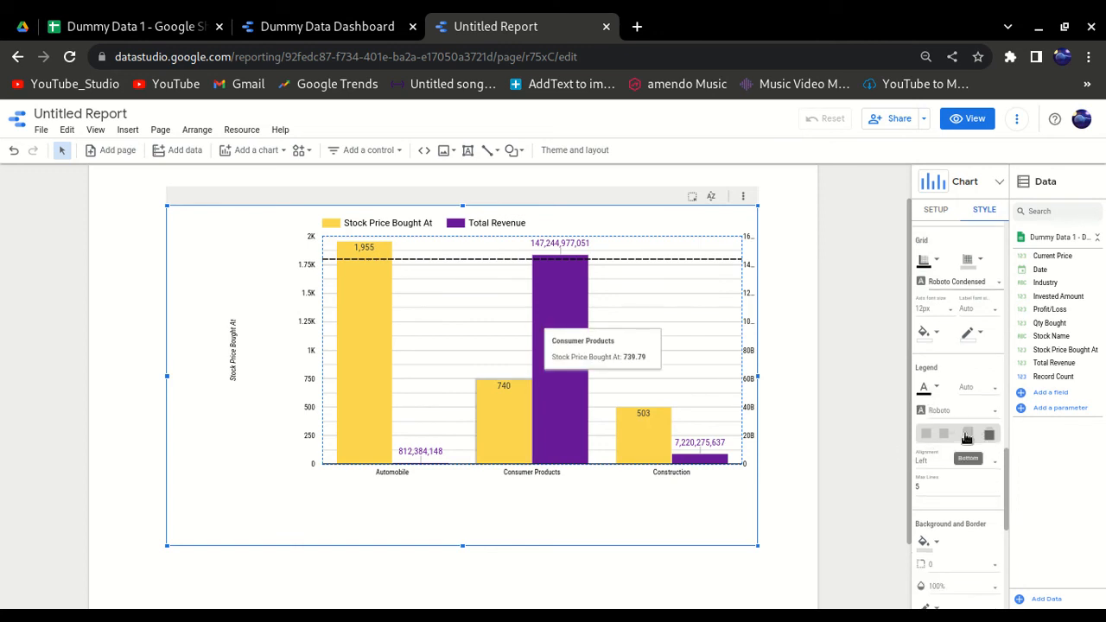
{"action": "left_click", "coordinate": [968, 433]}
{"action": "left_click", "coordinate": [945, 435]}
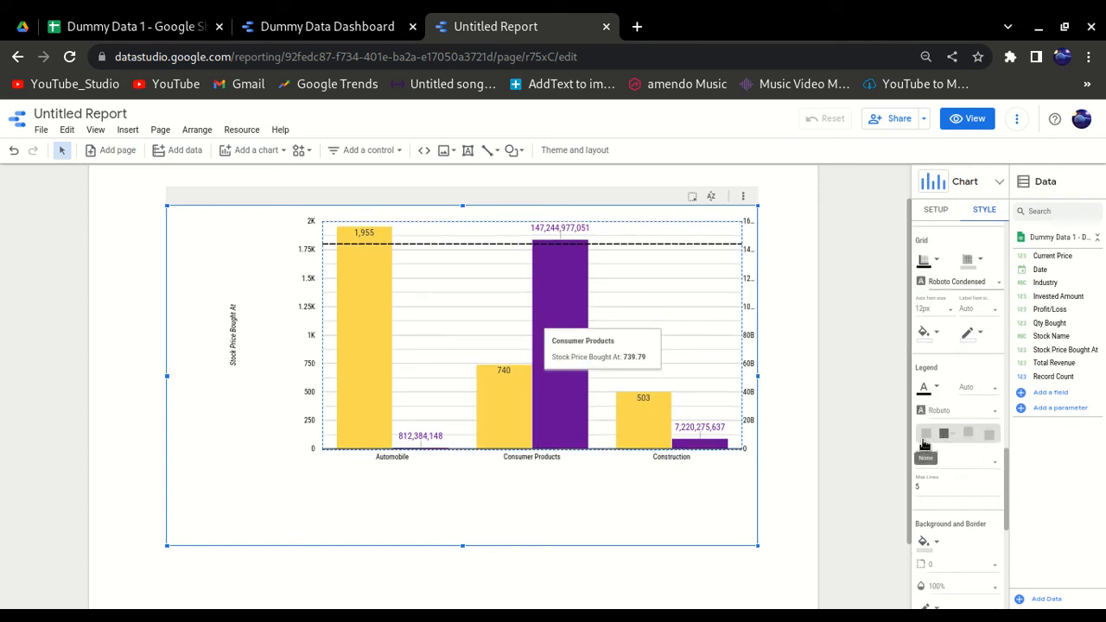
{"action": "left_click", "coordinate": [990, 434]}
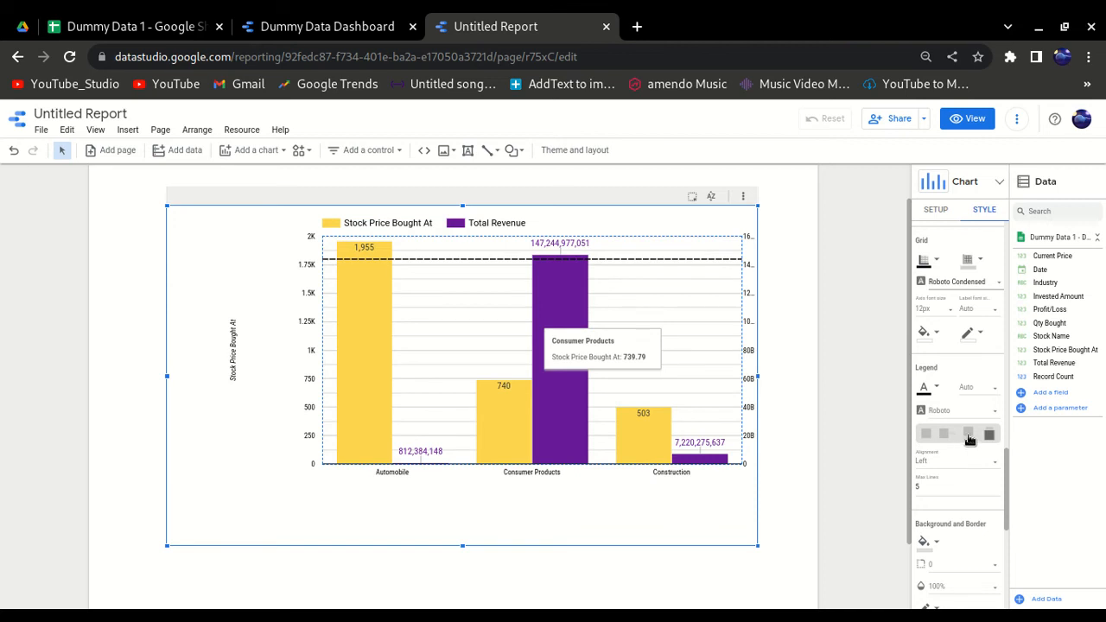
{"action": "left_click", "coordinate": [969, 435]}
{"action": "left_click", "coordinate": [947, 436]}
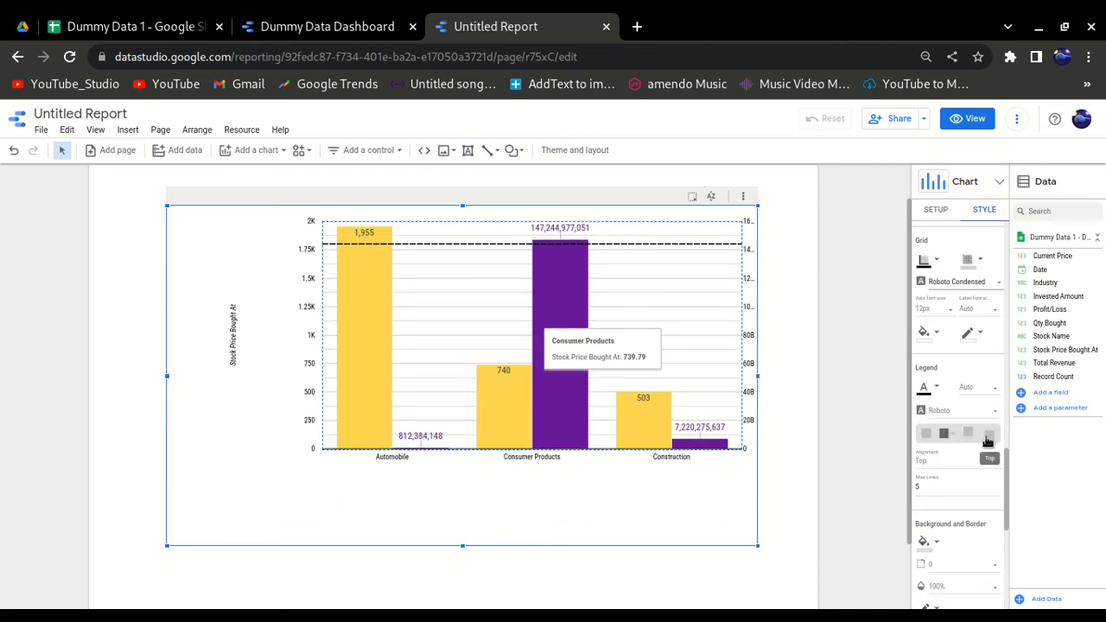
{"action": "left_click", "coordinate": [990, 434]}
- Fill the chart's background with light gray
{"action": "scroll", "coordinate": [981, 471], "scroll_direction": "down", "scroll_amount": 3}
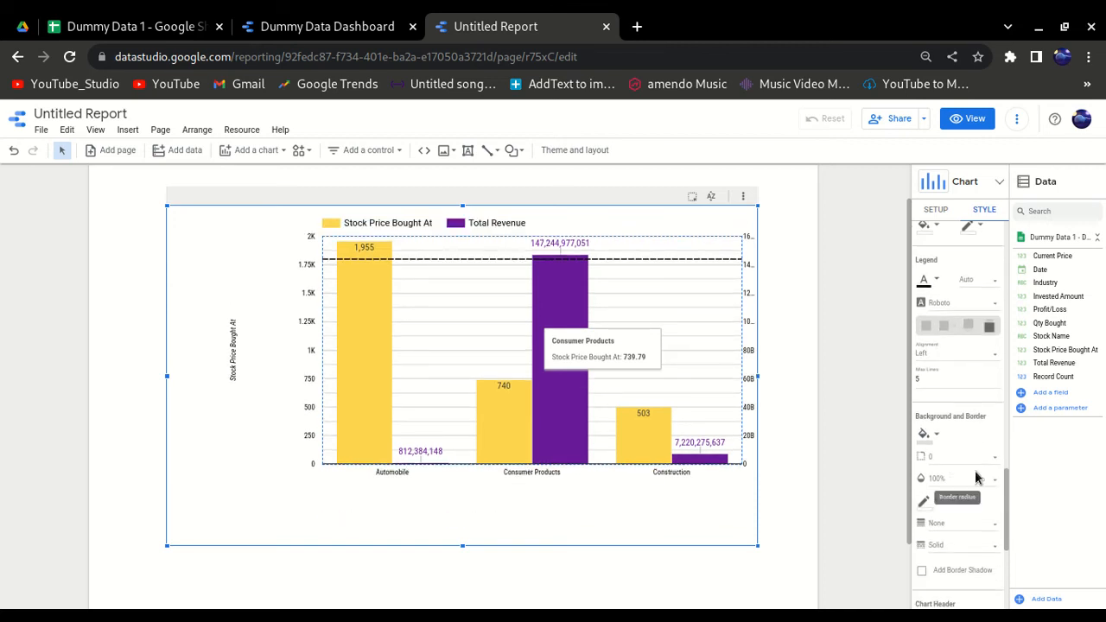
{"action": "scroll", "coordinate": [977, 471], "scroll_direction": "down", "scroll_amount": 1}
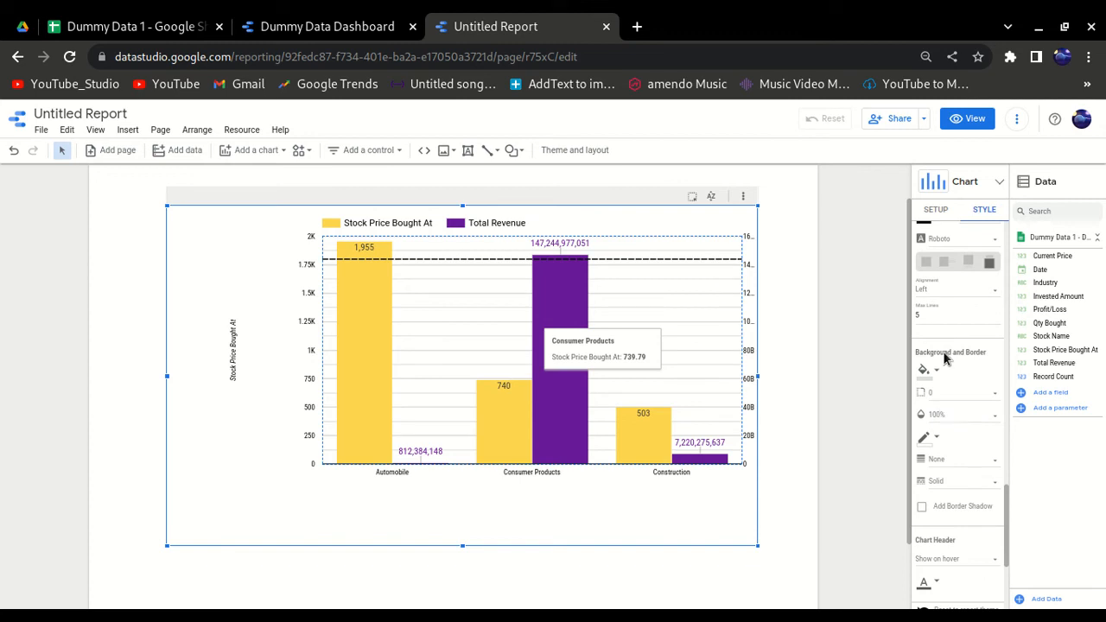
{"action": "scroll", "coordinate": [954, 386], "scroll_direction": "down", "scroll_amount": 2}
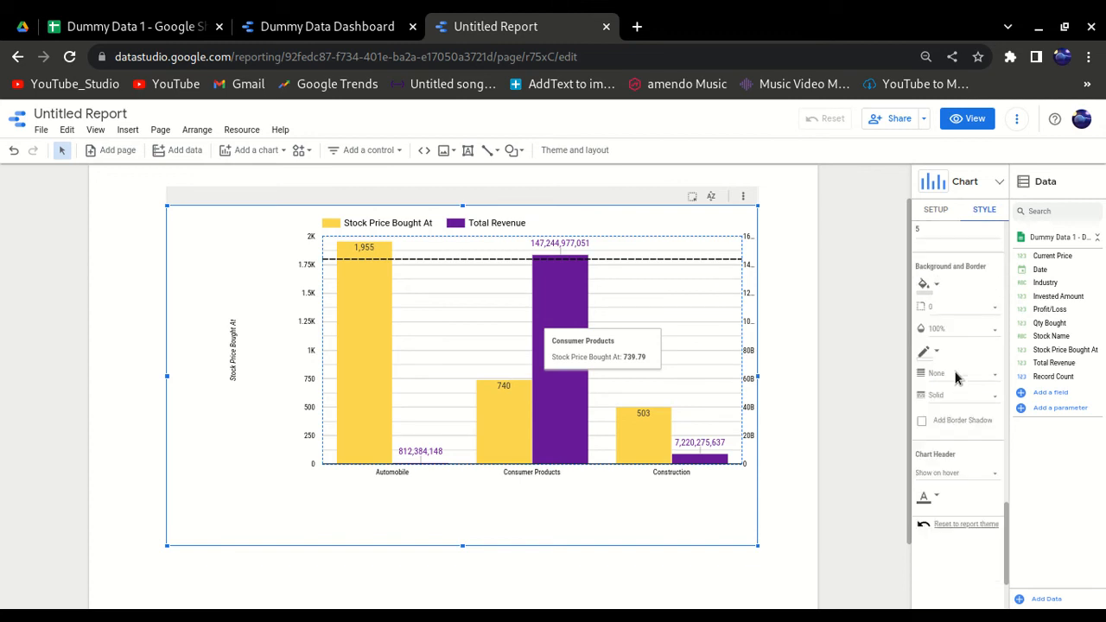
{"action": "left_click", "coordinate": [931, 290]}
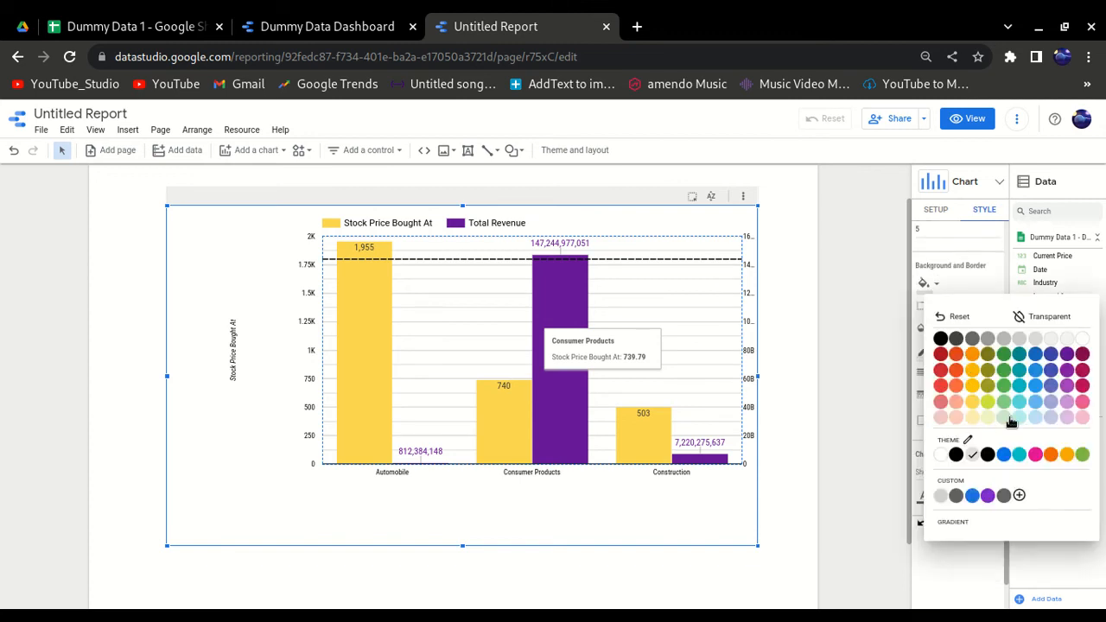
{"action": "left_click", "coordinate": [1036, 340]}
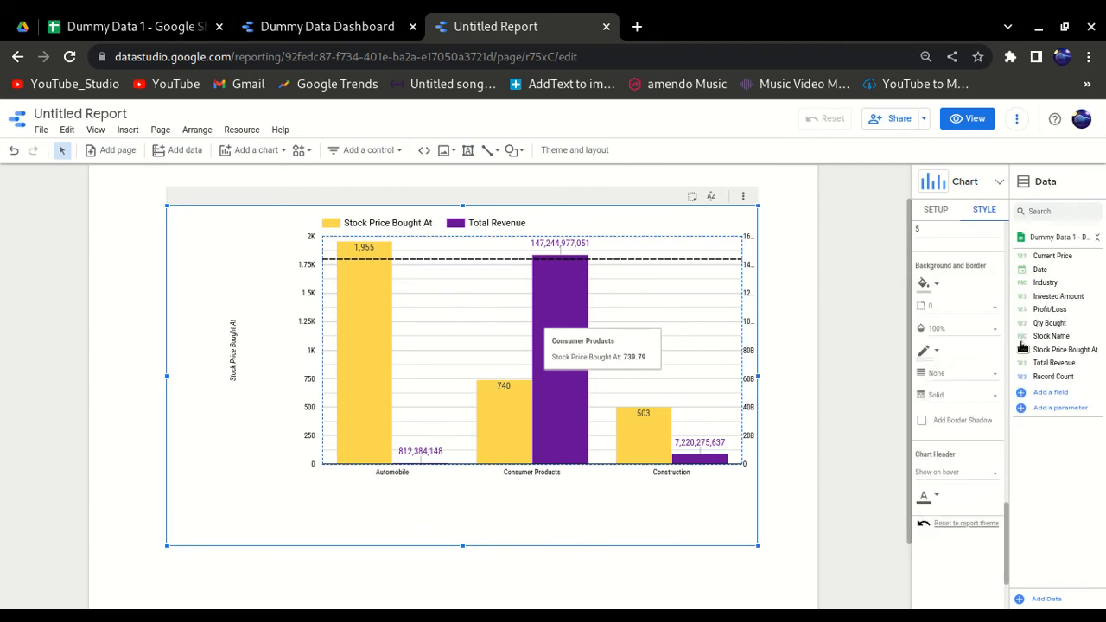
- Change the chart's axis color in the grid settings to a near-white shade
{"action": "scroll", "coordinate": [981, 430], "scroll_direction": "down", "scroll_amount": 5}
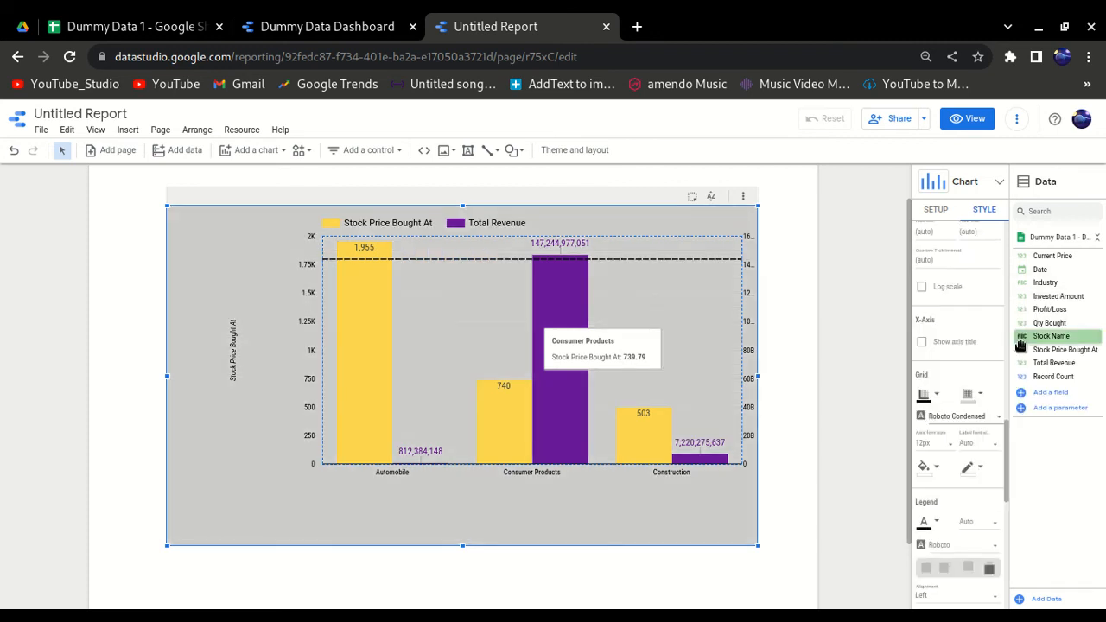
{"action": "left_click", "coordinate": [927, 395]}
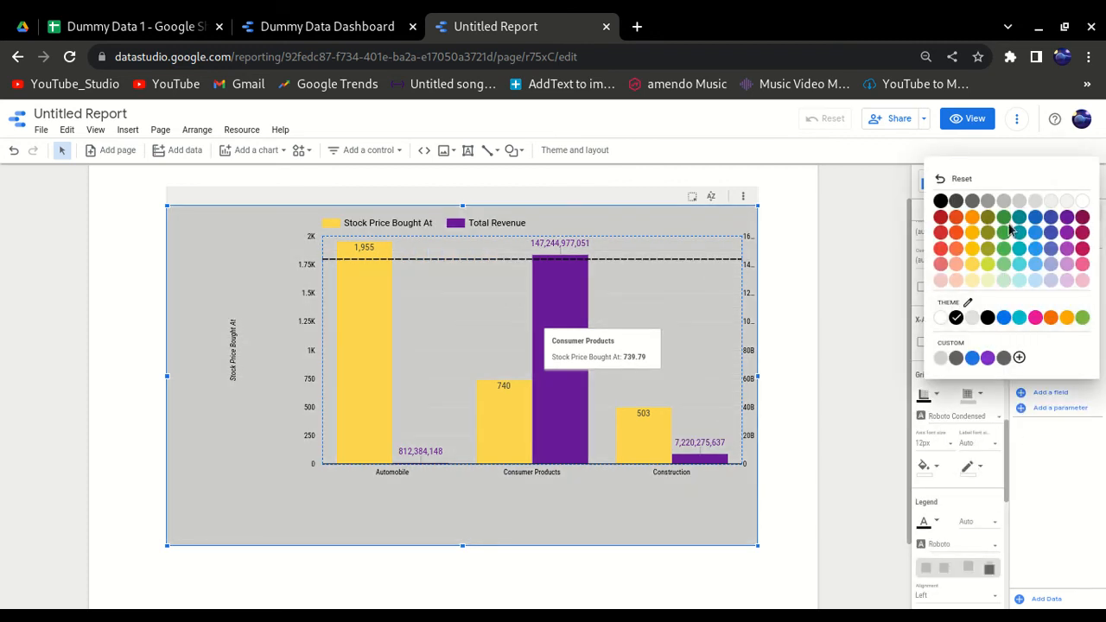
{"action": "left_click", "coordinate": [1064, 204]}
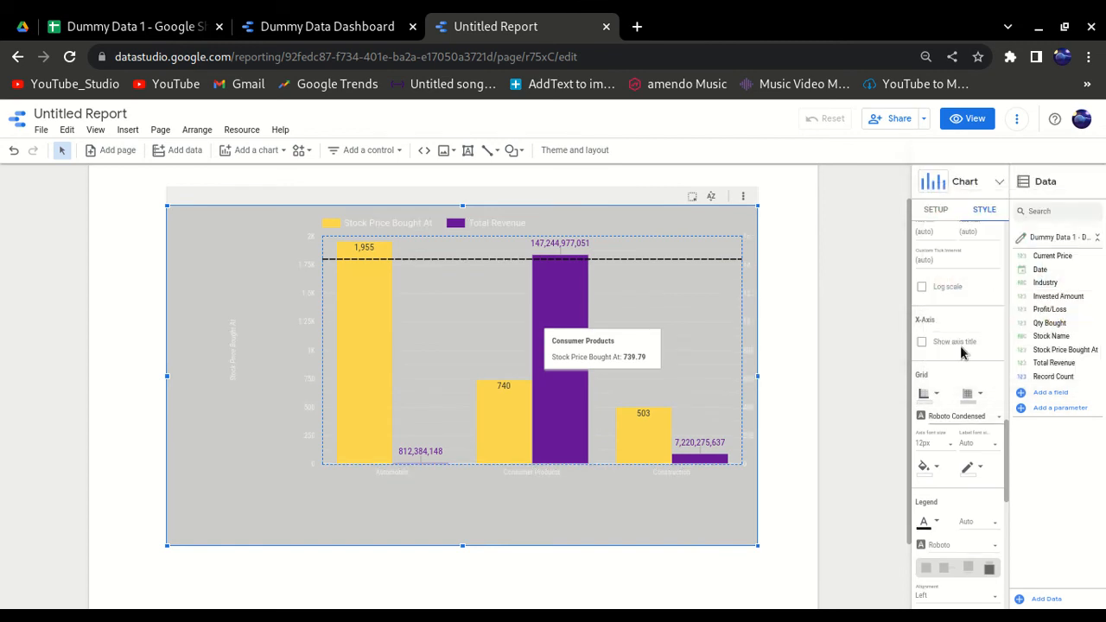
- Add a border shadow to the chart
{"action": "scroll", "coordinate": [970, 484], "scroll_direction": "down", "scroll_amount": 1}
{"action": "scroll", "coordinate": [969, 501], "scroll_direction": "down", "scroll_amount": 5}
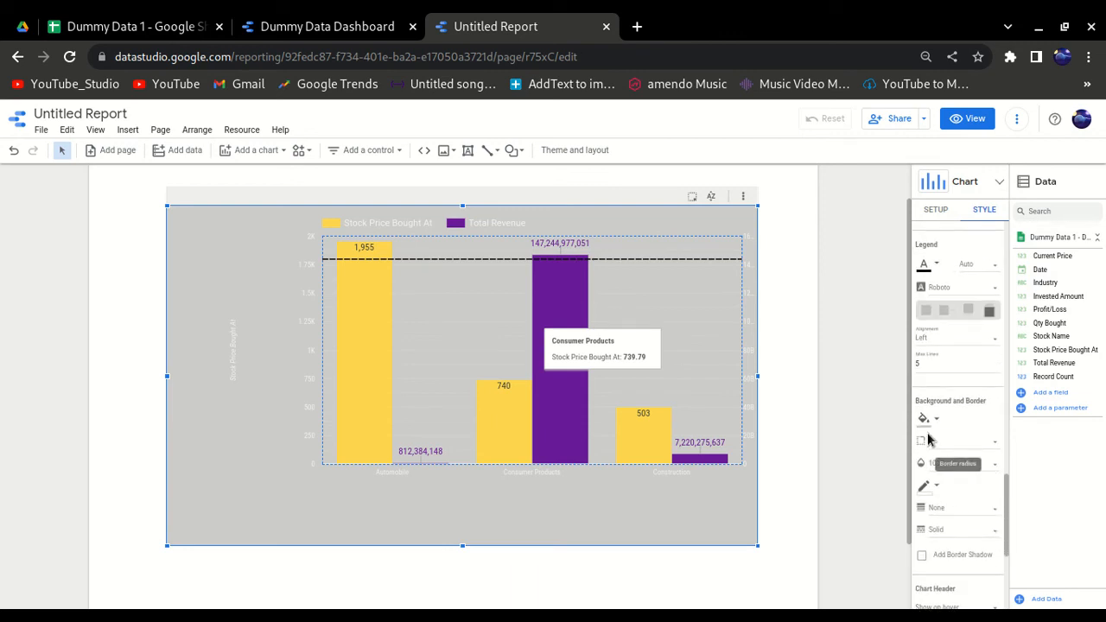
{"action": "scroll", "coordinate": [940, 467], "scroll_direction": "down", "scroll_amount": 1}
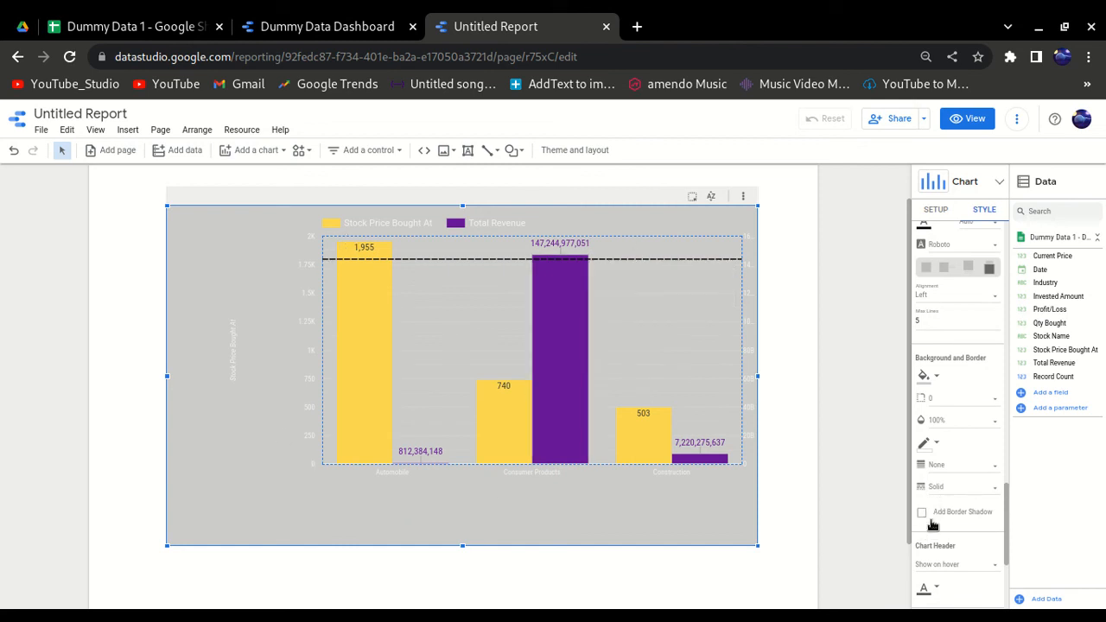
{"action": "left_click", "coordinate": [810, 562]}
{"action": "left_click", "coordinate": [739, 507]}
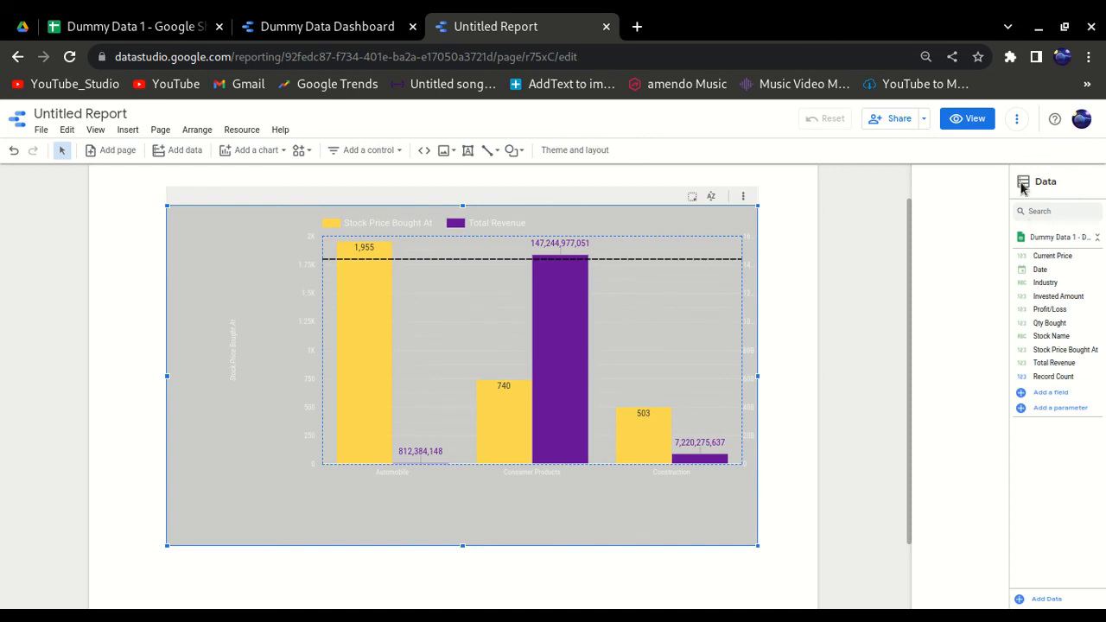
{"action": "left_click", "coordinate": [985, 210]}
{"action": "scroll", "coordinate": [967, 431], "scroll_direction": "down", "scroll_amount": 5}
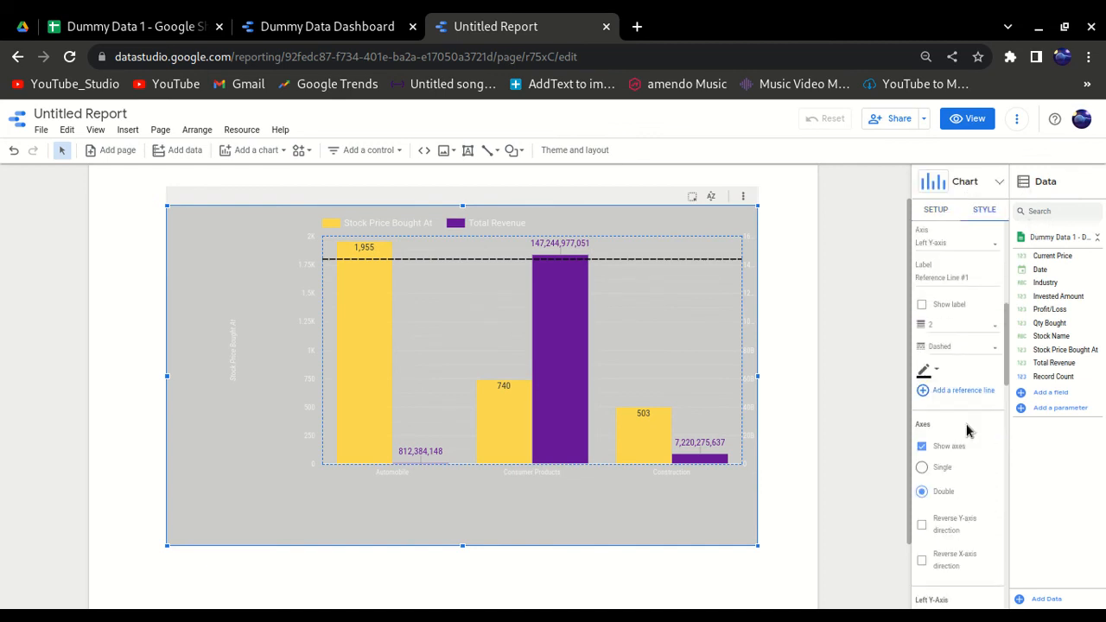
{"action": "scroll", "coordinate": [968, 430], "scroll_direction": "down", "scroll_amount": 10}
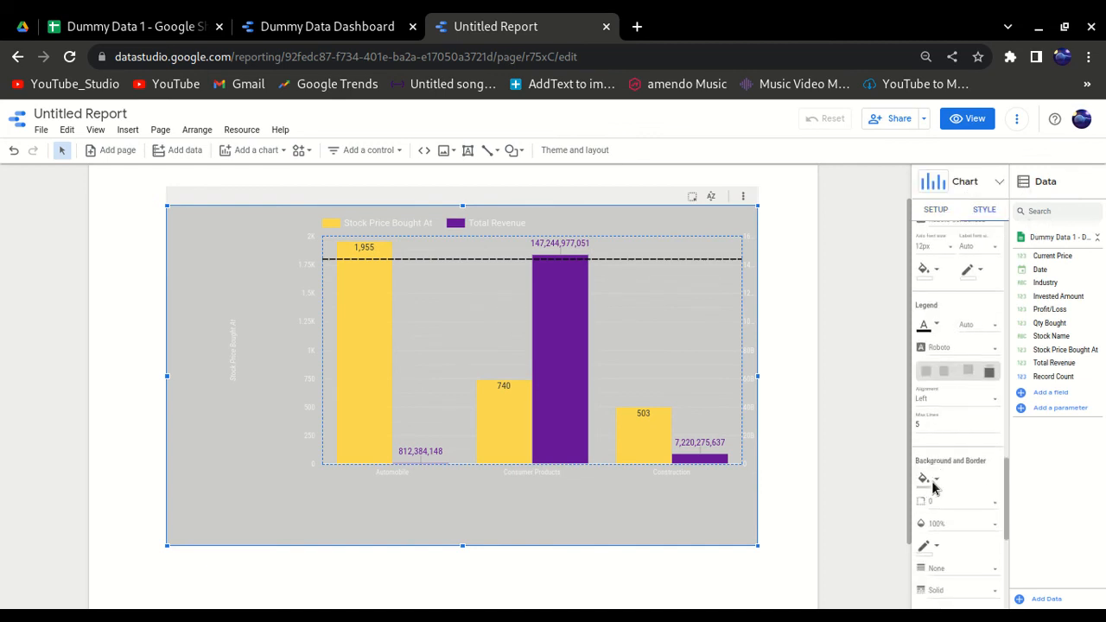
{"action": "scroll", "coordinate": [934, 488], "scroll_direction": "down", "scroll_amount": 3}
{"action": "left_click", "coordinate": [922, 507]}
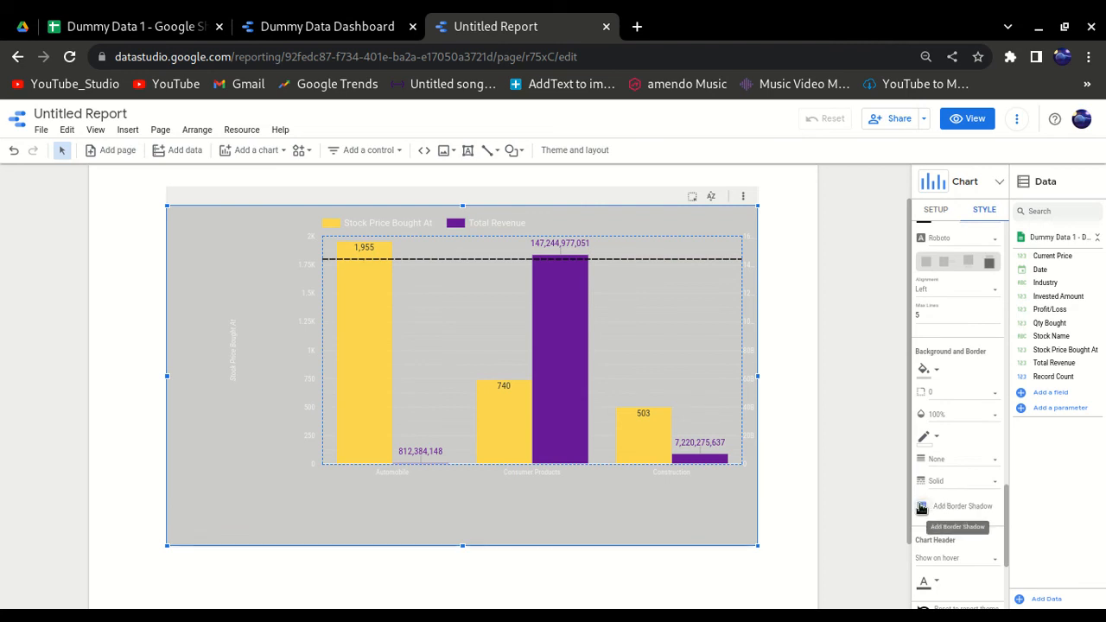
- Review the chart's header options and its setup: dimension, metrics, sorting, default date range, filter and chart interactions
{"action": "scroll", "coordinate": [945, 507], "scroll_direction": "down", "scroll_amount": 3}
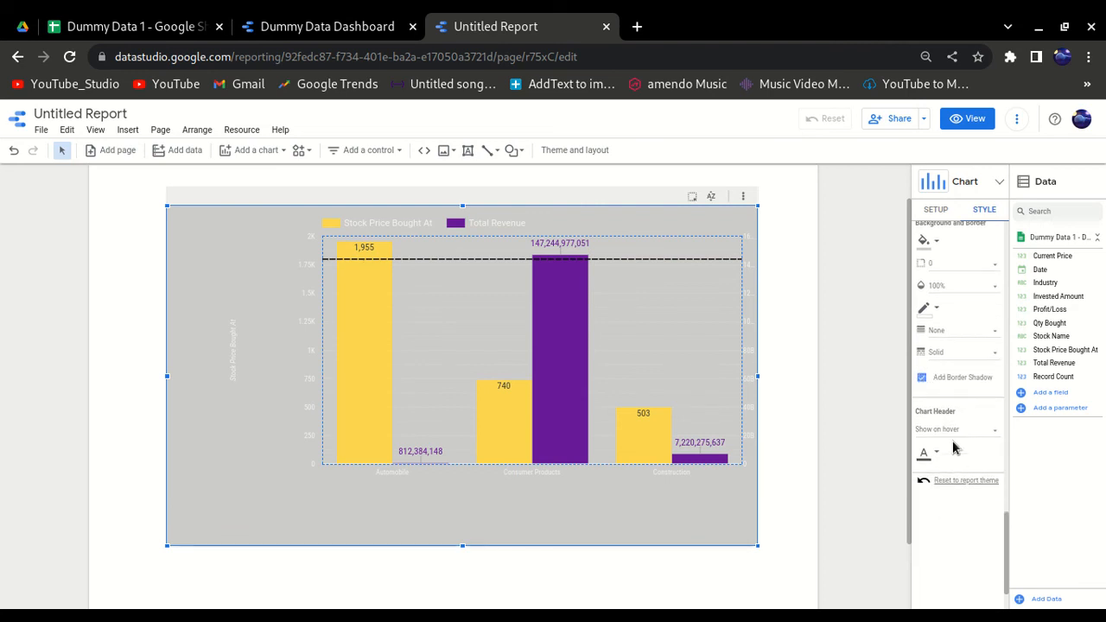
{"action": "scroll", "coordinate": [954, 447], "scroll_direction": "up", "scroll_amount": 12}
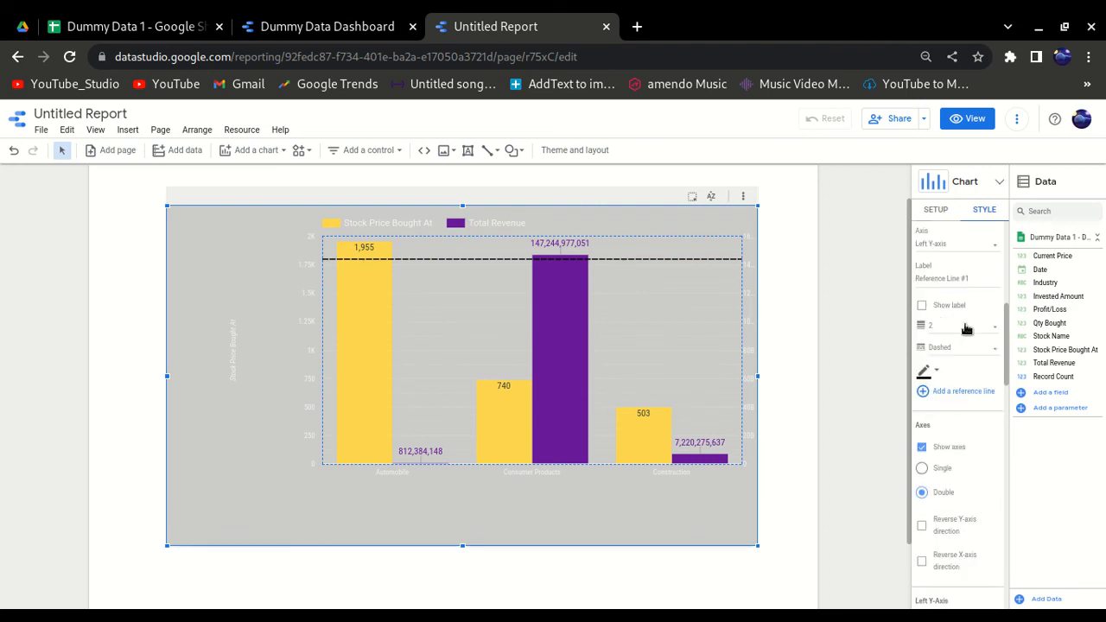
{"action": "scroll", "coordinate": [966, 326], "scroll_direction": "up", "scroll_amount": 4}
{"action": "left_click", "coordinate": [939, 210]}
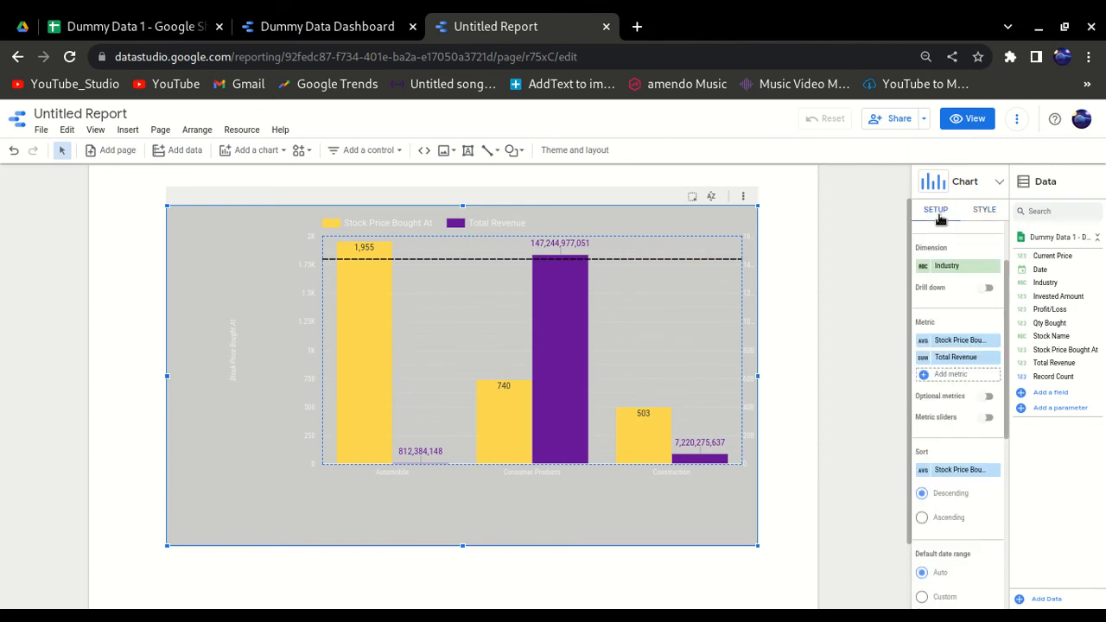
{"action": "scroll", "coordinate": [981, 333], "scroll_direction": "up", "scroll_amount": 2}
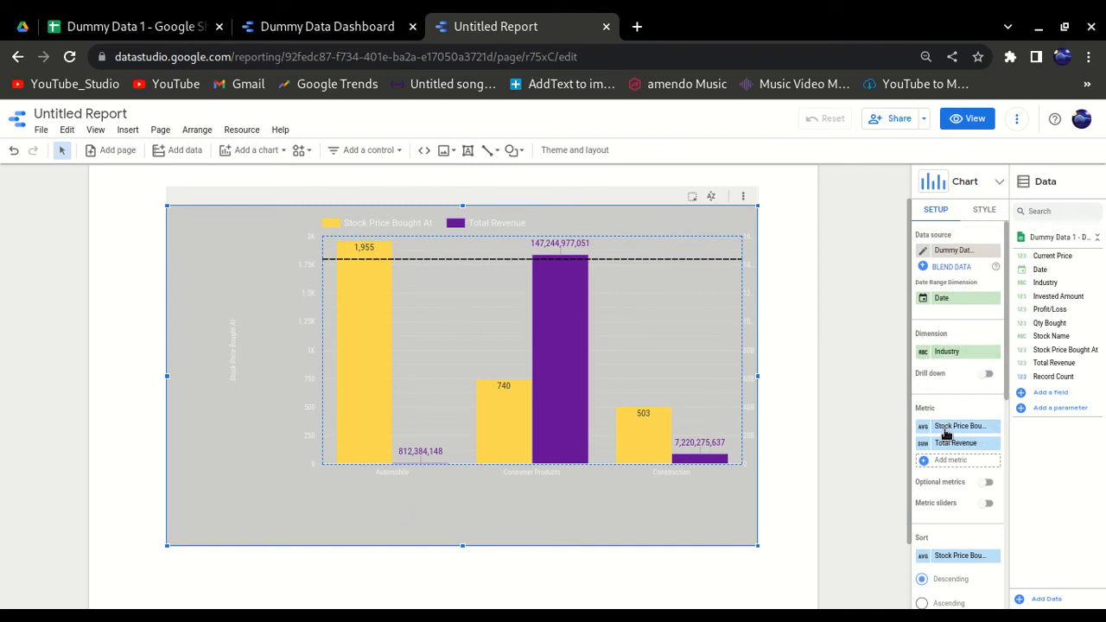
{"action": "scroll", "coordinate": [943, 432], "scroll_direction": "down", "scroll_amount": 2}
{"action": "scroll", "coordinate": [947, 442], "scroll_direction": "down", "scroll_amount": 2}
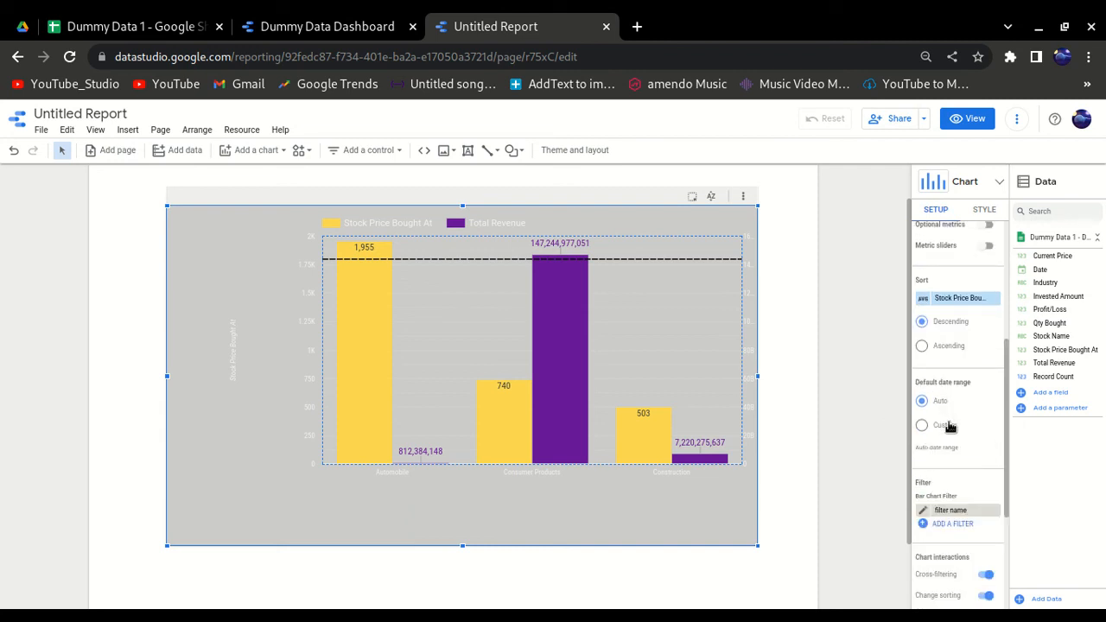
{"action": "scroll", "coordinate": [957, 446], "scroll_direction": "down", "scroll_amount": 1}
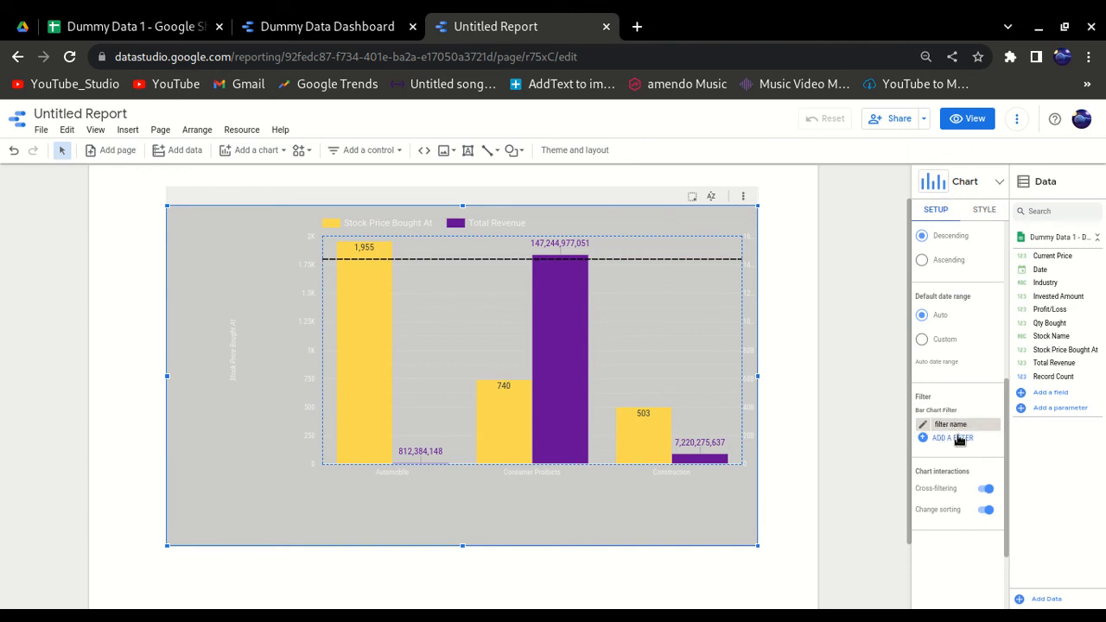
- Switch the bar chart to horizontal orientation for comparison, and return it to vertical
{"action": "left_click", "coordinate": [991, 213]}
{"action": "scroll", "coordinate": [948, 368], "scroll_direction": "up", "scroll_amount": 5}
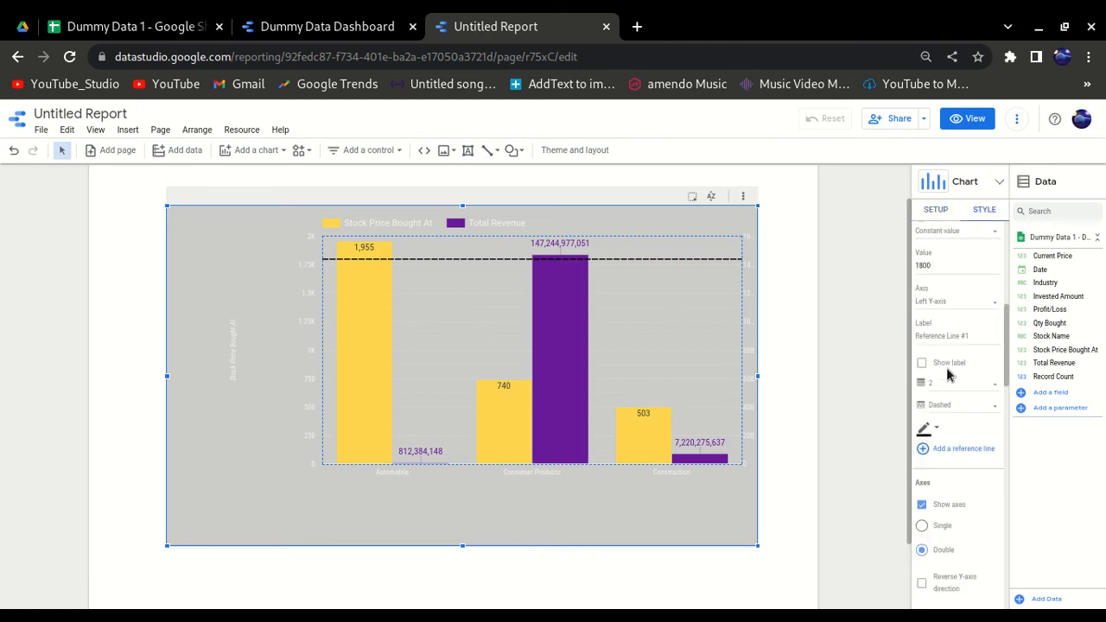
{"action": "left_click", "coordinate": [981, 254]}
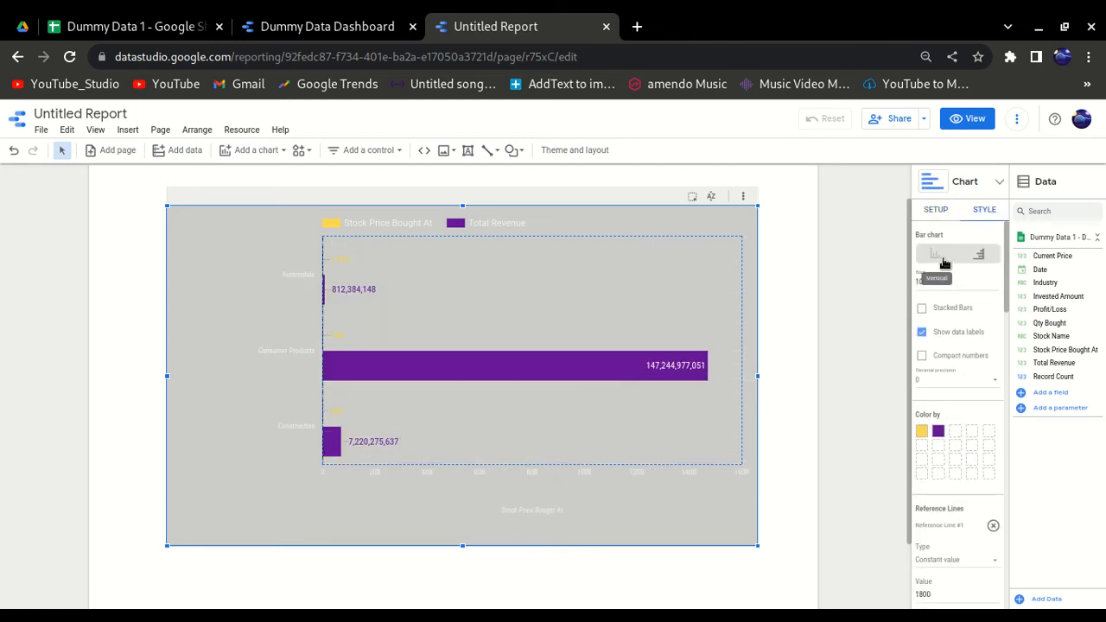
{"action": "left_click", "coordinate": [936, 254]}
{"action": "left_click", "coordinate": [980, 254]}
{"action": "left_click", "coordinate": [936, 254]}
- Toggle the data labels off and on, and do the same with the chart's axes
{"action": "left_click", "coordinate": [924, 334]}
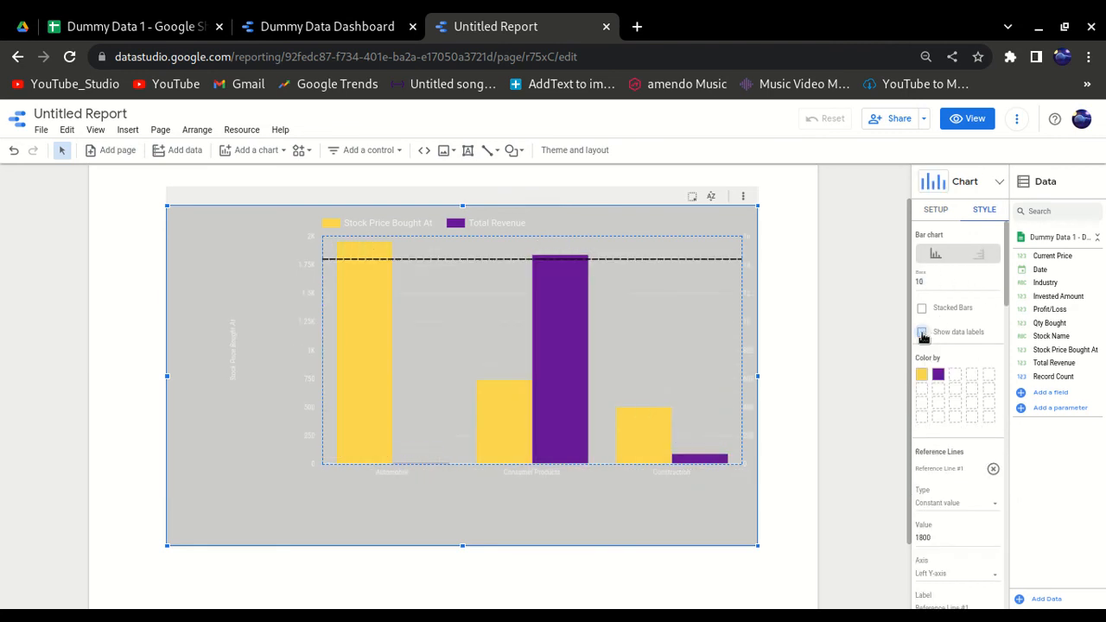
{"action": "left_click", "coordinate": [924, 334]}
{"action": "scroll", "coordinate": [931, 449], "scroll_direction": "down", "scroll_amount": 1}
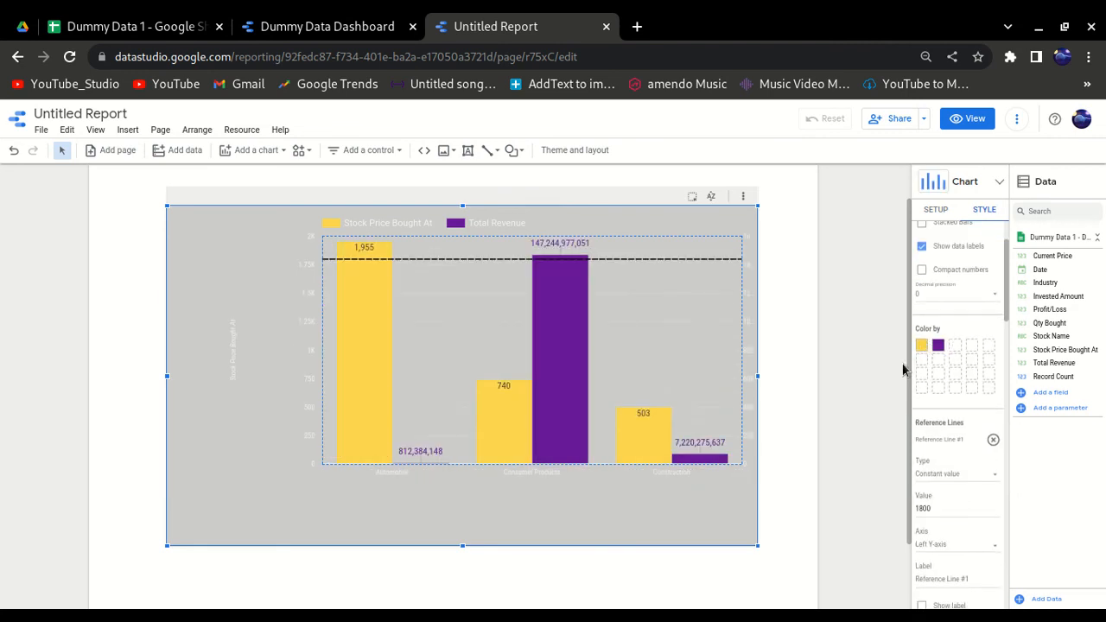
{"action": "scroll", "coordinate": [944, 340], "scroll_direction": "down", "scroll_amount": 2}
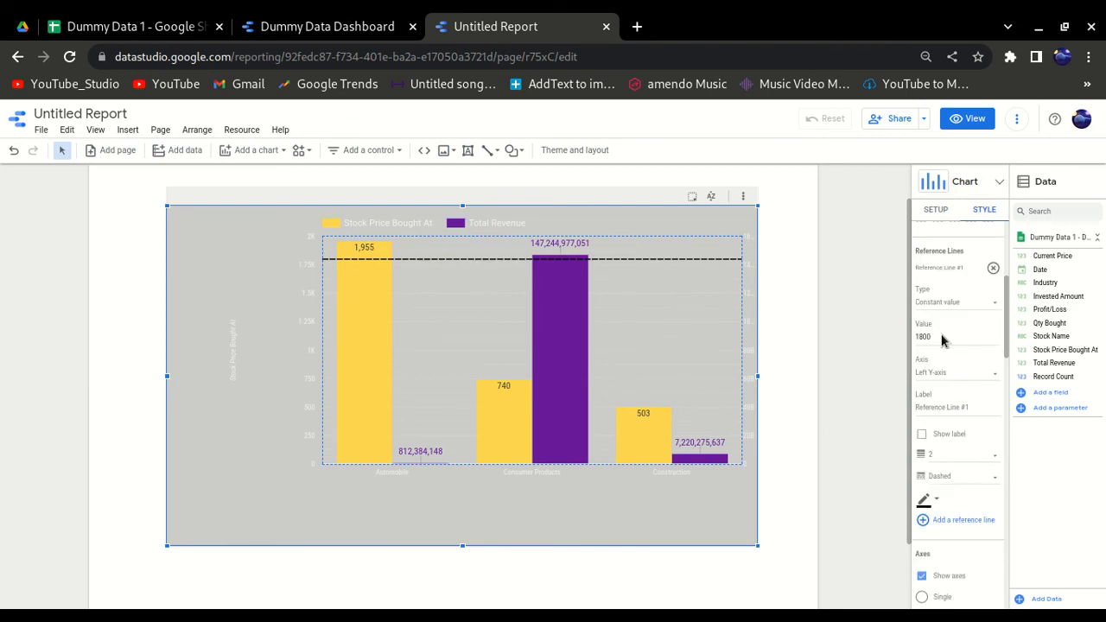
{"action": "scroll", "coordinate": [976, 361], "scroll_direction": "down", "scroll_amount": 2}
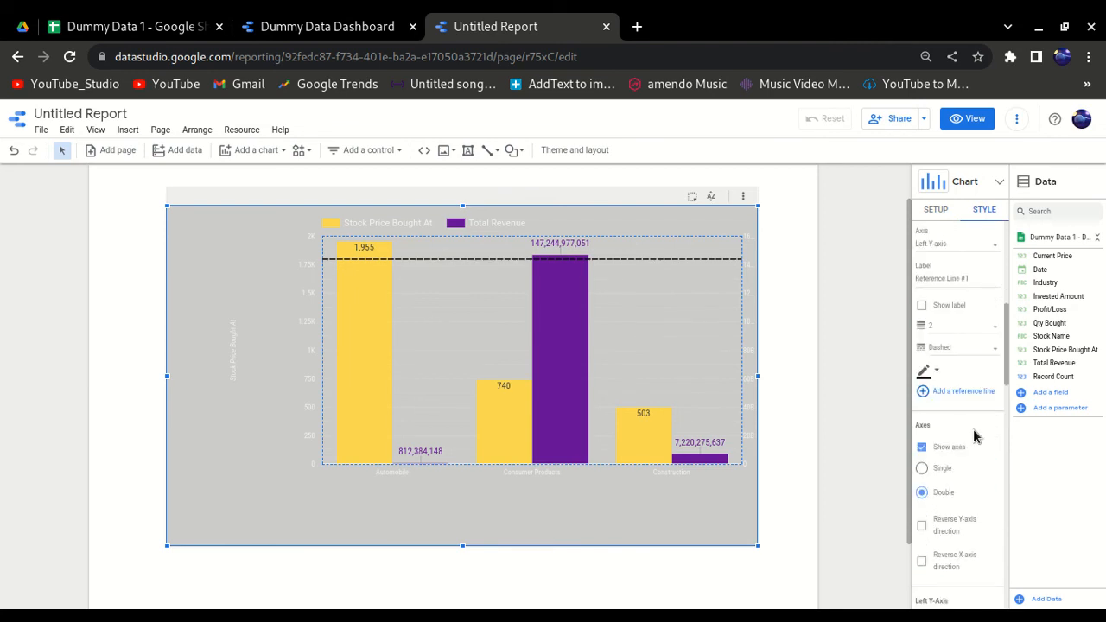
{"action": "scroll", "coordinate": [968, 415], "scroll_direction": "down", "scroll_amount": 2}
{"action": "left_click", "coordinate": [922, 363]}
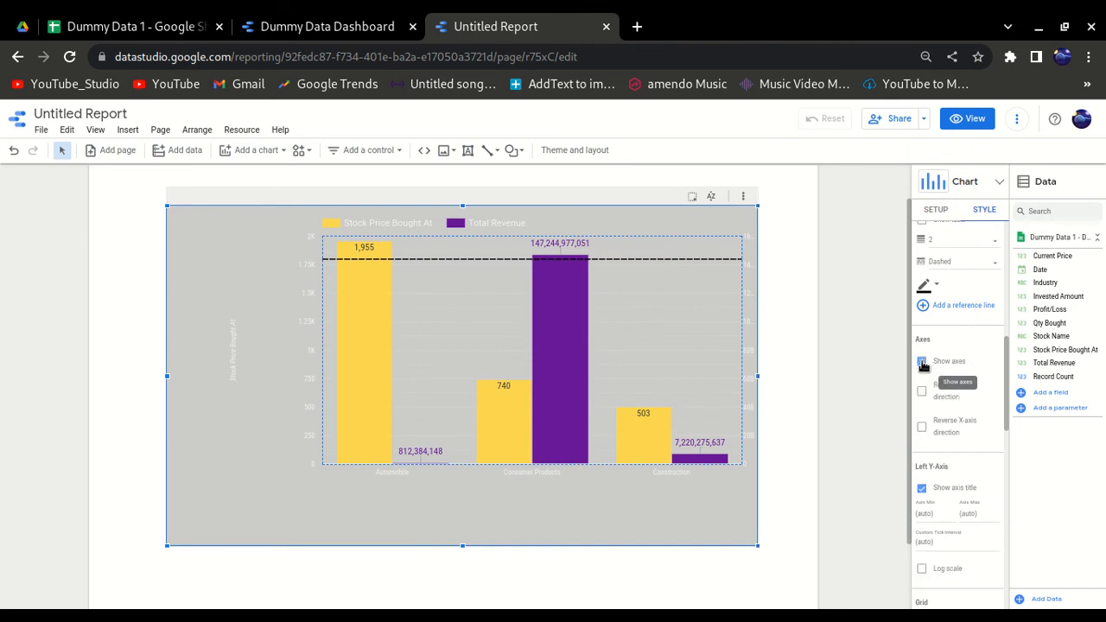
{"action": "left_click", "coordinate": [922, 363]}
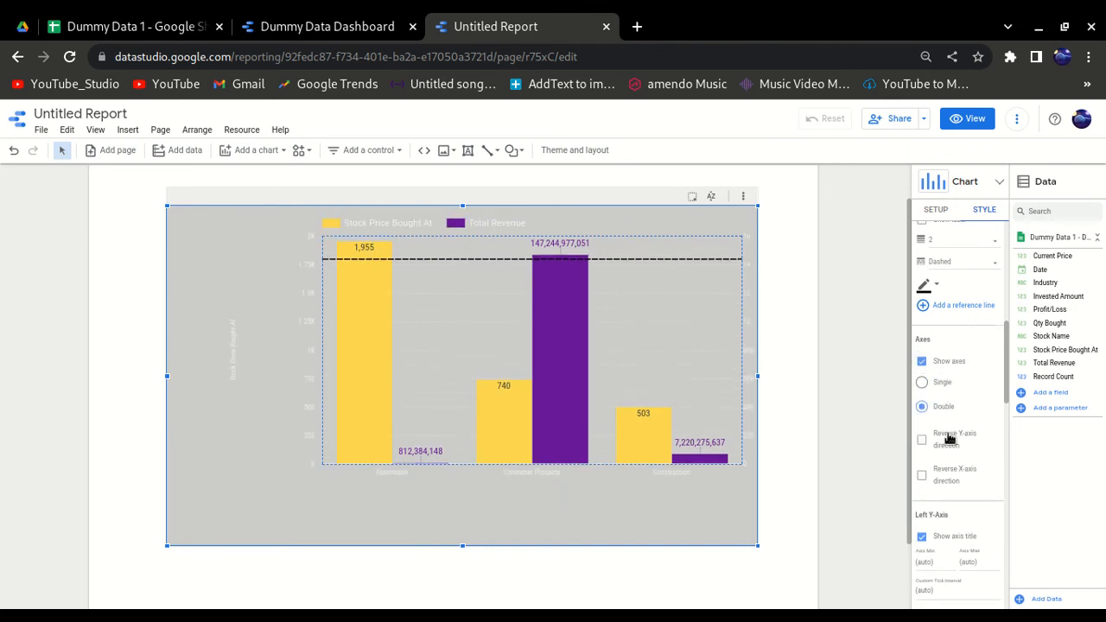
{"action": "scroll", "coordinate": [950, 439], "scroll_direction": "down", "scroll_amount": 5}
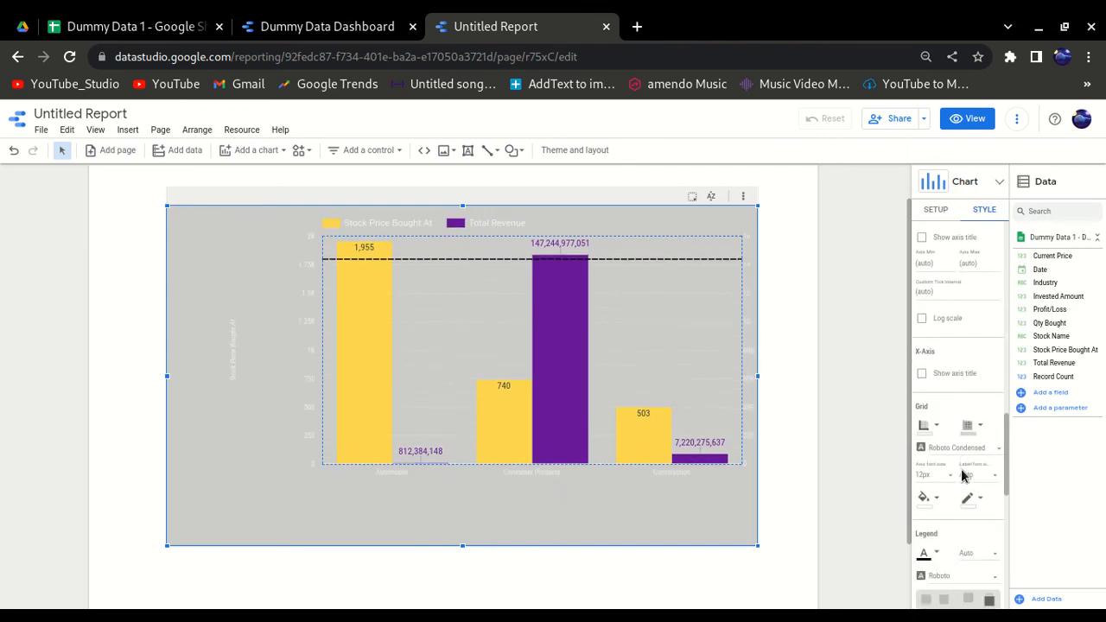
{"action": "scroll", "coordinate": [962, 474], "scroll_direction": "down", "scroll_amount": 5}
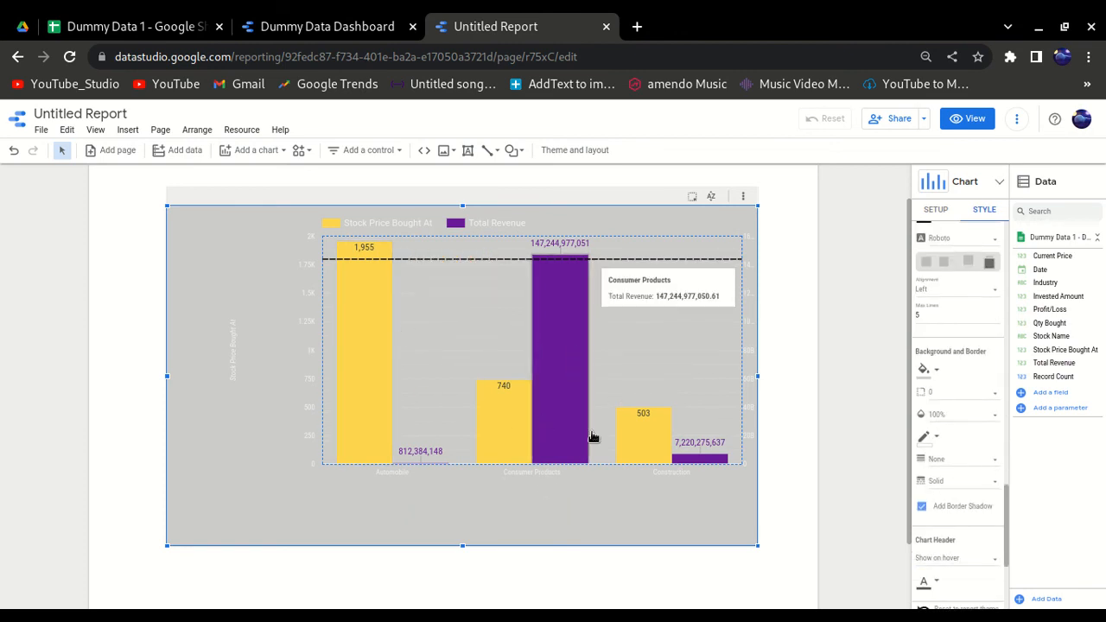
{"action": "scroll", "coordinate": [960, 423], "scroll_direction": "up", "scroll_amount": 5}
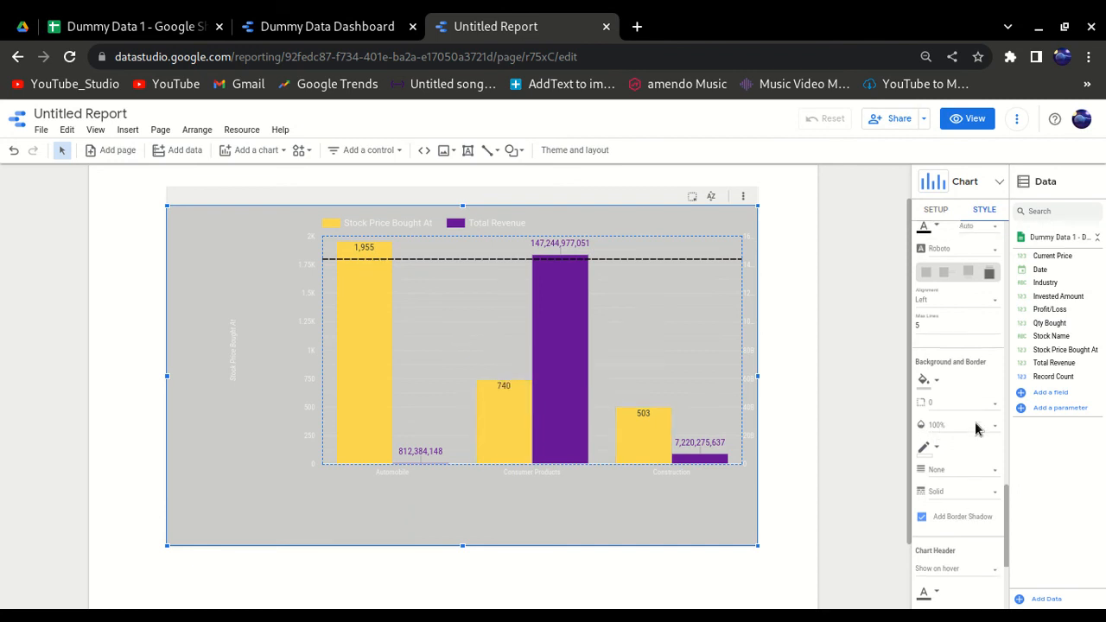
{"action": "left_click", "coordinate": [937, 212]}
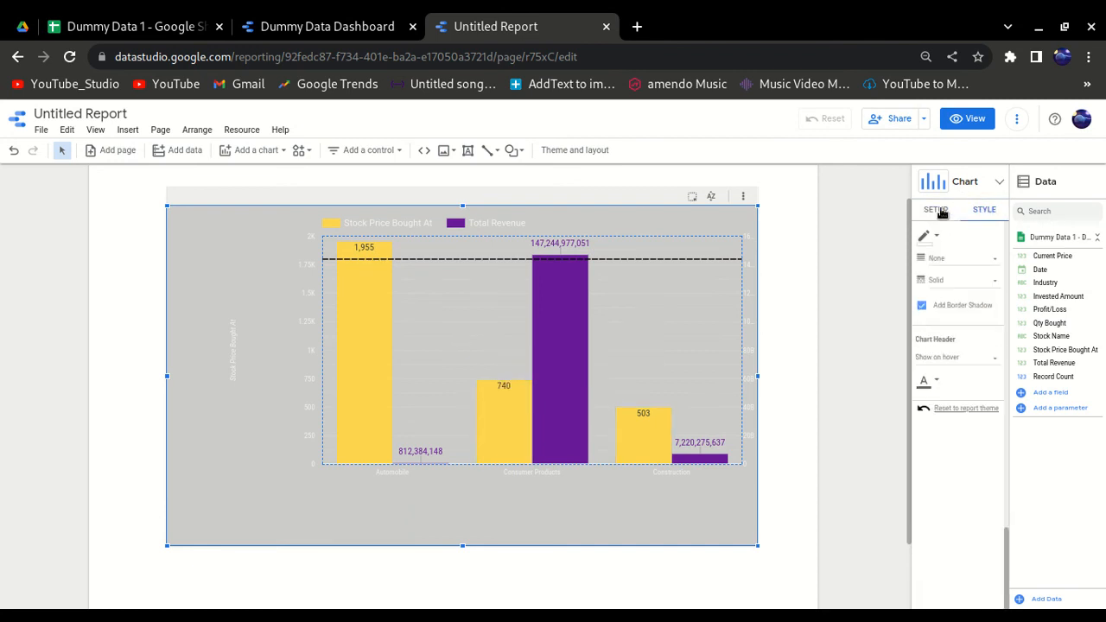